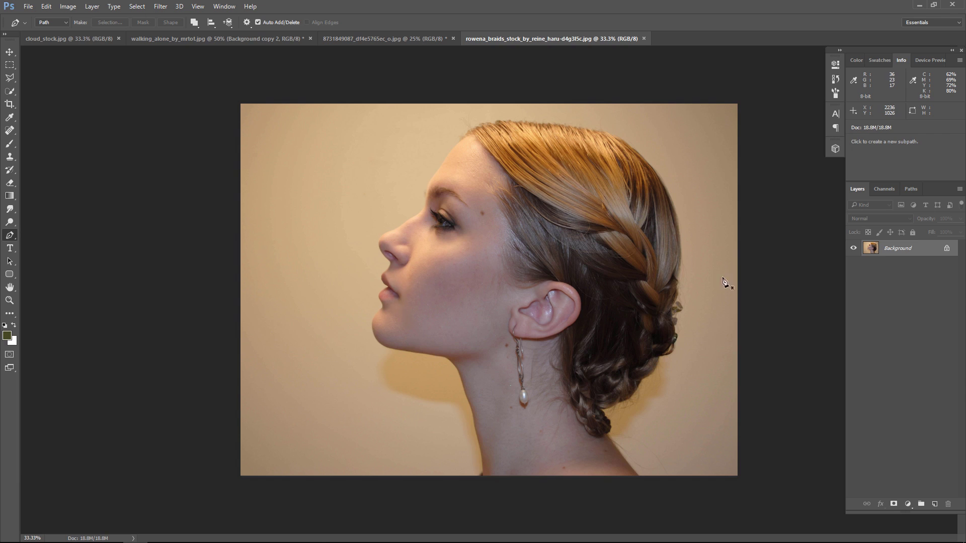
# - Duplicate the portrait's Background layer into a 'Background copy' layer above it
pyautogui.moveTo(926, 251); pyautogui.dragTo(934, 503)
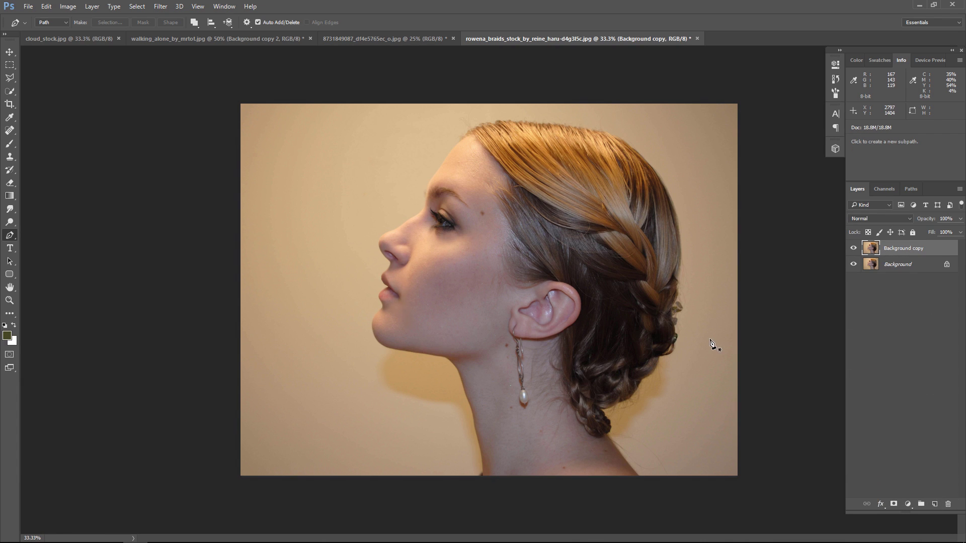
# - Zoom in and start a Pen outline at the neck edge, continuing up the nose
pyautogui.hotkey('ctrl', '+')
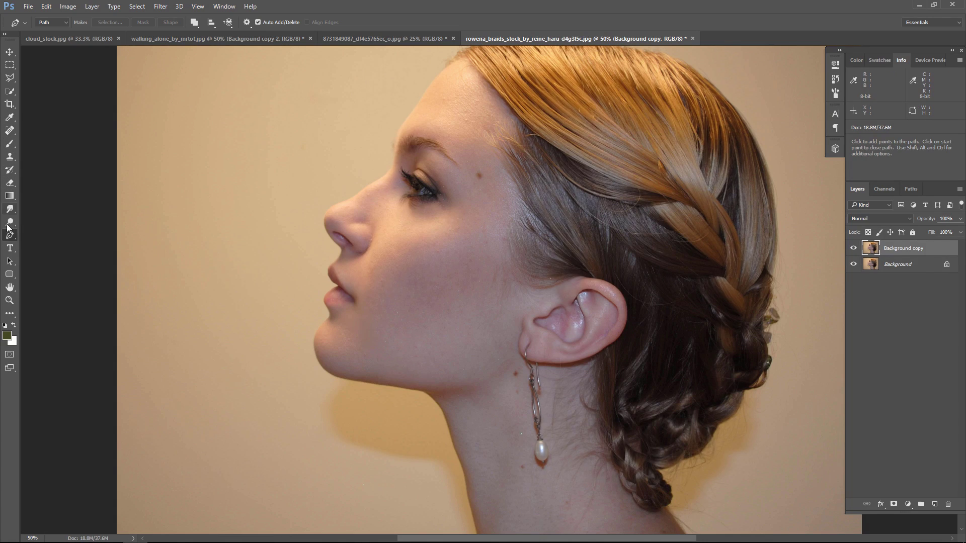
pyautogui.moveTo(438, 356); pyautogui.dragTo(410, 177)
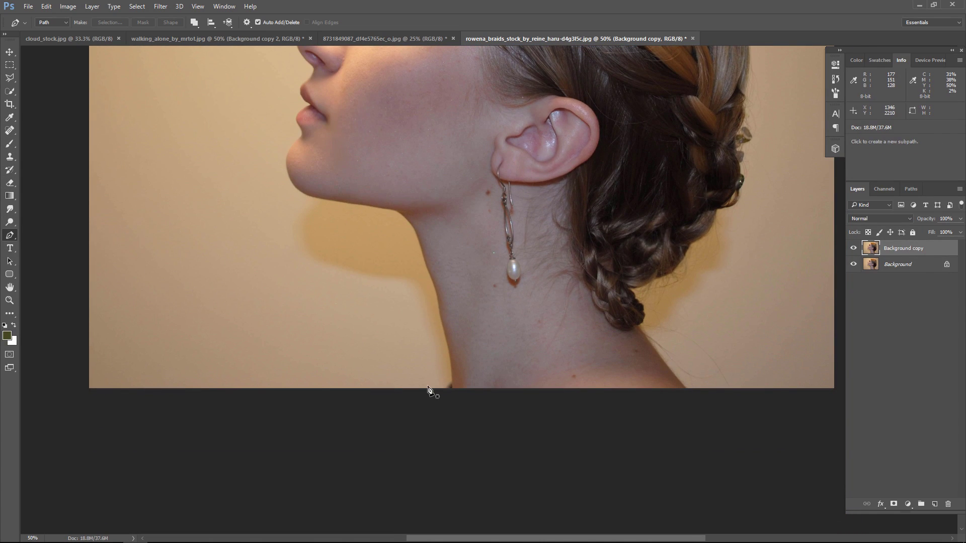
pyautogui.hotkey('ctrl', '+')
pyautogui.hotkey('ctrl', '+')
pyautogui.moveTo(453, 431); pyautogui.dragTo(496, 322)
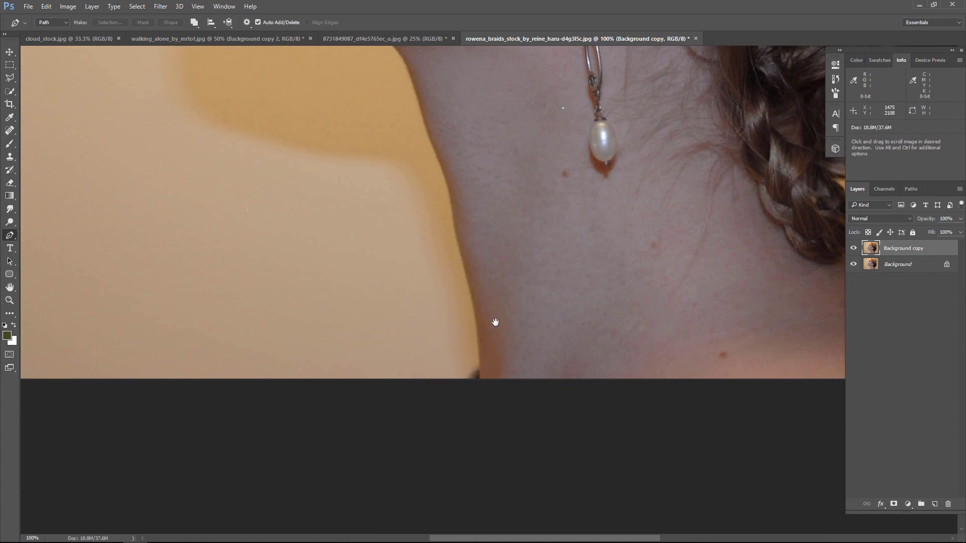
pyautogui.click(479, 380)
pyautogui.hotkey('ctrl', '+')
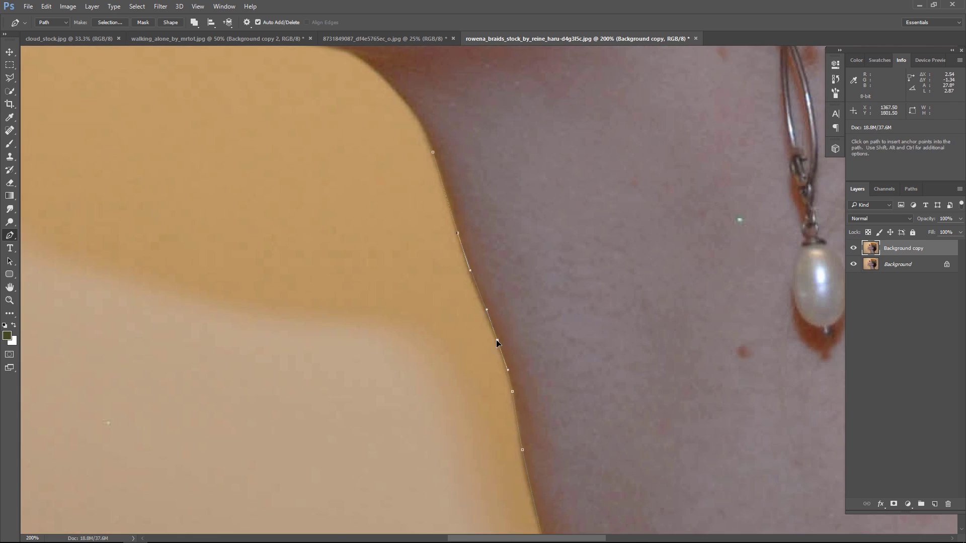
pyautogui.scroll(5, 496, 340)
pyautogui.scroll(5, 517, 226)
pyautogui.click(528, 166)
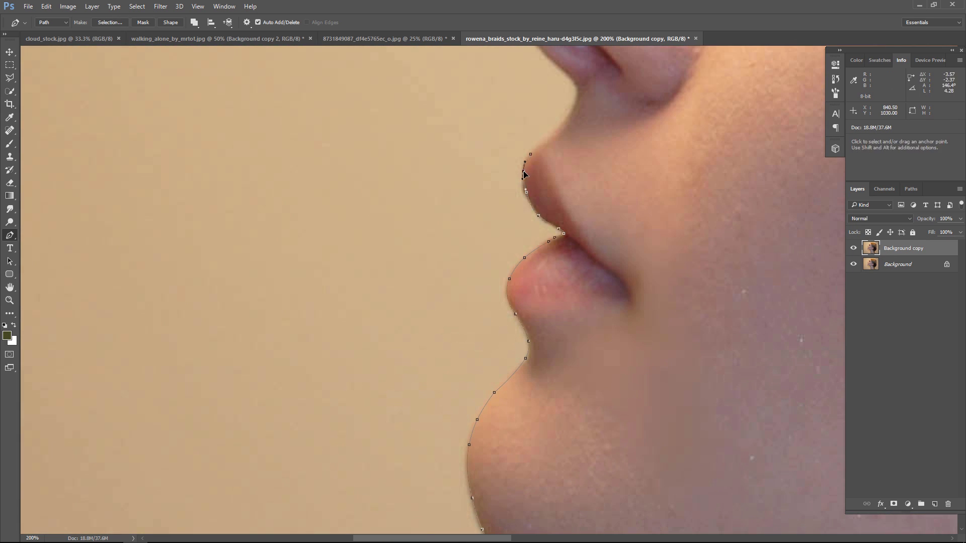
pyautogui.scroll(5, 523, 202)
pyautogui.scroll(5, 520, 302)
pyautogui.click(536, 310)
# - Continue the Pen outline around the braid and back down the neck edge
pyautogui.scroll(10, 520, 336)
pyautogui.hscroll(5, 503, 302)
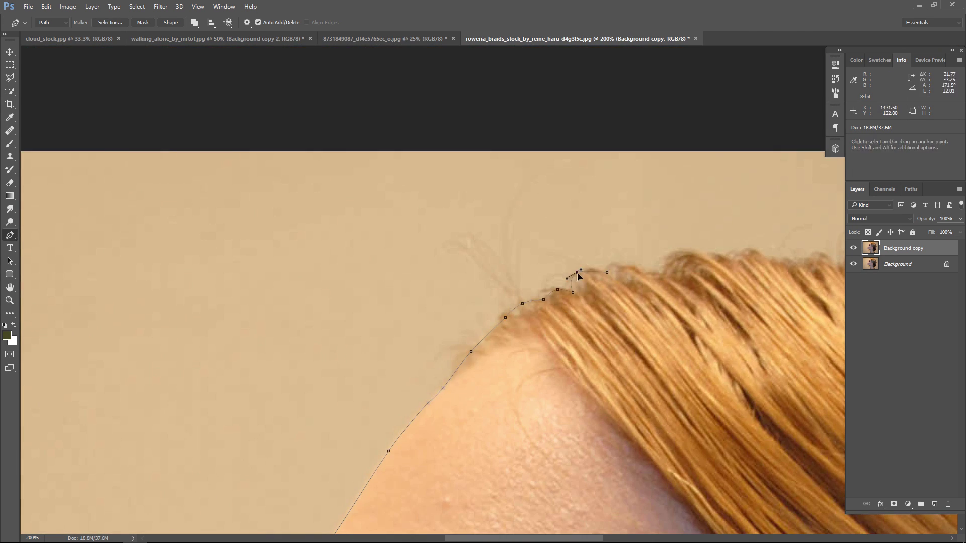
pyautogui.scroll(5, 539, 331)
pyautogui.scroll(5, 496, 383)
pyautogui.scroll(-3, 497, 383)
pyautogui.scroll(-10, 503, 352)
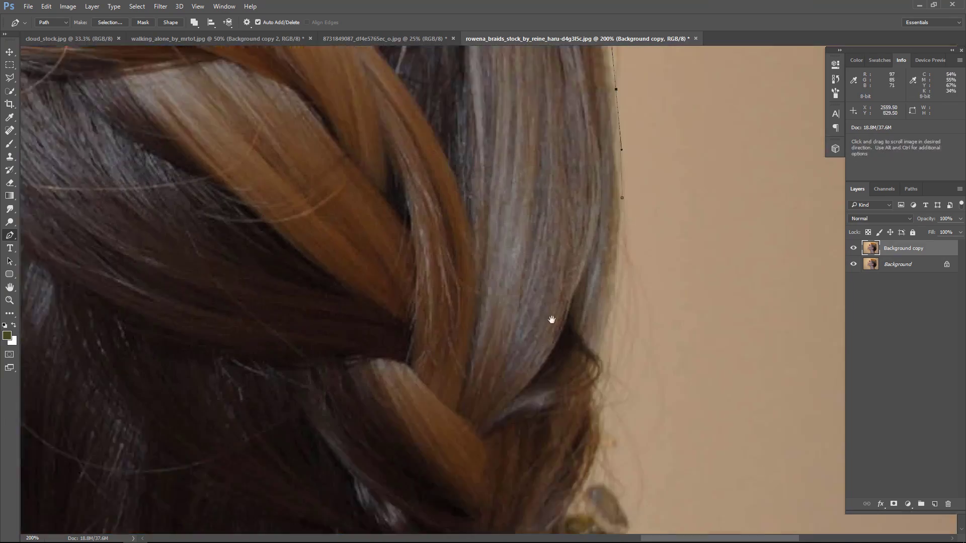
pyautogui.scroll(-5, 553, 352)
pyautogui.moveTo(535, 332); pyautogui.dragTo(535, 336)
pyautogui.scroll(-5, 535, 335)
pyautogui.scroll(-5, 503, 302)
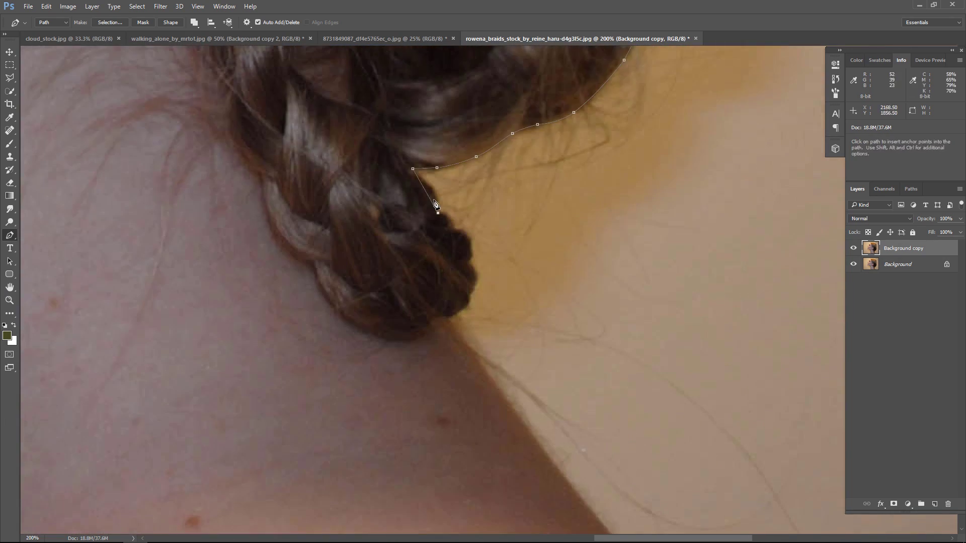
pyautogui.scroll(-5, 453, 252)
pyautogui.click(364, 173)
pyautogui.hscroll(5, 607, 471)
pyautogui.scroll(-3, 607, 471)
pyautogui.scroll(-1, 612, 472)
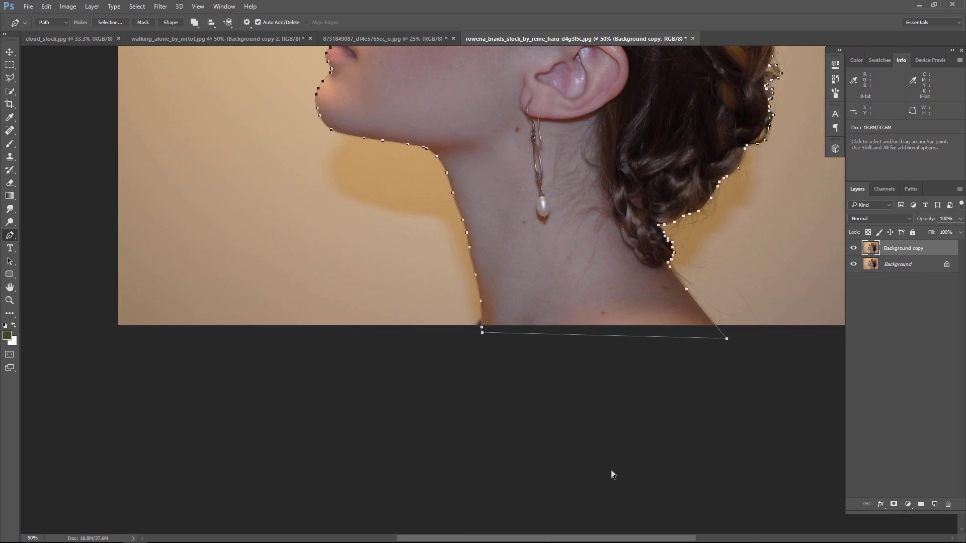
pyautogui.scroll(-1, 612, 472)
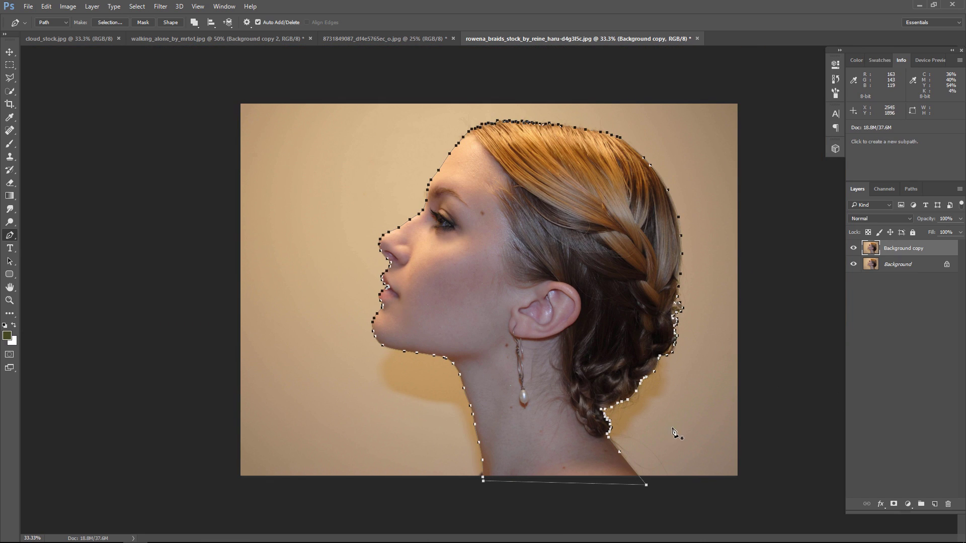
# - Mask Background copy with the traced profile selection and check the cutout against the Background
pyautogui.hotkey('ctrl', 'Return')
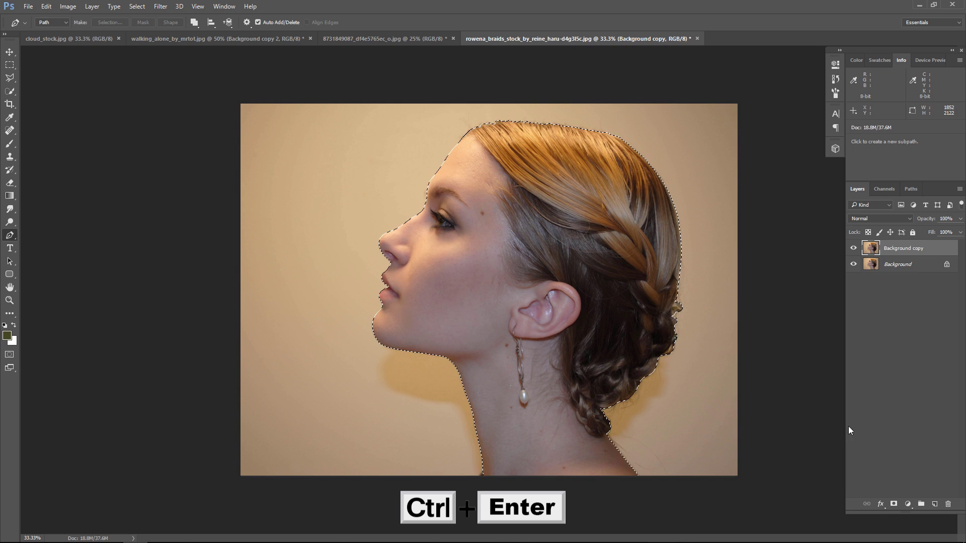
pyautogui.click(894, 504)
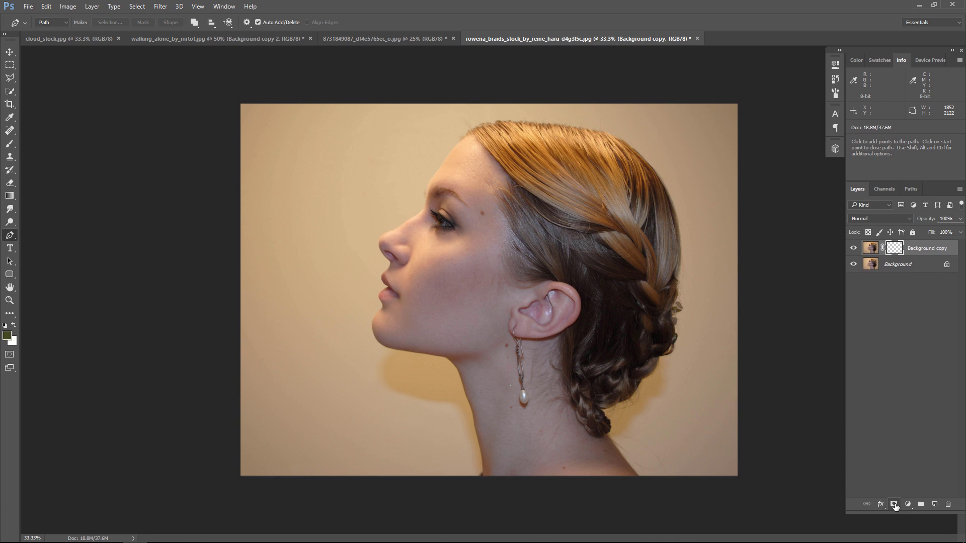
pyautogui.click(853, 264)
pyautogui.click(854, 265)
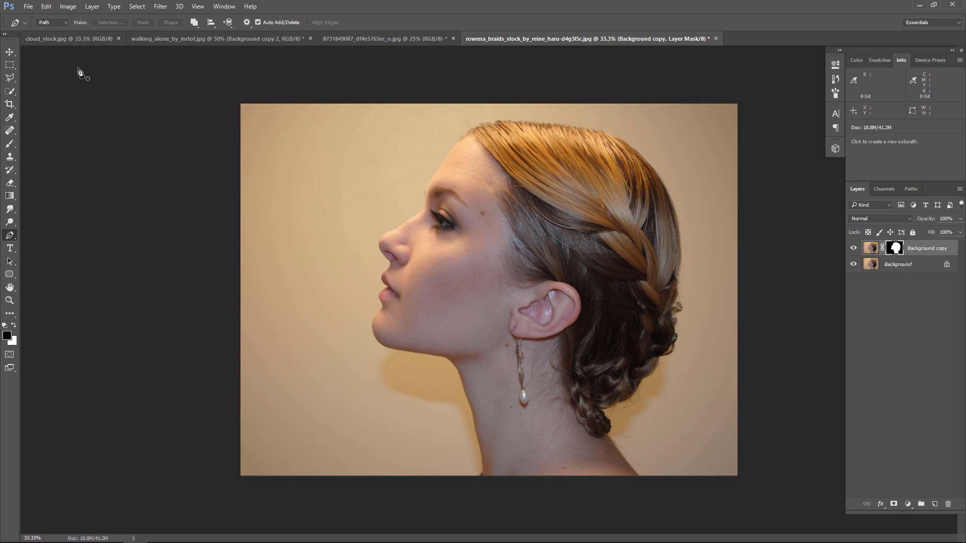
# - Create a new 1920×1080 document
pyautogui.press('v')
pyautogui.hotkey('ctrl', 'n')
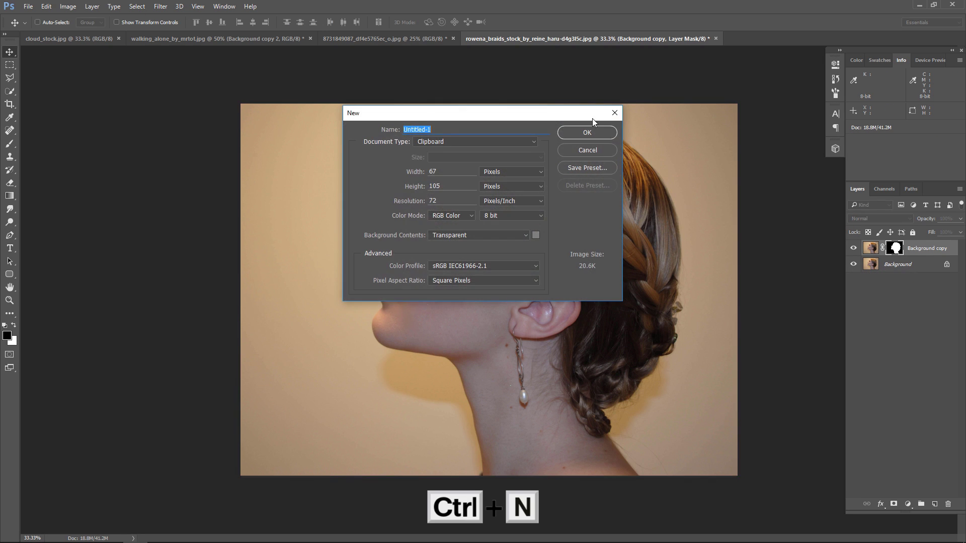
pyautogui.write('1920')
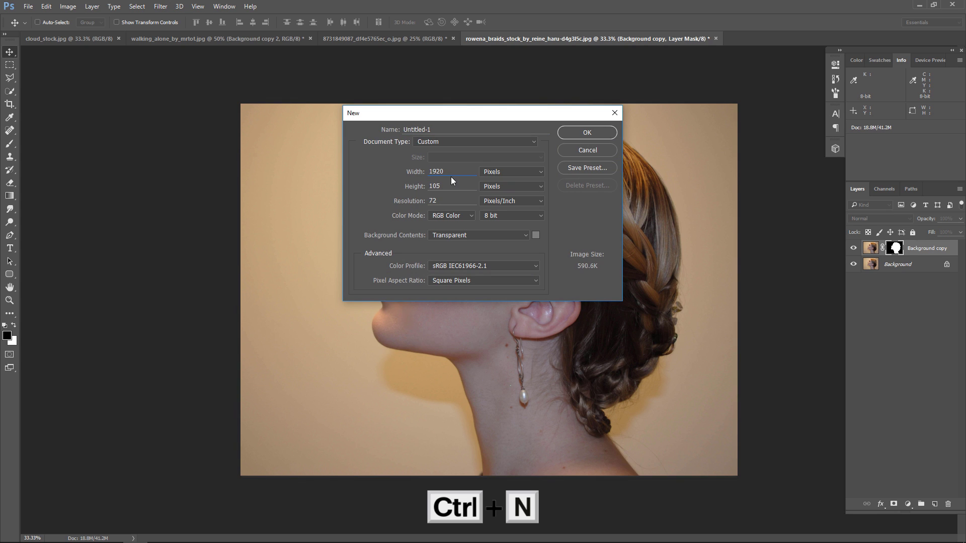
pyautogui.click(453, 183)
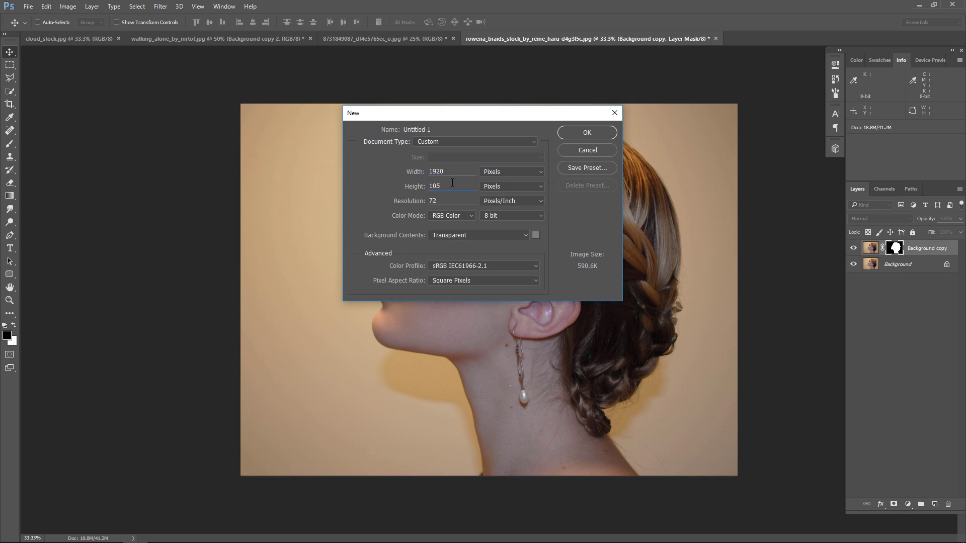
pyautogui.write('080')
pyautogui.press('Return')
# - Bring the masked profile into Untitled-1, scaling it down, slightly rotating and shifting it left
pyautogui.click(658, 40)
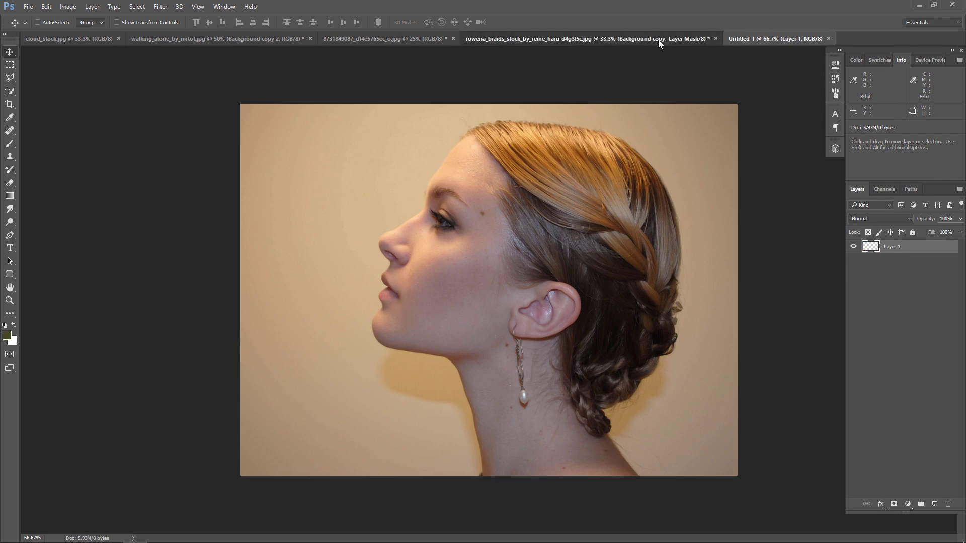
pyautogui.moveTo(695, 297); pyautogui.dragTo(523, 277)
pyautogui.hotkey('ctrl', 't')
pyautogui.moveTo(377, 323); pyautogui.dragTo(431, 263)
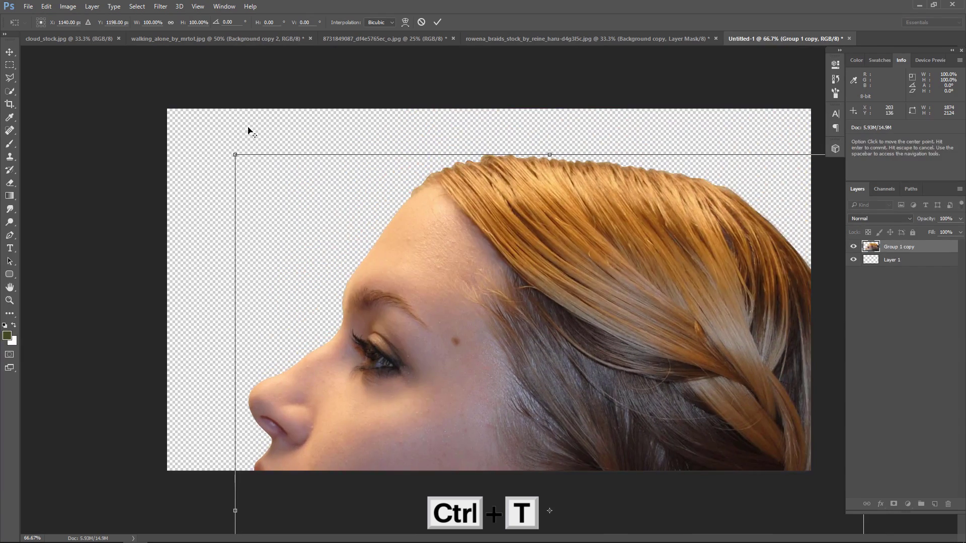
pyautogui.moveTo(590, 370); pyautogui.dragTo(594, 191)
pyautogui.moveTo(372, 122)
pyautogui.mouseDown()
pyautogui.moveTo(356, 103)
pyautogui.moveTo(302, 96)
pyautogui.mouseUp()
pyautogui.moveTo(544, 236); pyautogui.dragTo(505, 235)
pyautogui.press('Return')
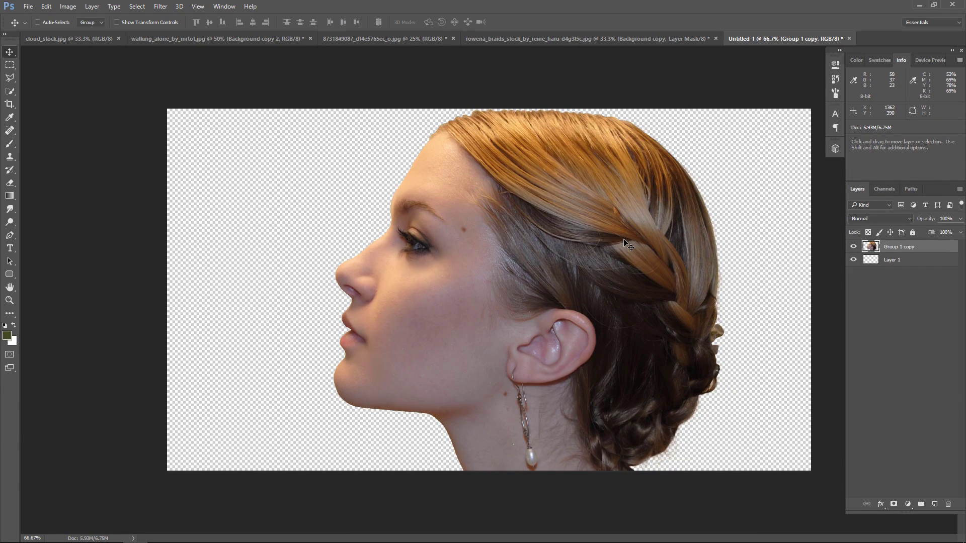
pyautogui.hotkey('ctrl', 't')
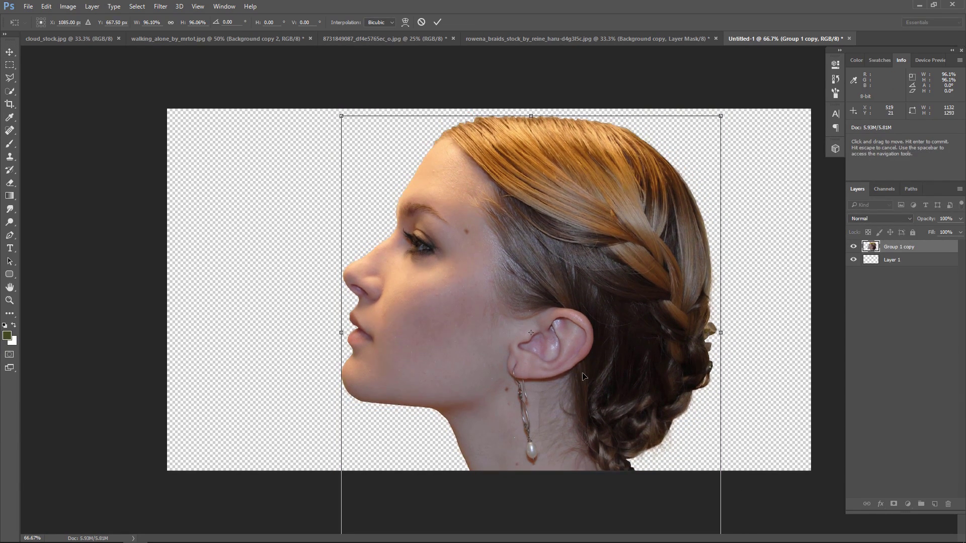
pyautogui.press('Return')
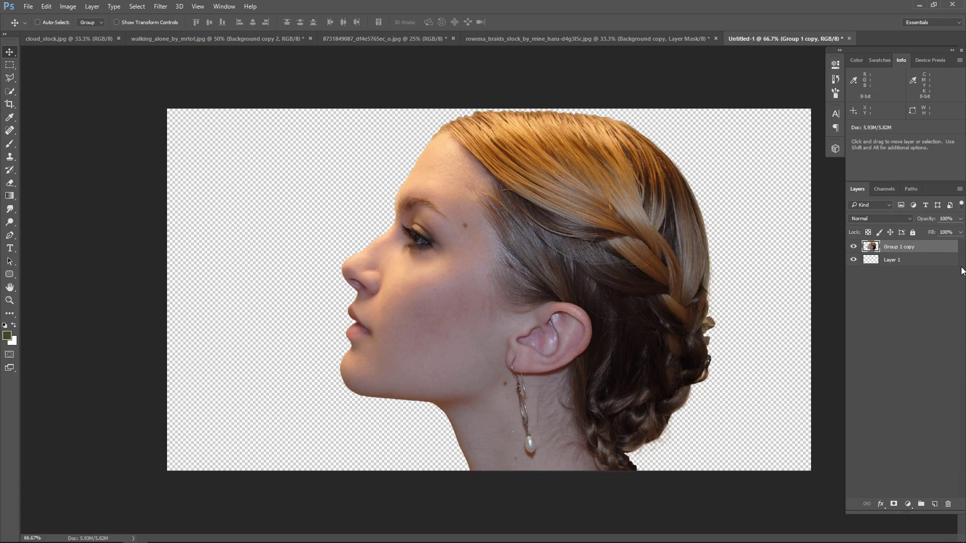
# - Clip a Black & White adjustment to the profile, then bring up the forest road photo
pyautogui.click(908, 503)
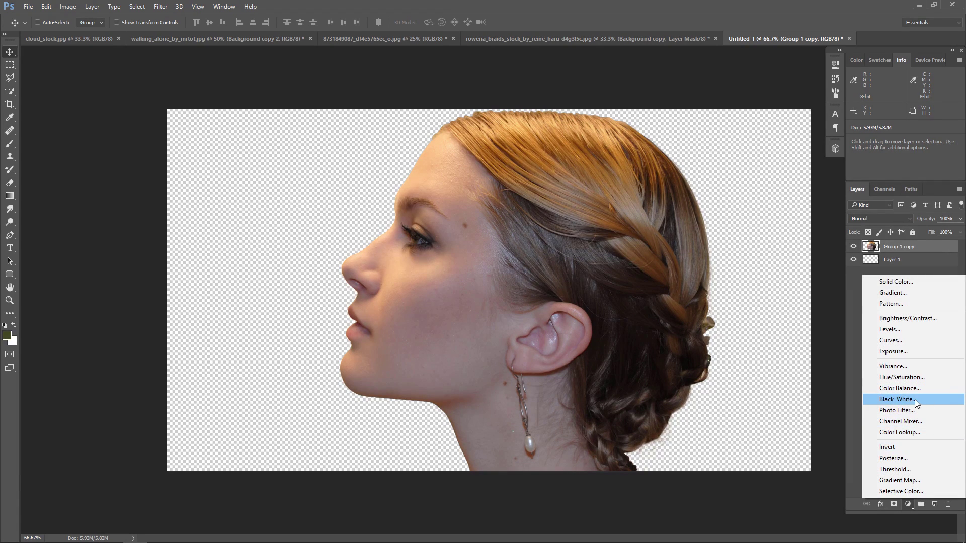
pyautogui.click(906, 399)
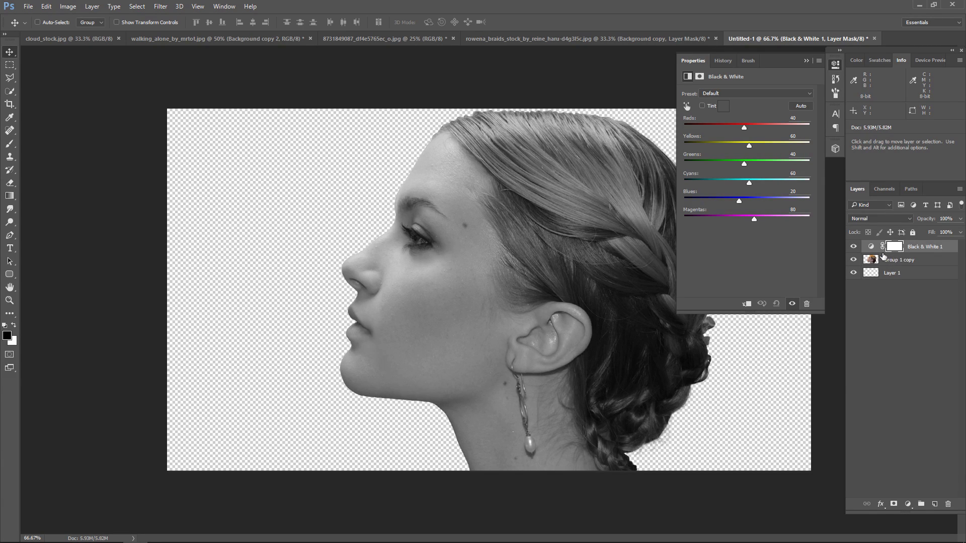
pyautogui.keyDown('alt'); pyautogui.click(930, 253); pyautogui.keyUp('alt')
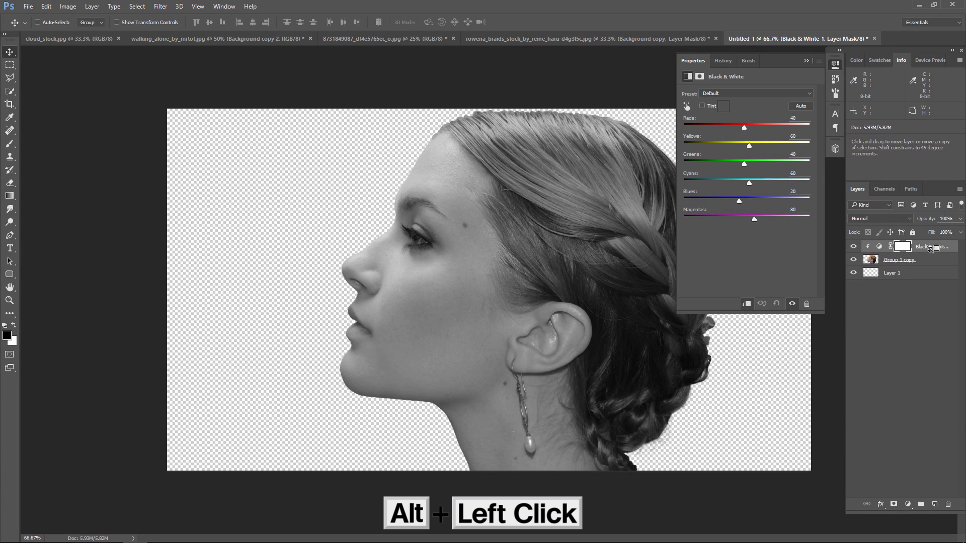
pyautogui.click(806, 61)
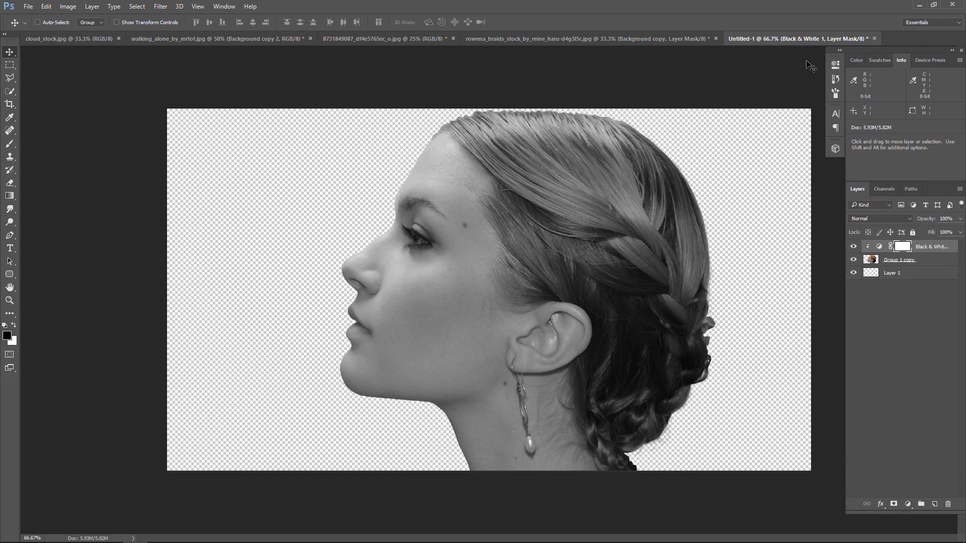
pyautogui.click(372, 38)
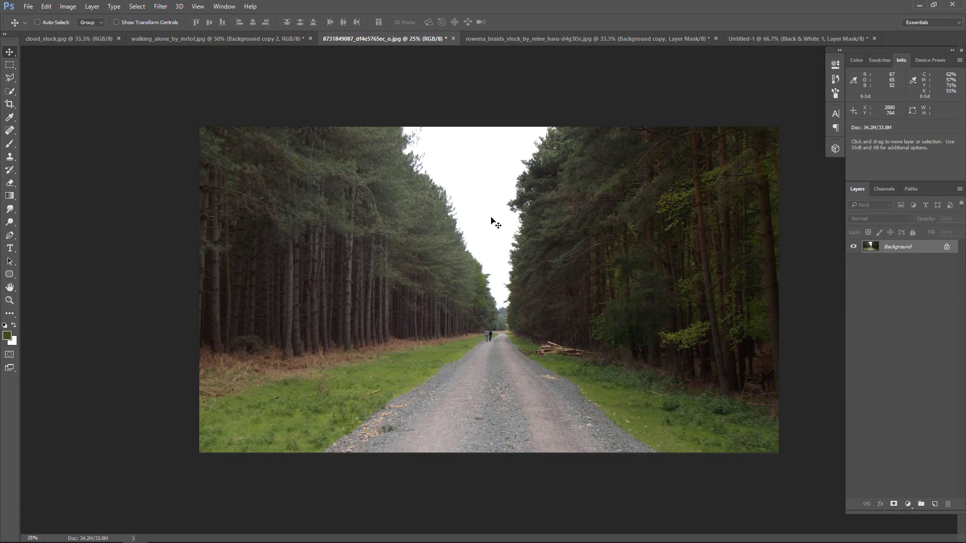
# - Place the forest photo into Untitled-1 as Layer 2 with Screen blending
pyautogui.moveTo(559, 261)
pyautogui.mouseDown()
pyautogui.moveTo(651, 156)
pyautogui.moveTo(630, 185)
pyautogui.mouseUp()
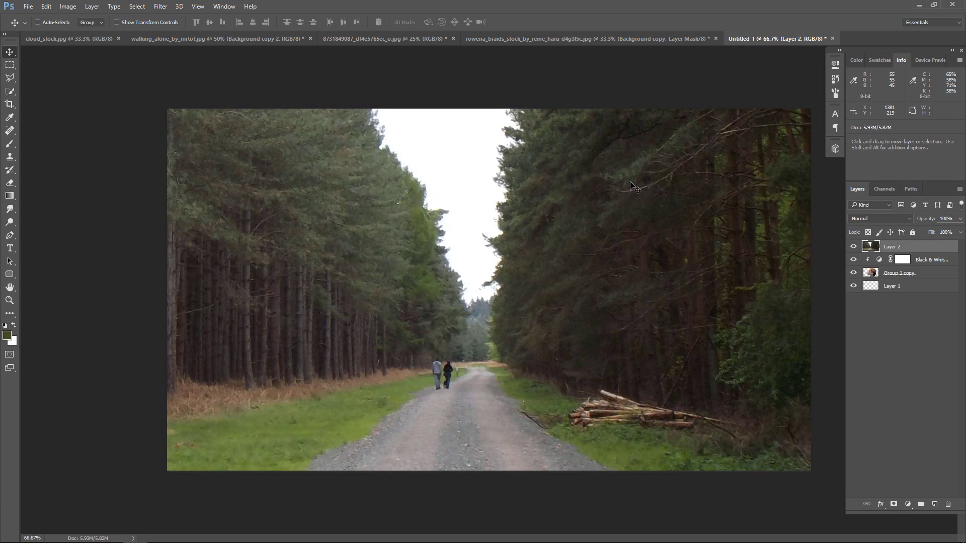
pyautogui.click(877, 221)
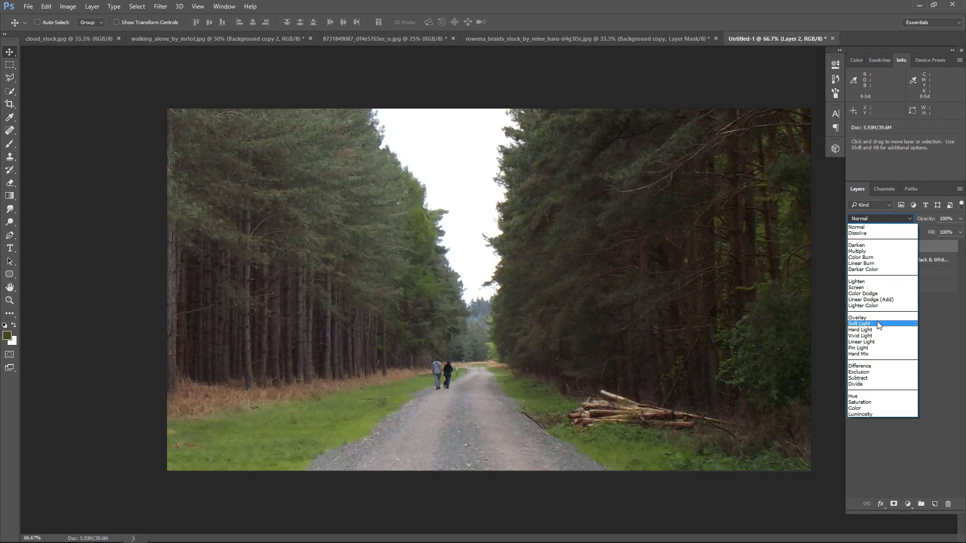
pyautogui.click(871, 288)
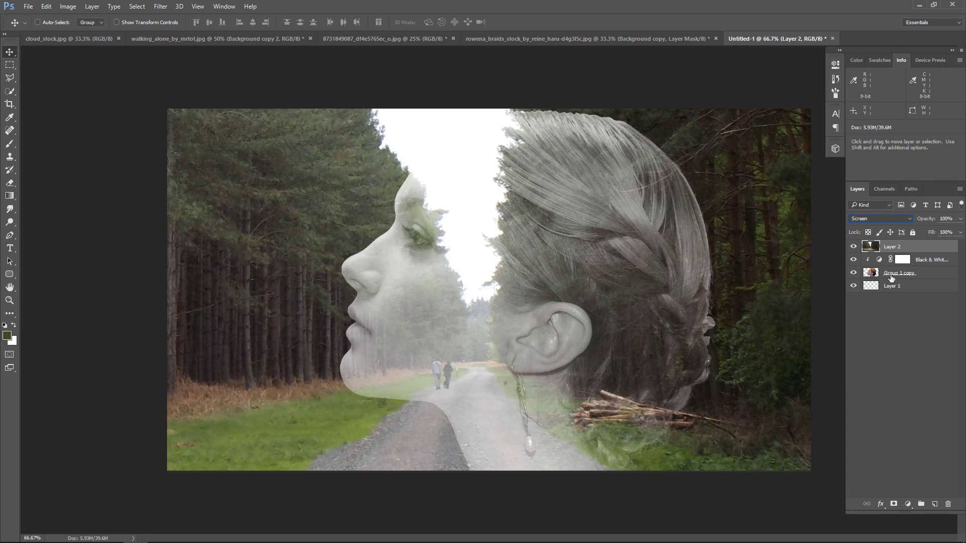
# - Fill Layer 1 with white as a plain background
pyautogui.click(916, 290)
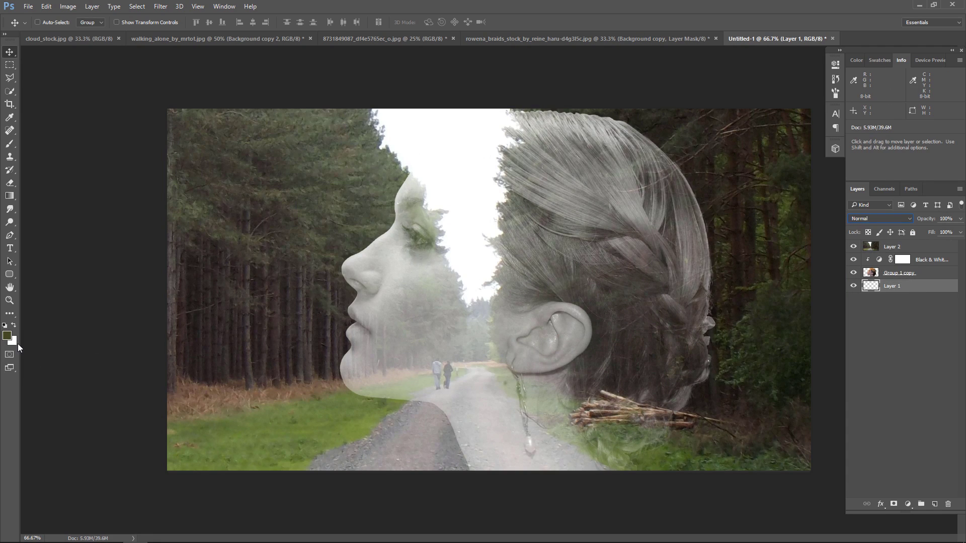
pyautogui.click(7, 335)
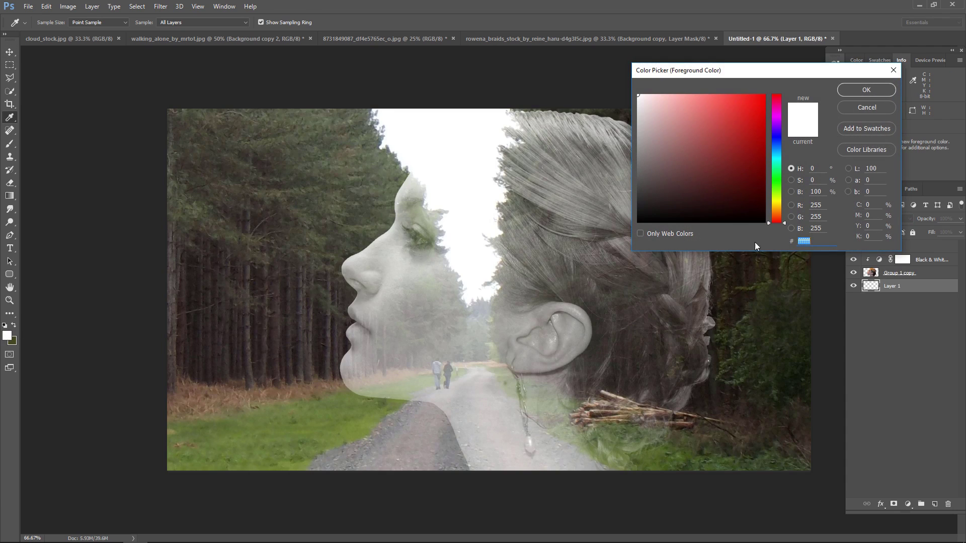
pyautogui.click(866, 90)
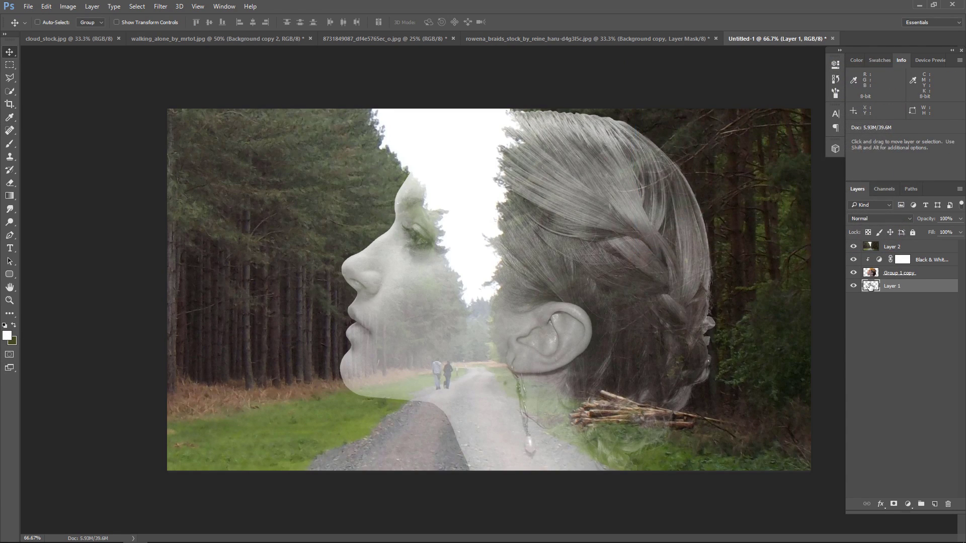
pyautogui.hotkey('alt', 'BackSpace')
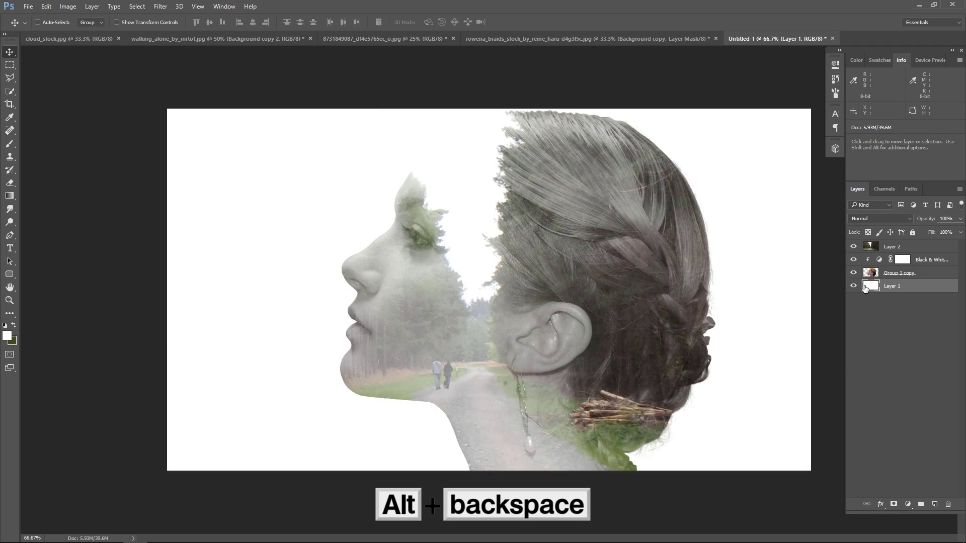
pyautogui.click(926, 249)
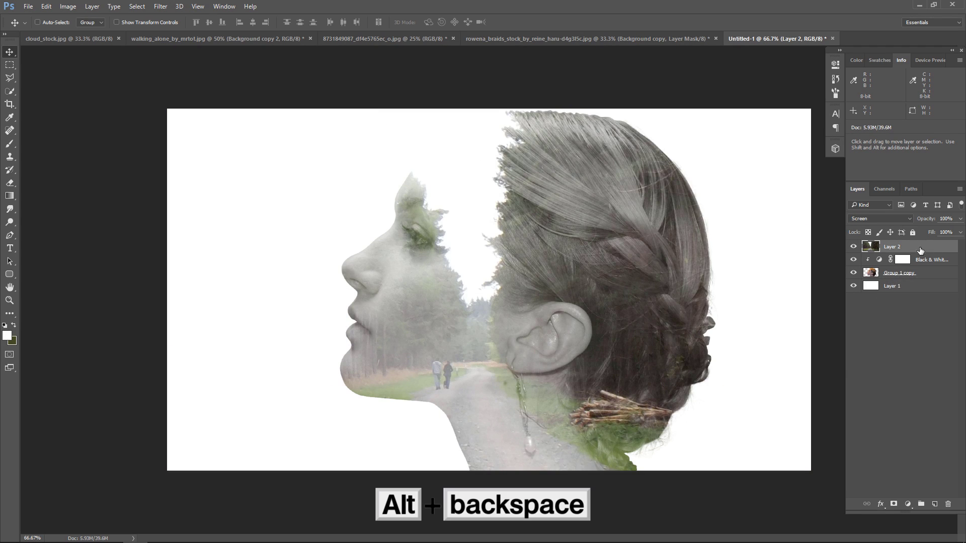
# - Scale the forest Layer 2 to about 61% and position its road over the face
pyautogui.hotkey('ctrl', 't')
pyautogui.moveTo(376, 216); pyautogui.dragTo(457, 298)
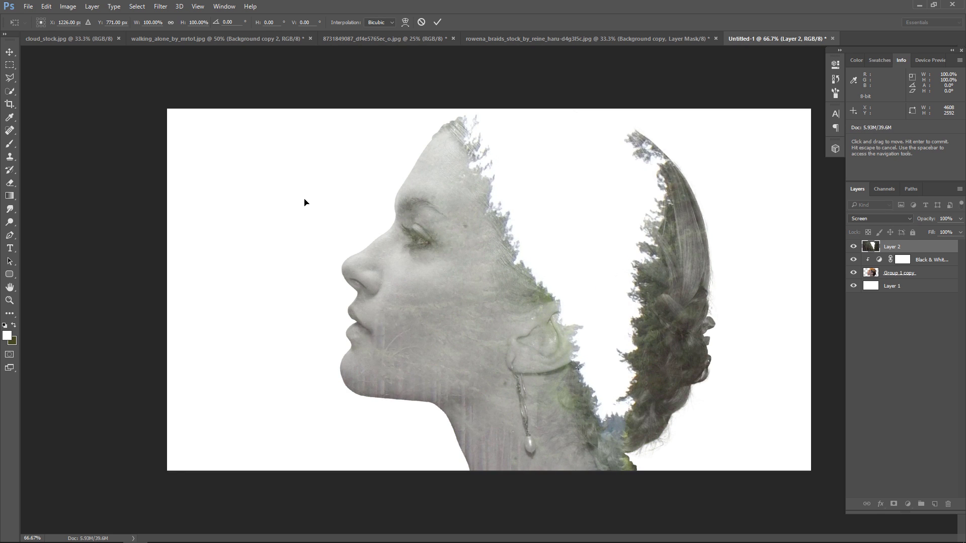
pyautogui.hotkey('ctrl', '-')
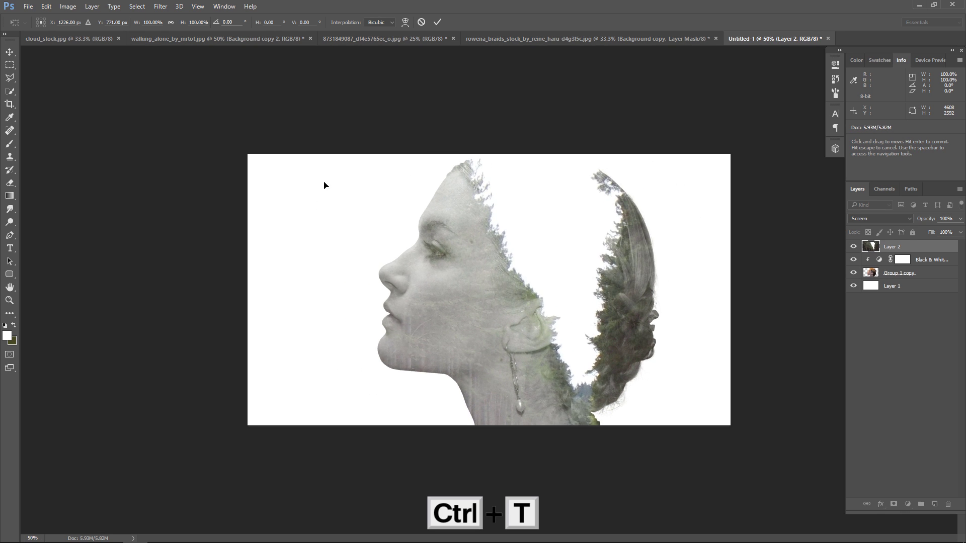
pyautogui.moveTo(324, 185); pyautogui.dragTo(244, 289)
pyautogui.moveTo(529, 380)
pyautogui.mouseDown()
pyautogui.moveTo(425, 220)
pyautogui.moveTo(437, 224)
pyautogui.mouseUp()
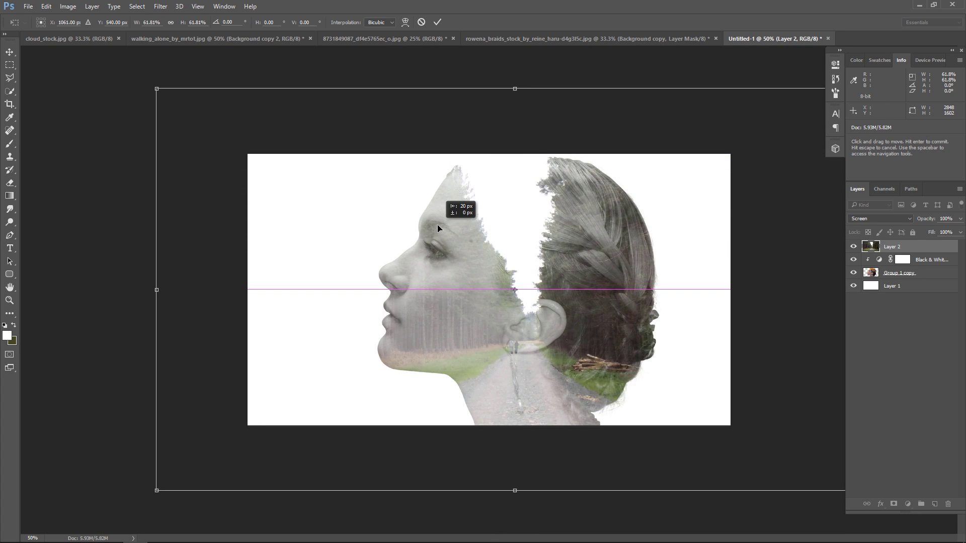
pyautogui.moveTo(161, 89); pyautogui.dragTo(160, 90)
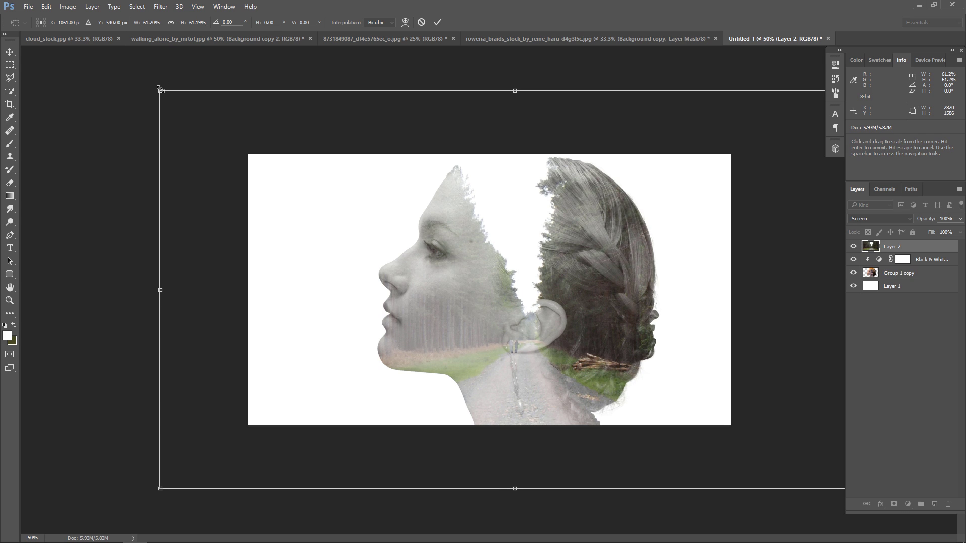
pyautogui.press('Return')
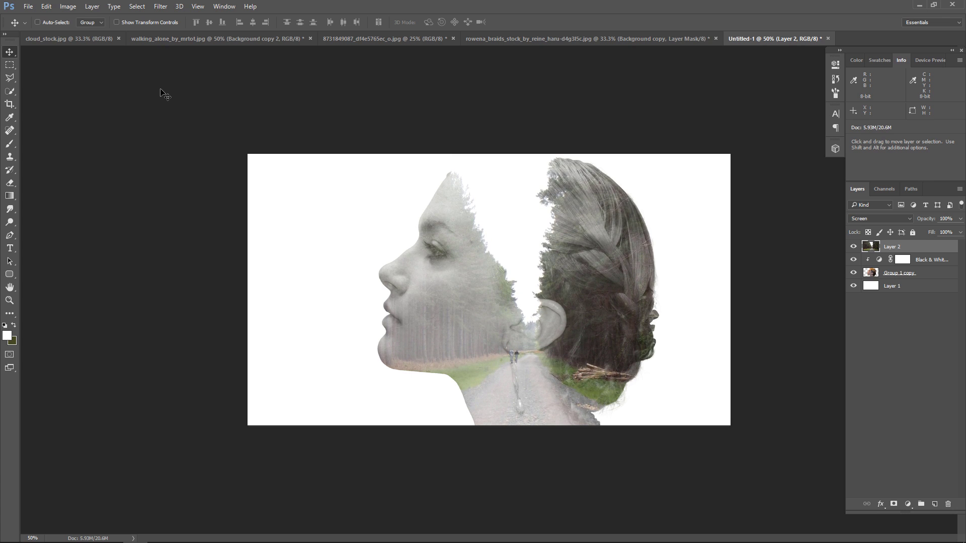
# - Set Layer 2 to Normal blending and zoom in on the two walking figures
pyautogui.click(877, 219)
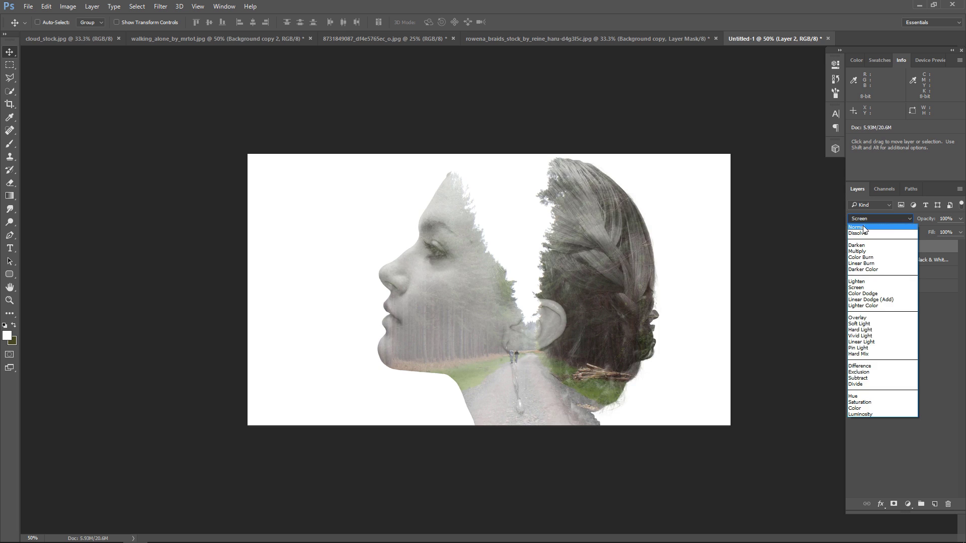
pyautogui.click(862, 226)
pyautogui.click(9, 300)
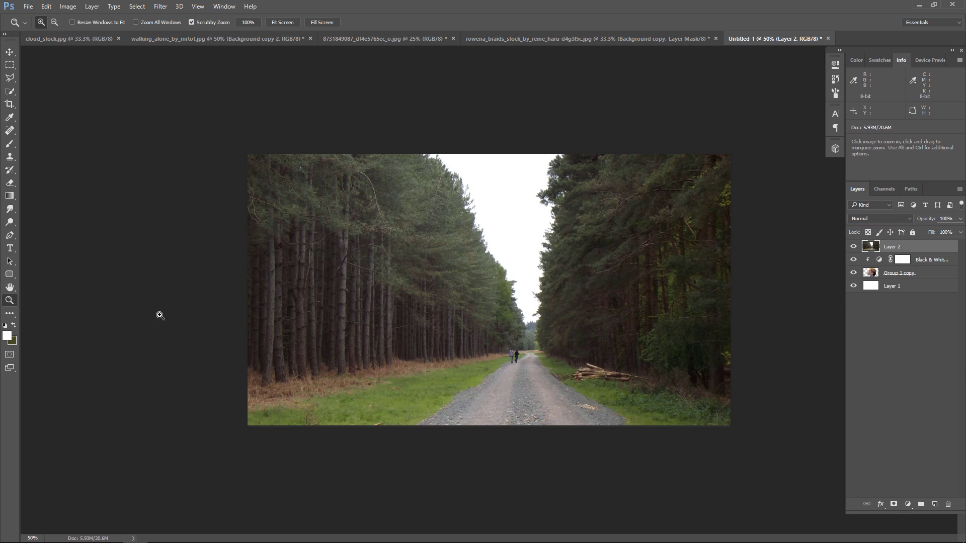
pyautogui.moveTo(505, 342); pyautogui.dragTo(563, 380)
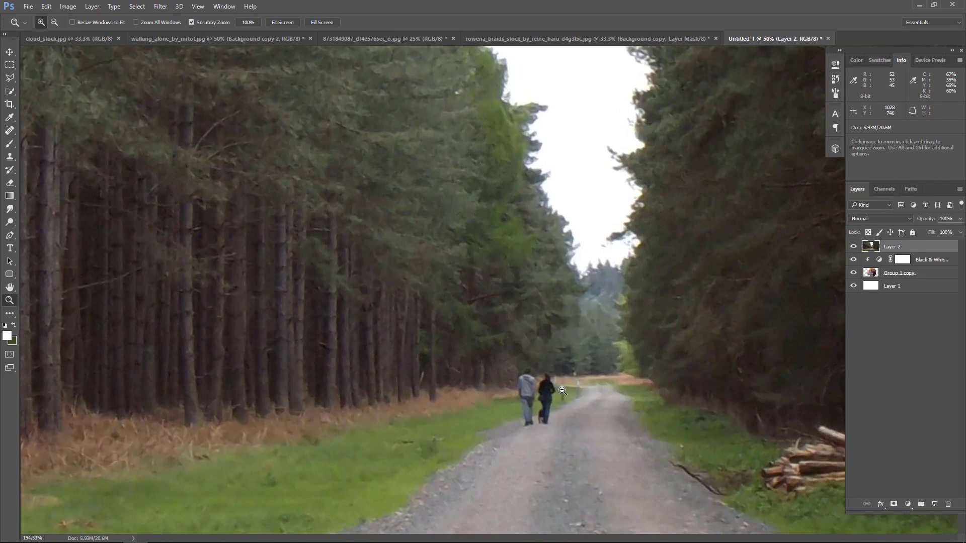
# - Trace a closed Pen path around both walkers on the forest road
pyautogui.press('p')
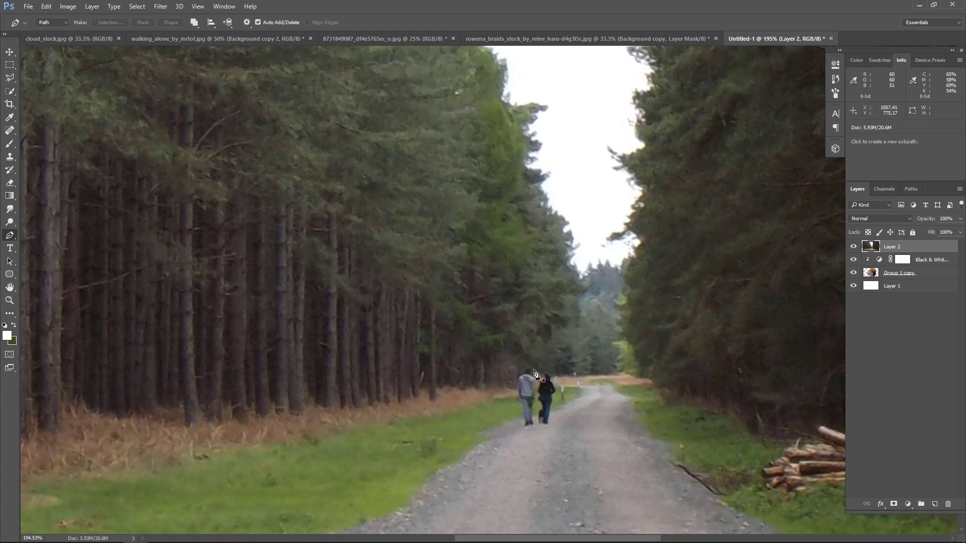
pyautogui.click(529, 369)
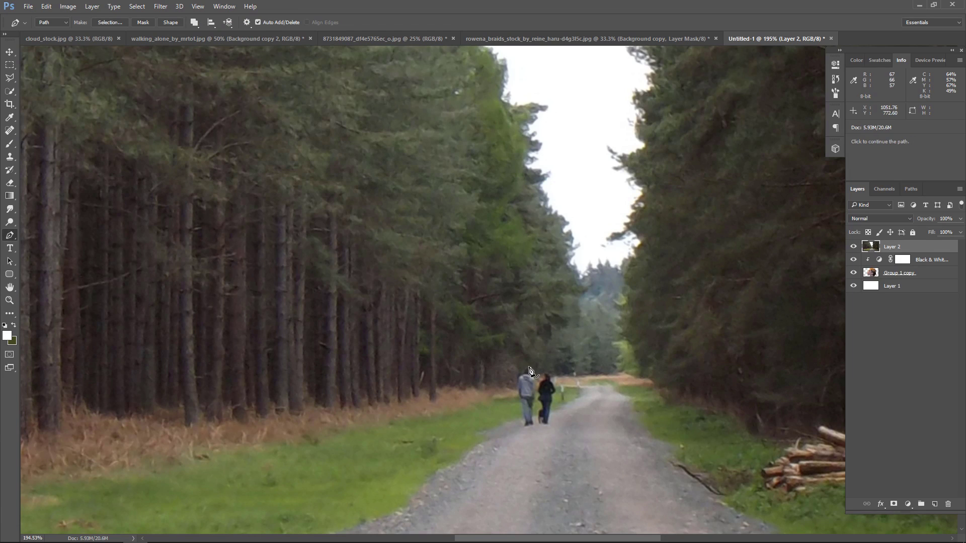
pyautogui.click(521, 417)
pyautogui.click(523, 426)
pyautogui.click(540, 427)
pyautogui.click(548, 427)
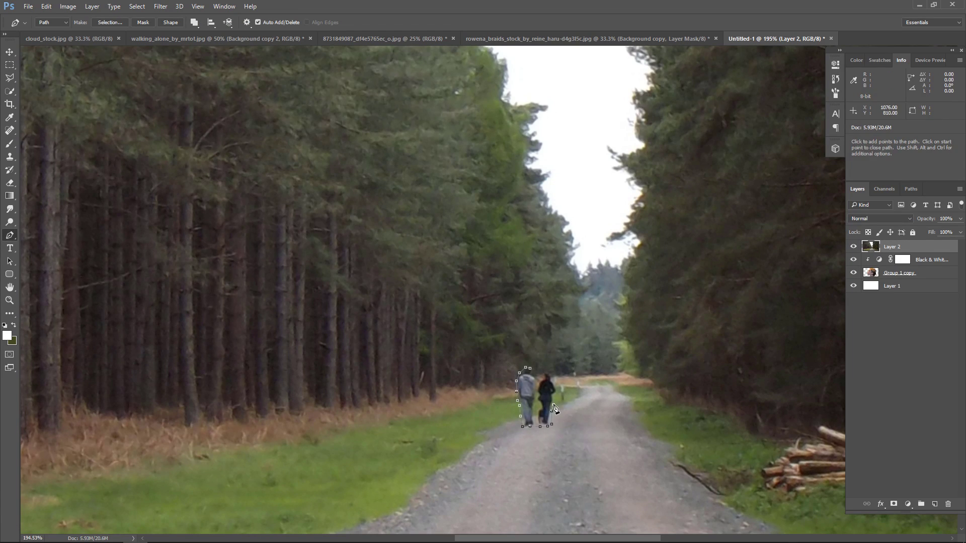
pyautogui.click(553, 405)
pyautogui.click(558, 396)
pyautogui.click(557, 388)
pyautogui.click(558, 380)
pyautogui.click(553, 373)
pyautogui.click(547, 371)
# - Content-Aware fill the walkers' selection, deselect, and zoom back out
pyautogui.hotkey('ctrl', 'Return')
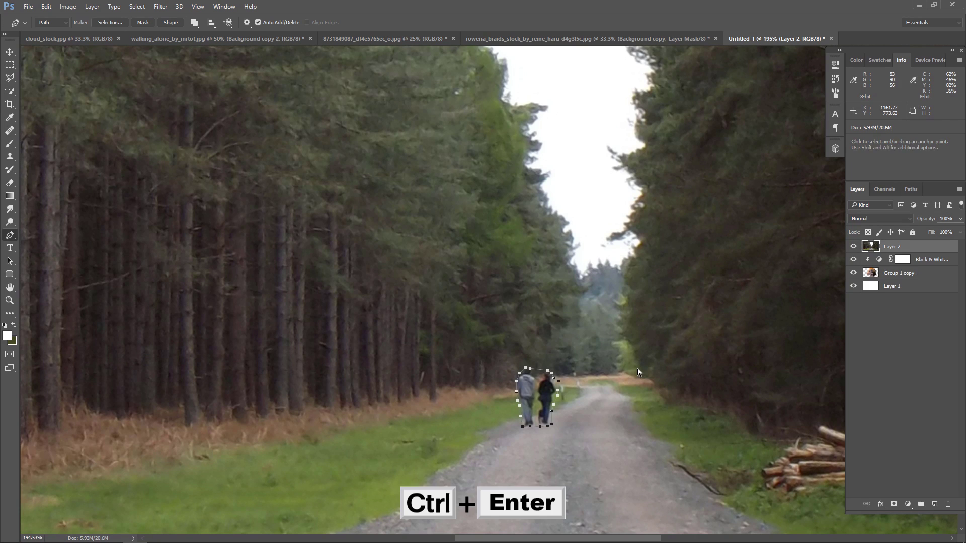
pyautogui.click(47, 8)
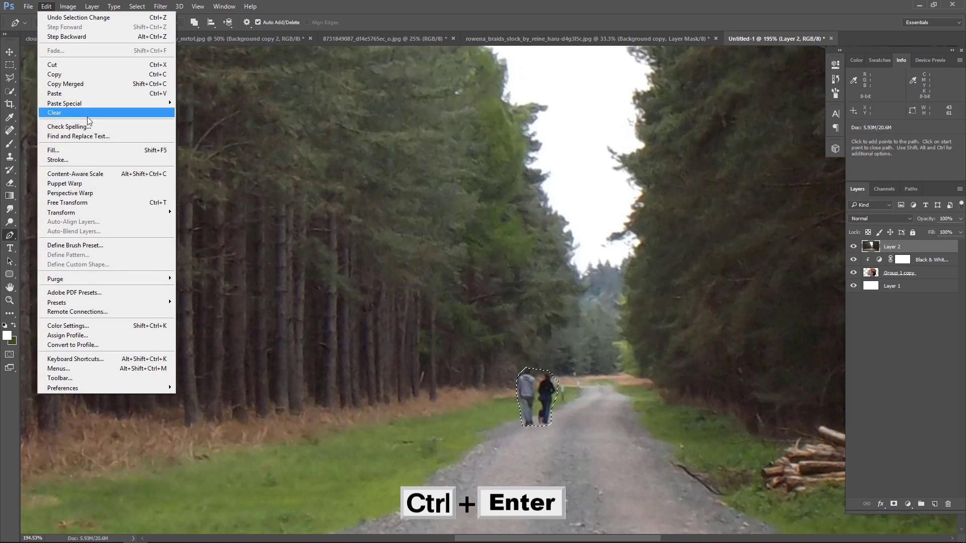
pyautogui.click(56, 149)
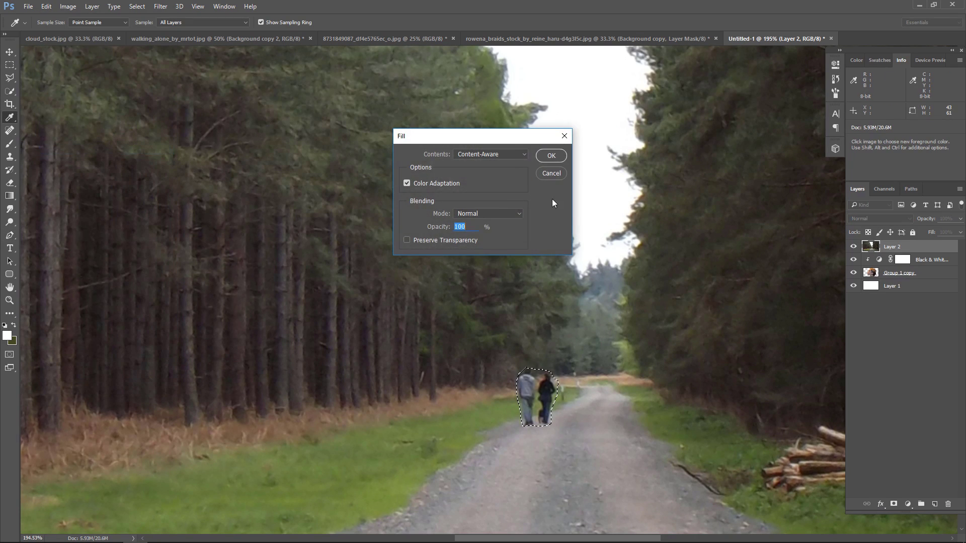
pyautogui.click(544, 156)
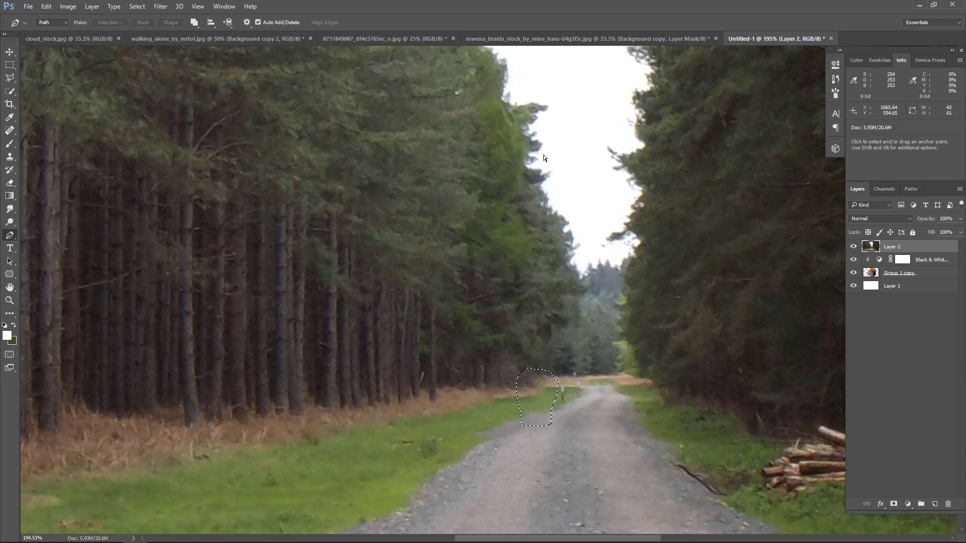
pyautogui.hotkey('ctrl', 'd')
pyautogui.hotkey('ctrl', '-')
pyautogui.hotkey('ctrl', '-')
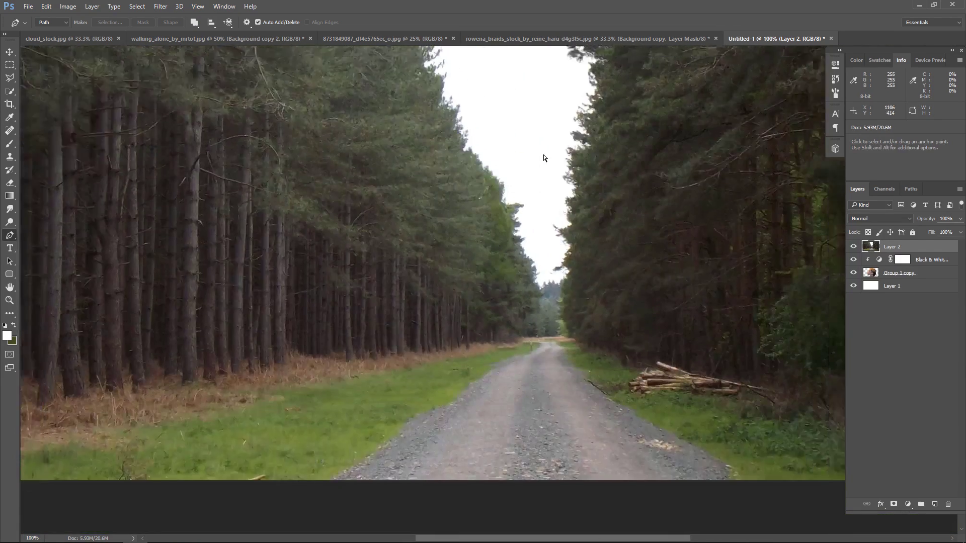
pyautogui.hotkey('ctrl', '-')
# - Return Layer 2 to Screen blending and add a new layer clipped to Group 1 copy
pyautogui.click(883, 219)
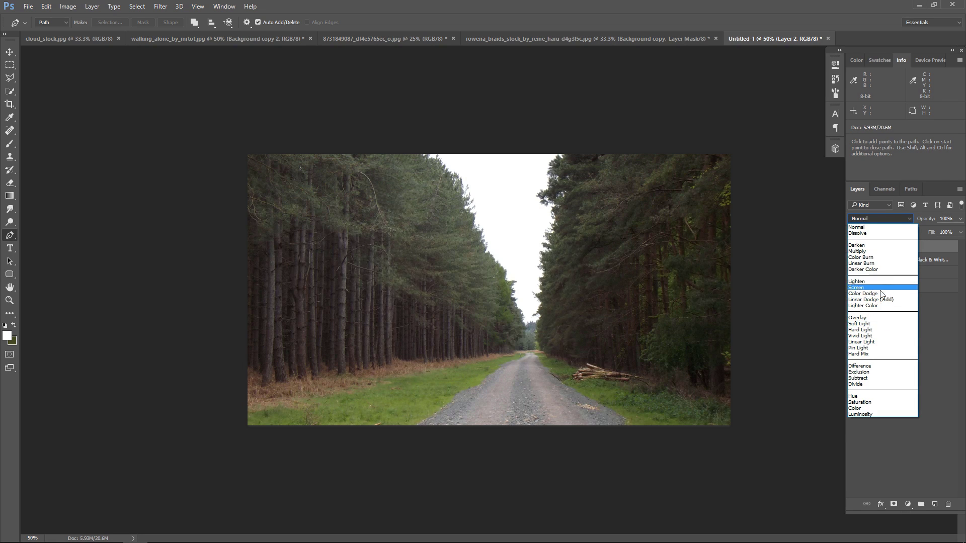
pyautogui.click(864, 287)
pyautogui.press('v')
pyautogui.press('d')
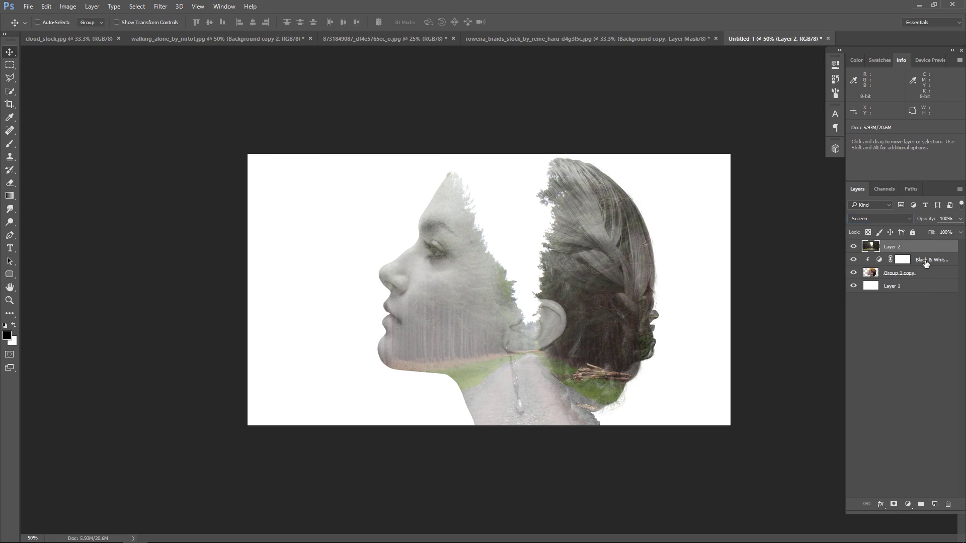
pyautogui.click(928, 259)
pyautogui.click(910, 279)
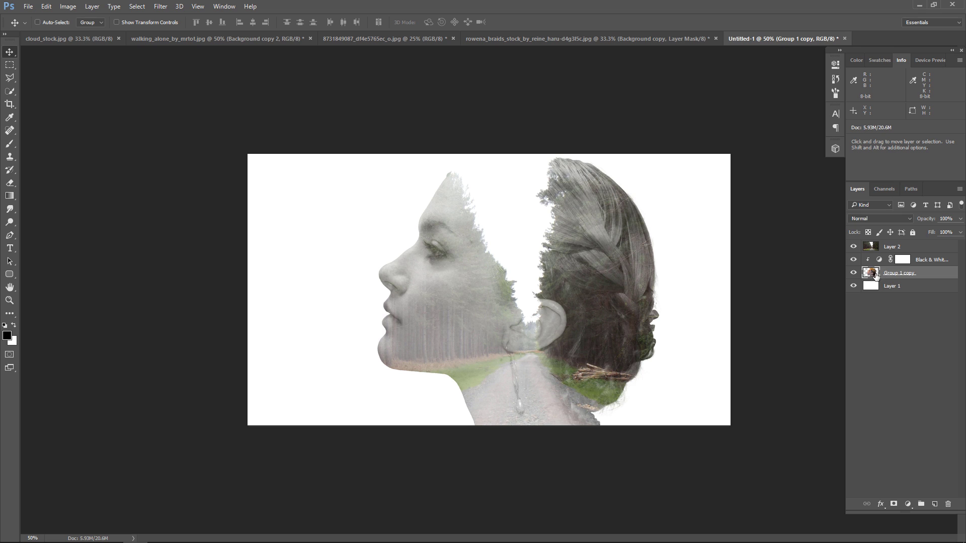
pyautogui.click(934, 506)
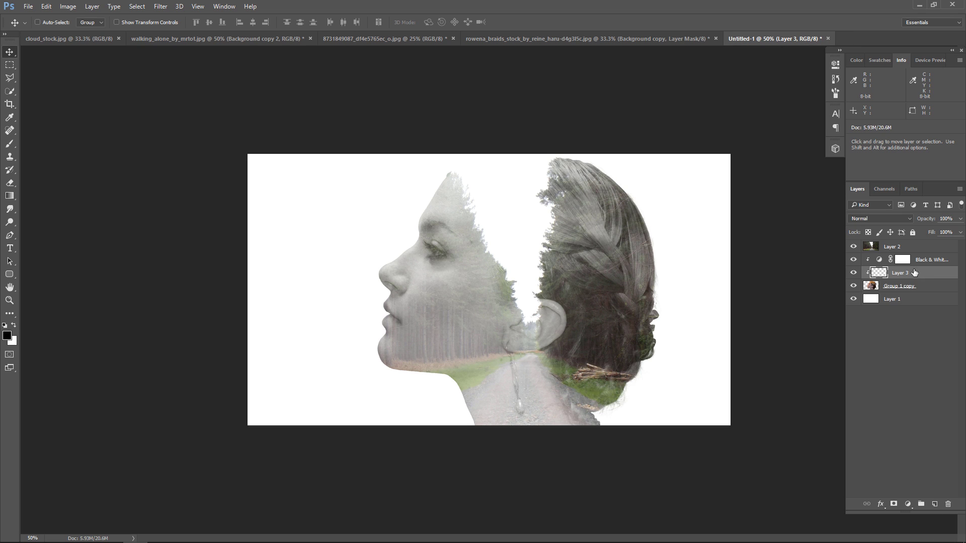
# - Paint soft white strokes at 16% opacity over the forehead, hair and neck
pyautogui.click(10, 144)
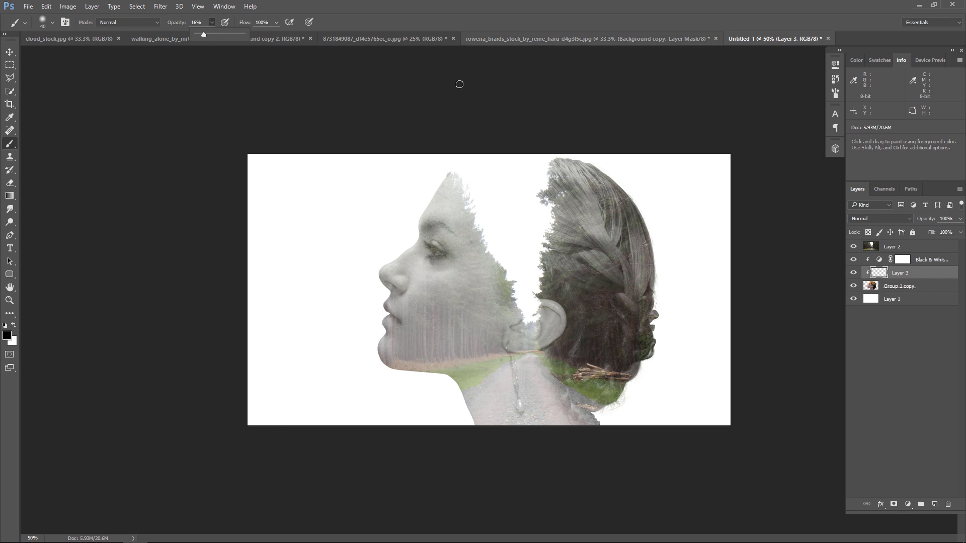
pyautogui.click(433, 191)
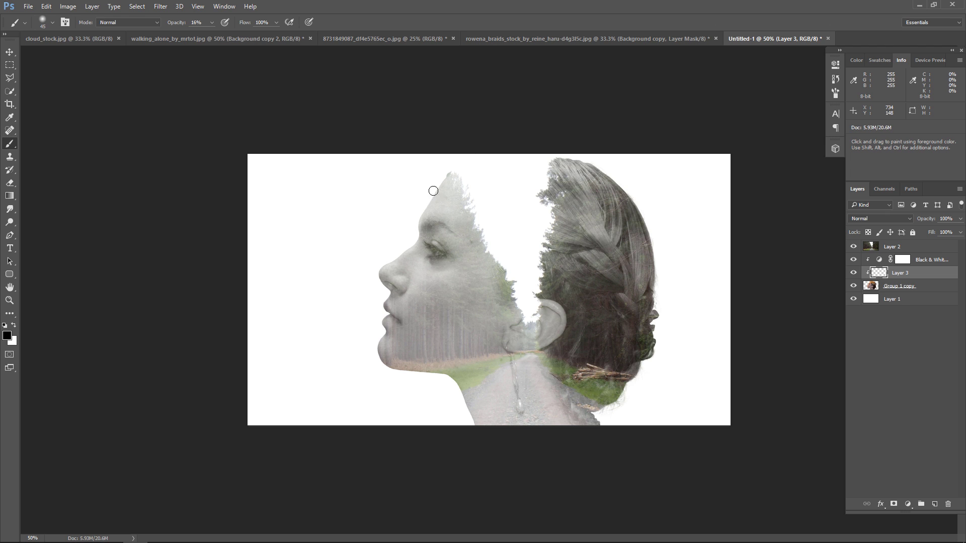
pyautogui.press(']')
pyautogui.press(']')
pyautogui.moveTo(462, 179)
pyautogui.mouseDown()
pyautogui.moveTo(512, 280)
pyautogui.moveTo(548, 239)
pyautogui.moveTo(531, 317)
pyautogui.moveTo(518, 314)
pyautogui.moveTo(441, 171)
pyautogui.moveTo(560, 146)
pyautogui.moveTo(640, 200)
pyautogui.moveTo(660, 371)
pyautogui.moveTo(644, 251)
pyautogui.mouseUp()
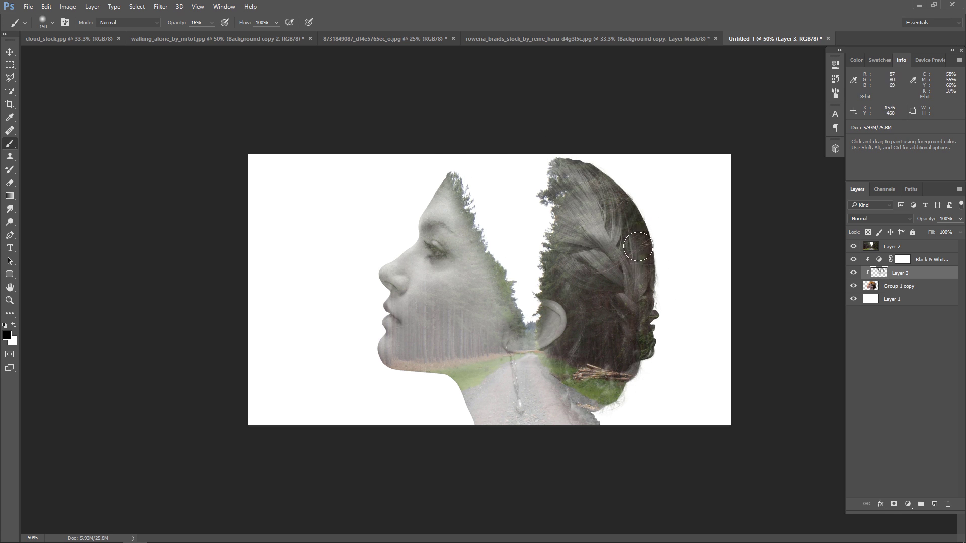
pyautogui.press('[')
pyautogui.moveTo(485, 362); pyautogui.dragTo(512, 399)
pyautogui.press(']')
pyautogui.press(']')
pyautogui.press(']')
pyautogui.press('[')
pyautogui.press('[')
pyautogui.press('[')
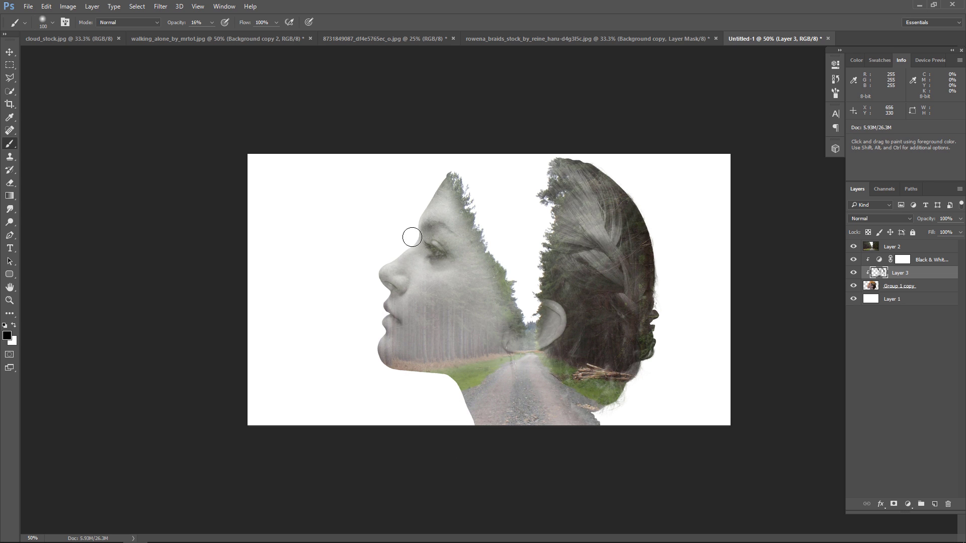
pyautogui.click(897, 247)
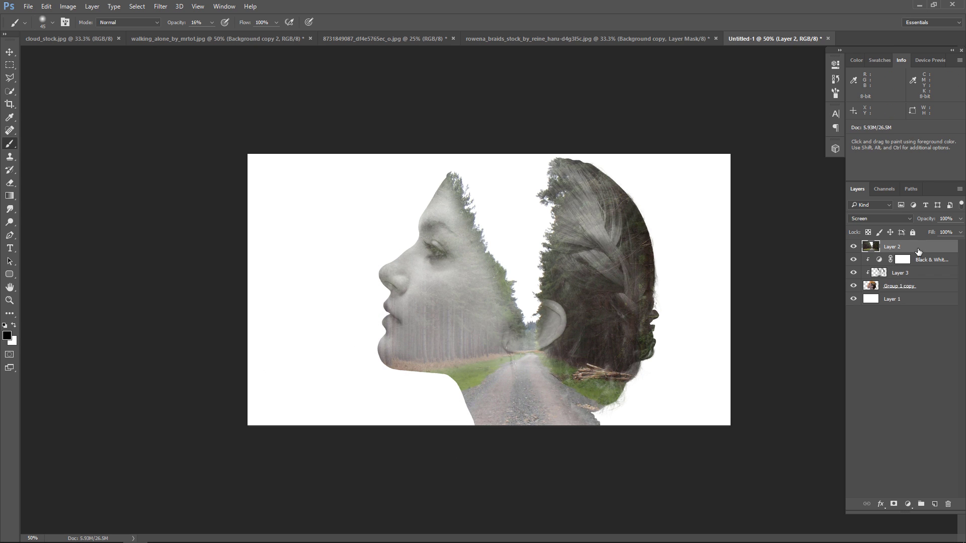
pyautogui.click(893, 503)
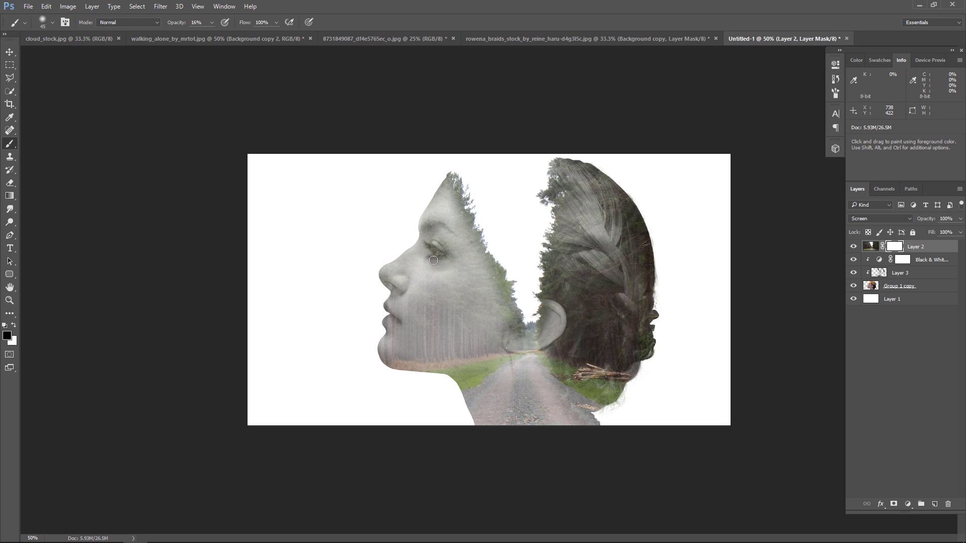
pyautogui.press(']')
pyautogui.press(']')
pyautogui.moveTo(423, 237)
pyautogui.mouseDown()
pyautogui.moveTo(443, 256)
pyautogui.moveTo(431, 232)
pyautogui.mouseUp()
pyautogui.hotkey('ctrl', 'z')
pyautogui.press('[')
pyautogui.press('[')
pyautogui.press('[')
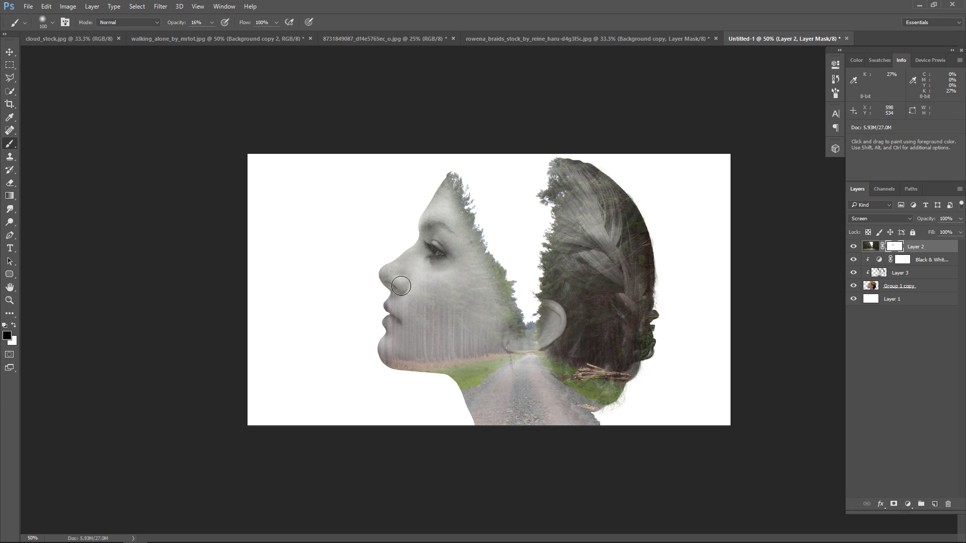
pyautogui.moveTo(391, 287); pyautogui.dragTo(380, 342)
pyautogui.press(']')
pyautogui.press(']')
pyautogui.press(']')
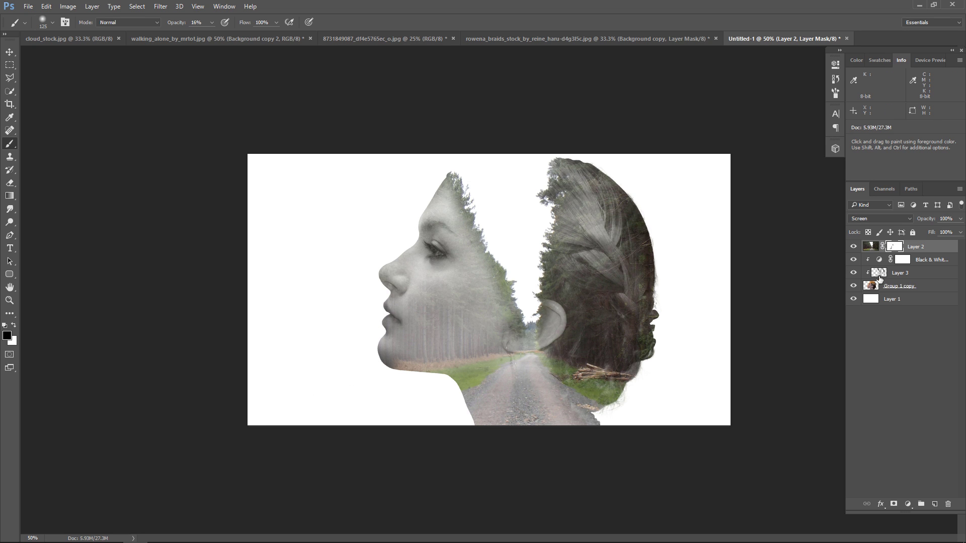
pyautogui.click(879, 278)
pyautogui.press('e')
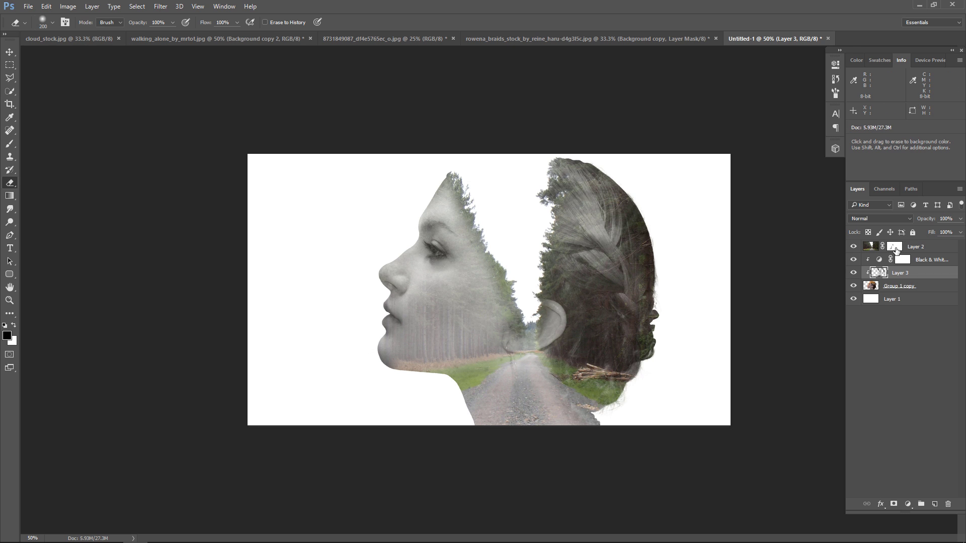
pyautogui.click(895, 248)
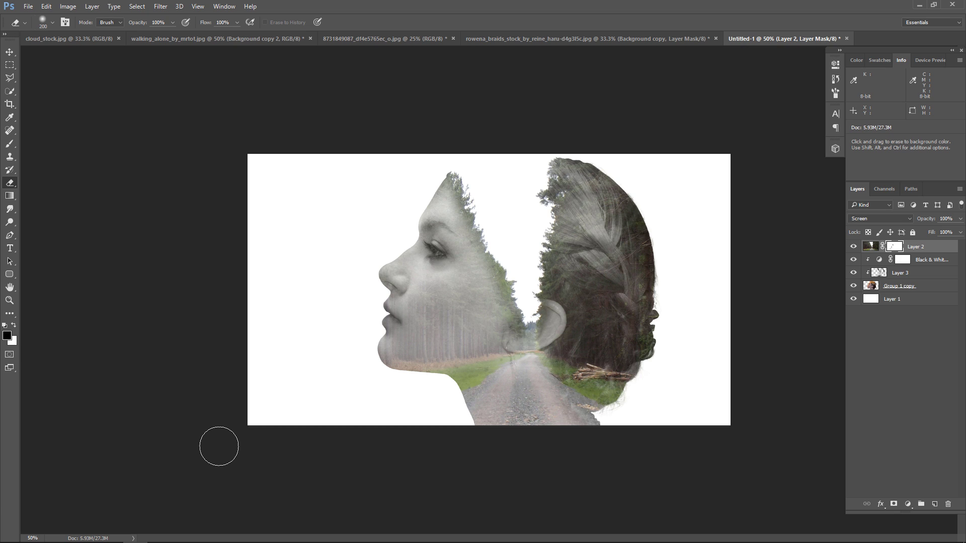
pyautogui.click(9, 144)
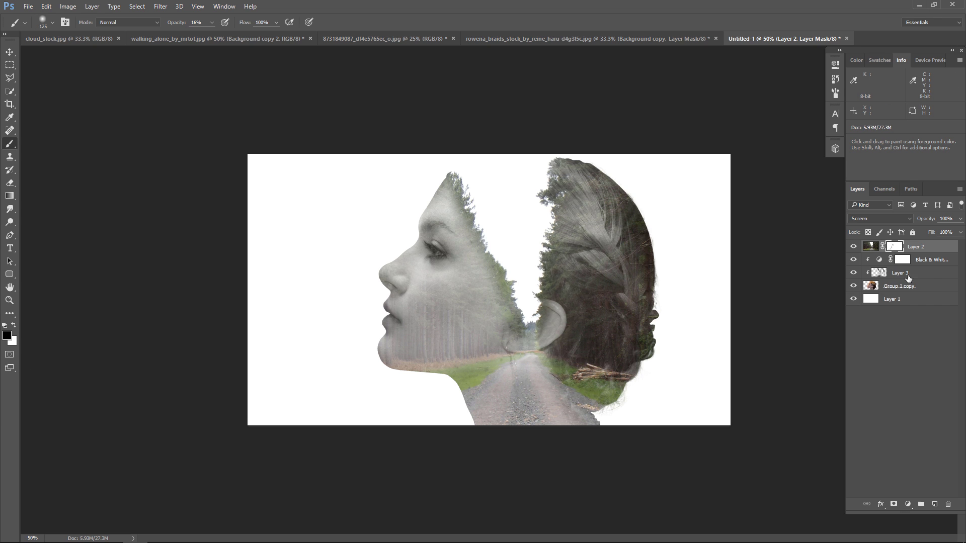
pyautogui.hotkey('ctrl', '2')
pyautogui.hotkey('ctrl', '+')
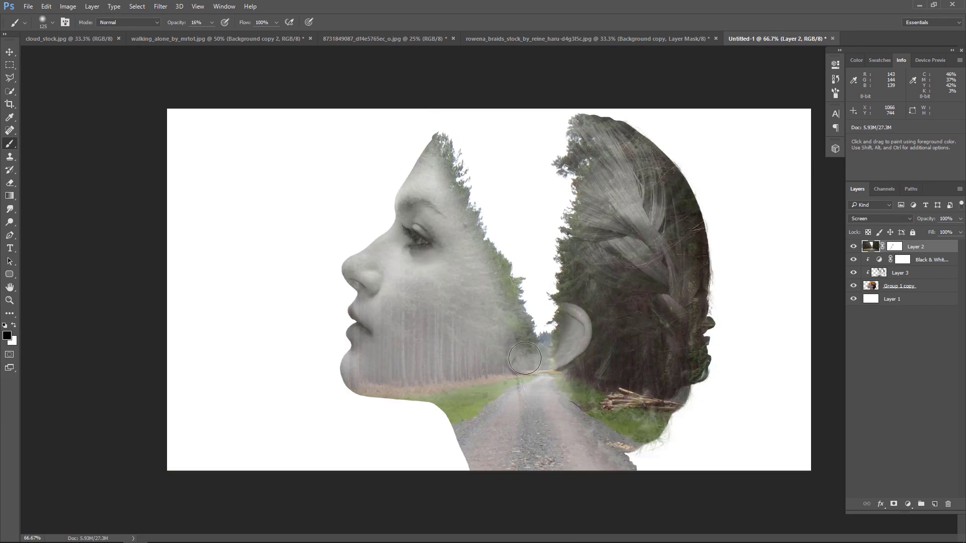
pyautogui.click(938, 262)
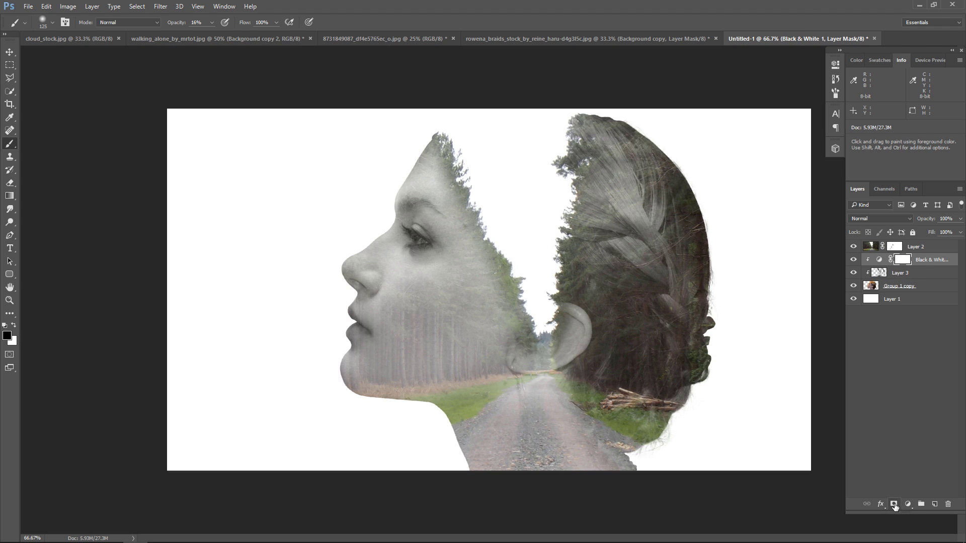
# - Add a darkening Curves 1 adjustment with an inverted mask, clipped to the layer below
pyautogui.click(907, 504)
pyautogui.click(905, 343)
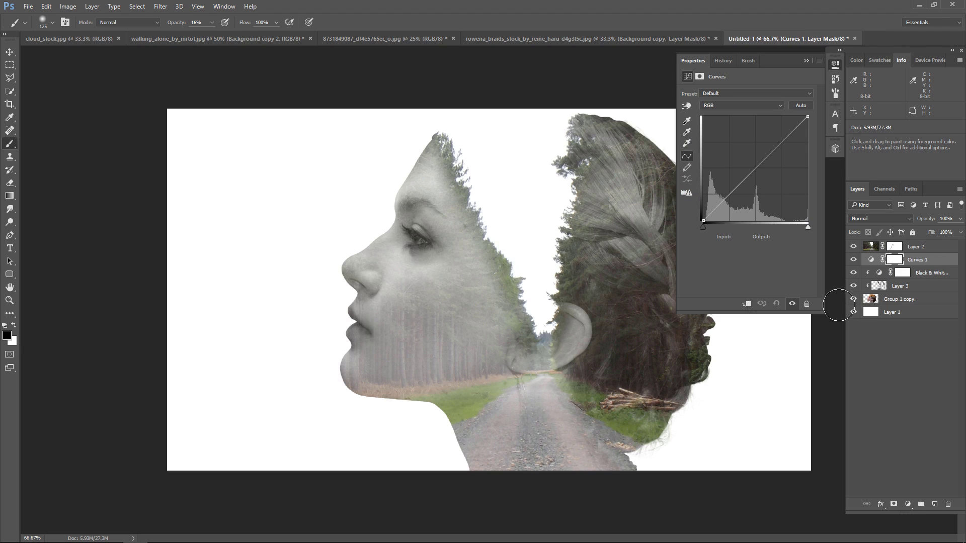
pyautogui.moveTo(772, 152); pyautogui.dragTo(776, 178)
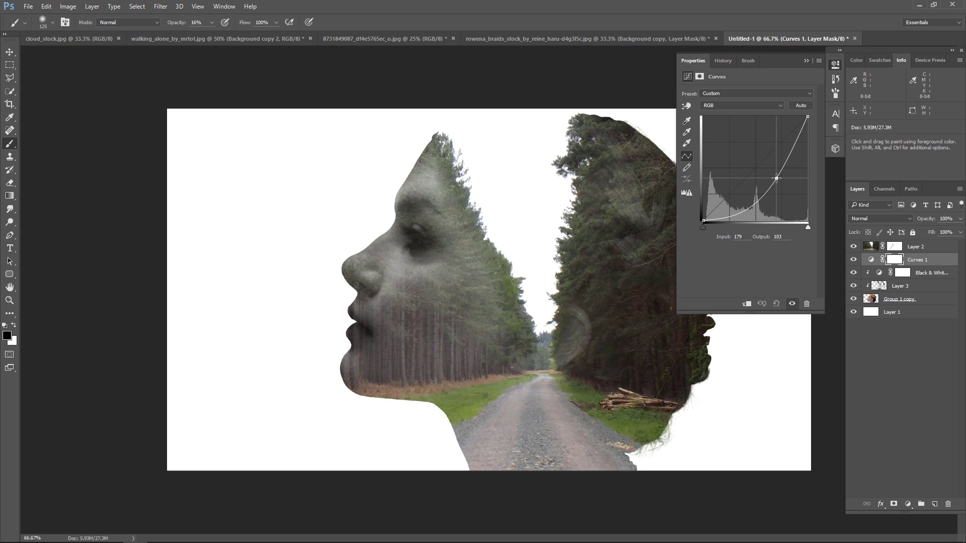
pyautogui.click(804, 61)
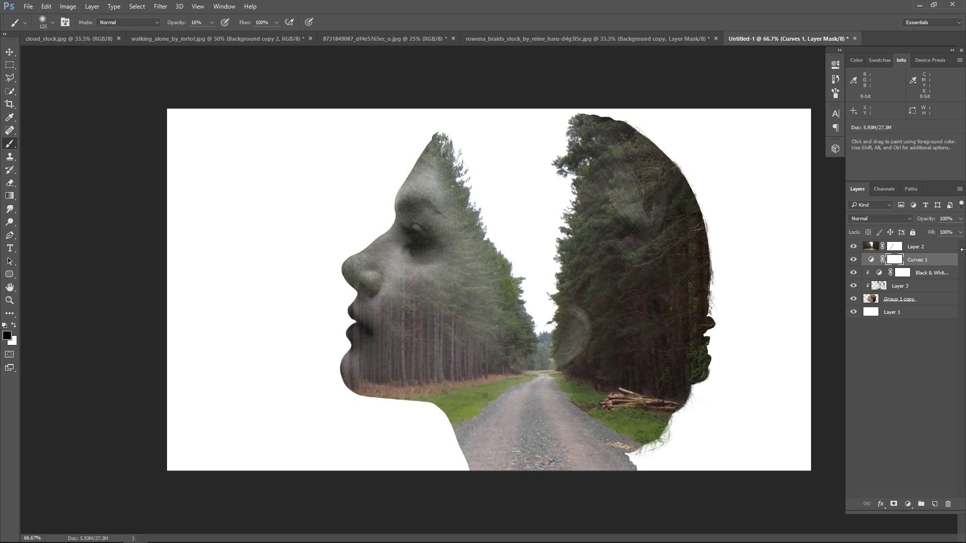
pyautogui.doubleClick(898, 260)
pyautogui.click(786, 201)
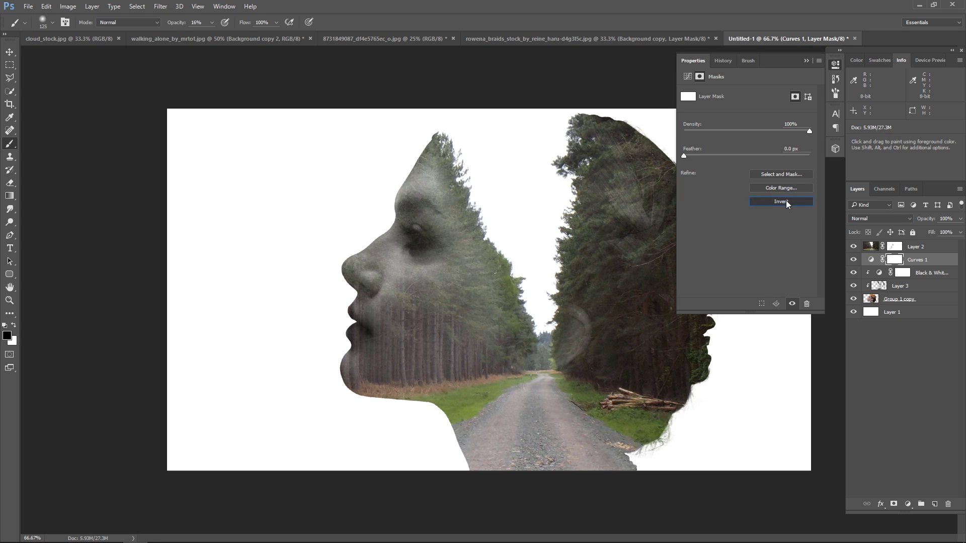
pyautogui.click(806, 61)
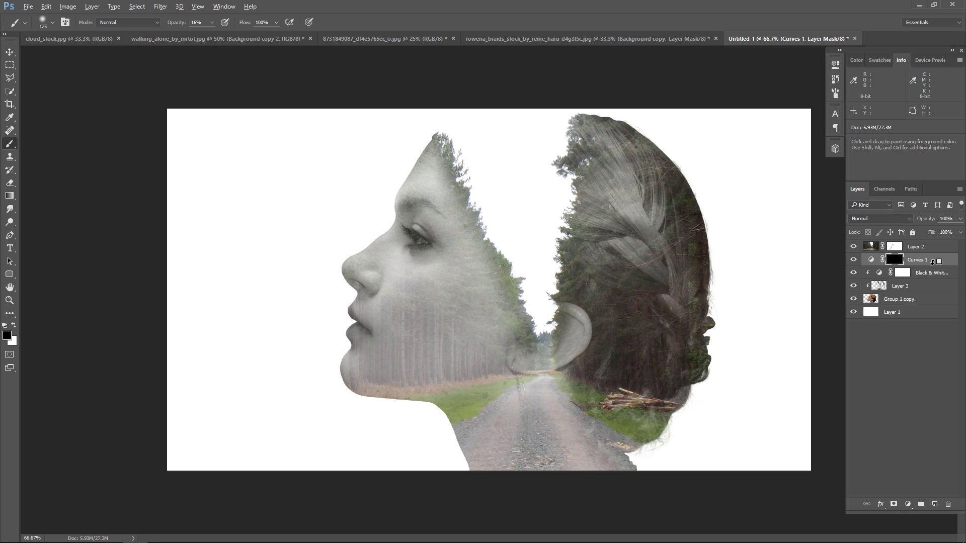
pyautogui.keyDown('alt'); pyautogui.click(933, 262); pyautogui.keyUp('alt')
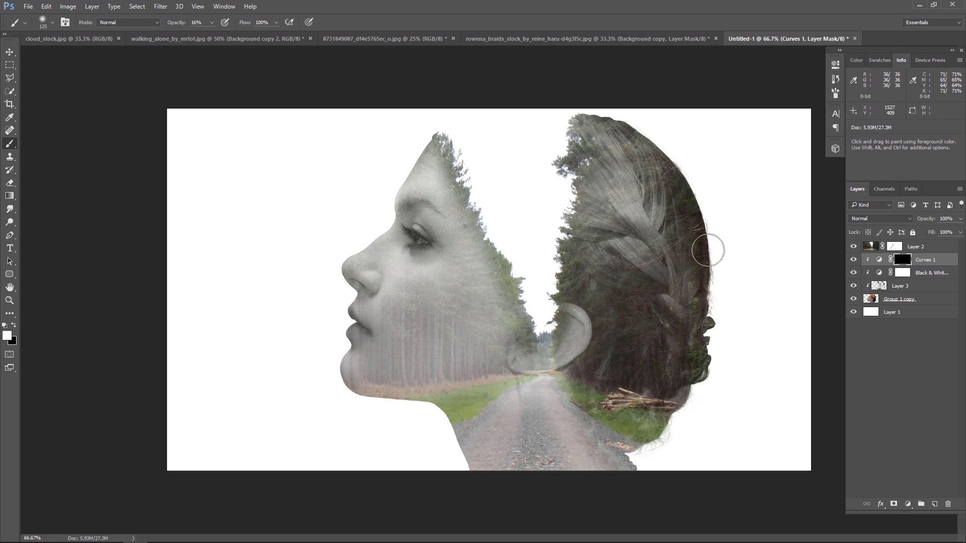
# - Paint the Curves mask with a large 11% brush over hair, forehead, jaw and nearby trees
pyautogui.press(']')
pyautogui.press(']')
pyautogui.press(']')
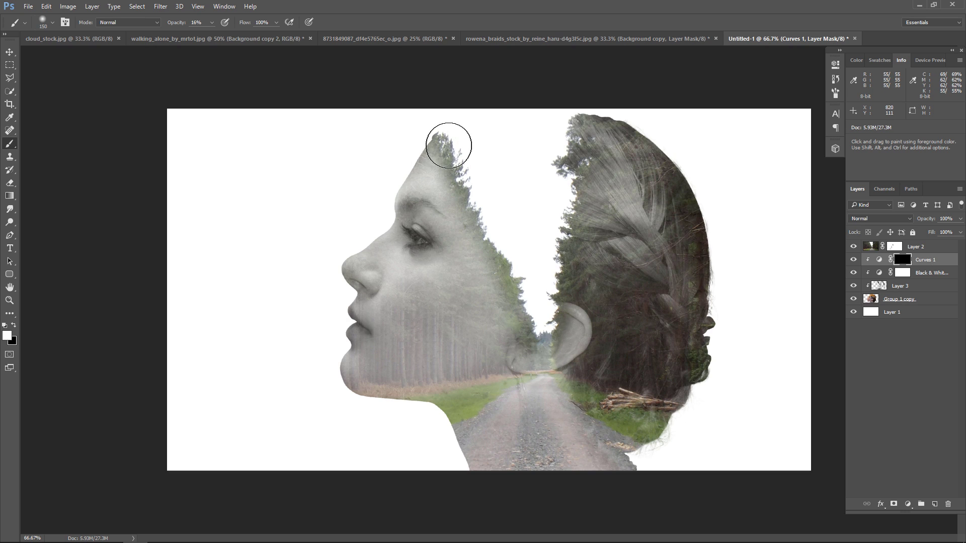
pyautogui.click(211, 23)
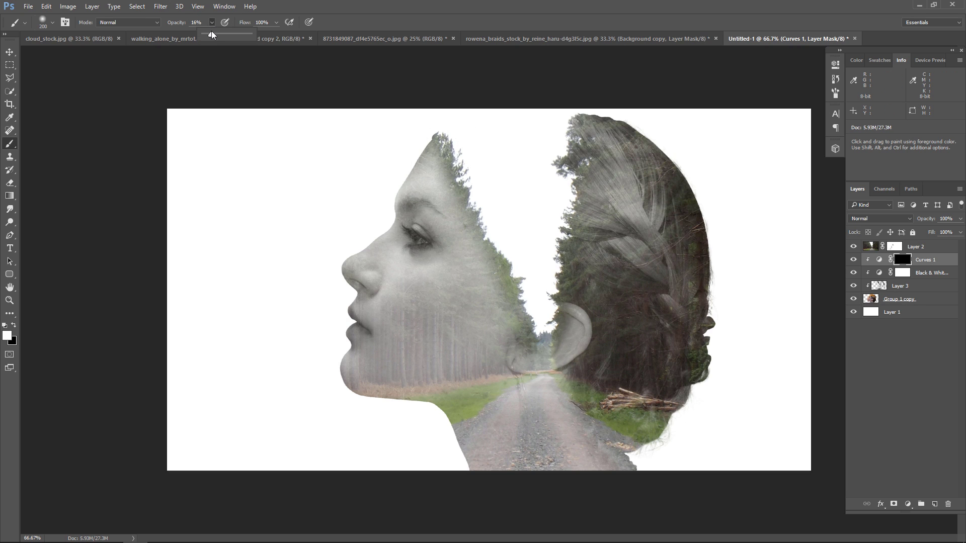
pyautogui.press(']')
pyautogui.press(']')
pyautogui.moveTo(449, 151); pyautogui.dragTo(473, 173)
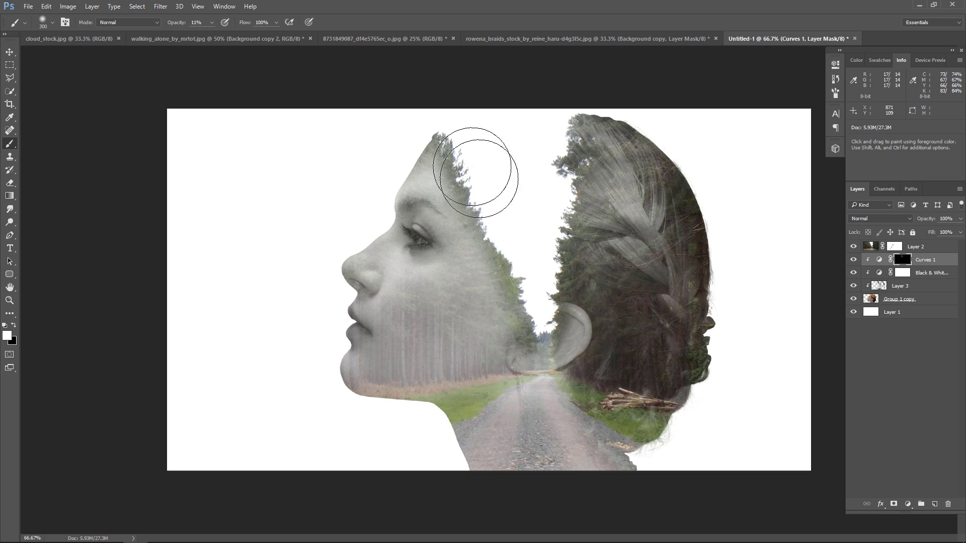
pyautogui.moveTo(640, 167); pyautogui.dragTo(596, 229)
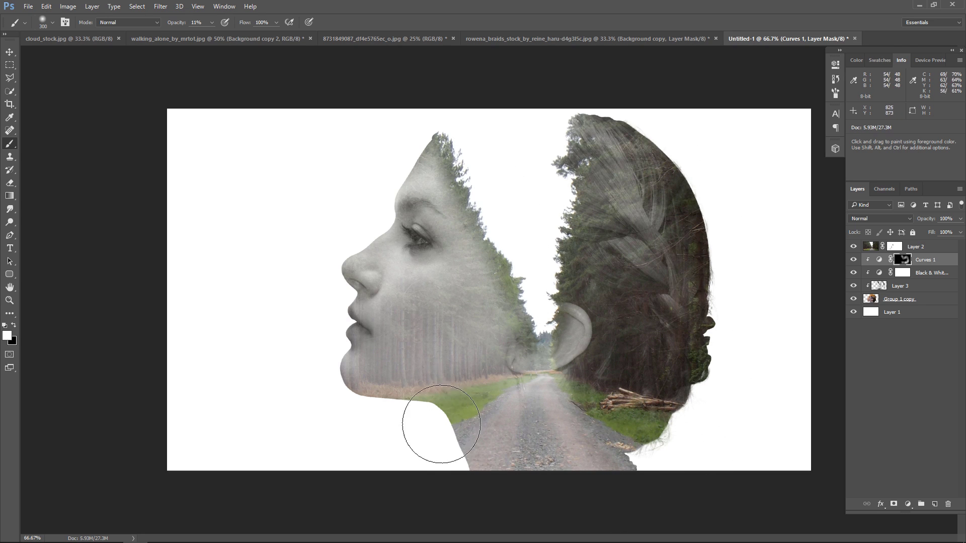
pyautogui.moveTo(421, 409); pyautogui.dragTo(475, 415)
pyautogui.moveTo(598, 239); pyautogui.dragTo(568, 164)
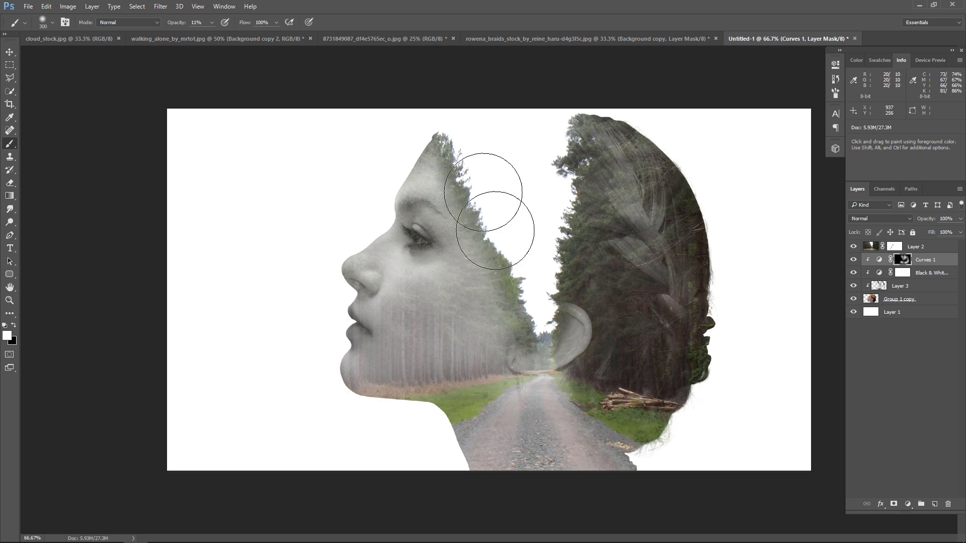
pyautogui.moveTo(497, 227); pyautogui.dragTo(498, 297)
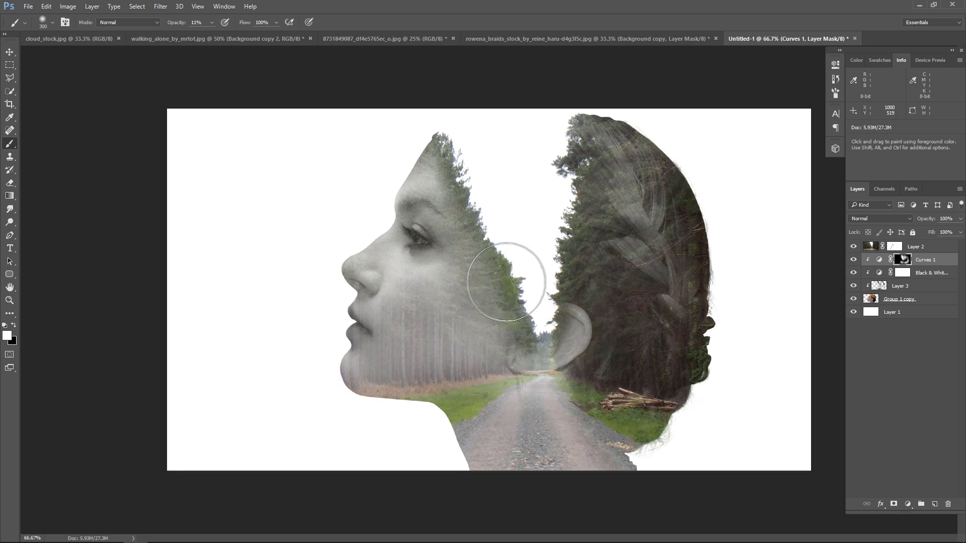
pyautogui.moveTo(354, 197); pyautogui.dragTo(357, 210)
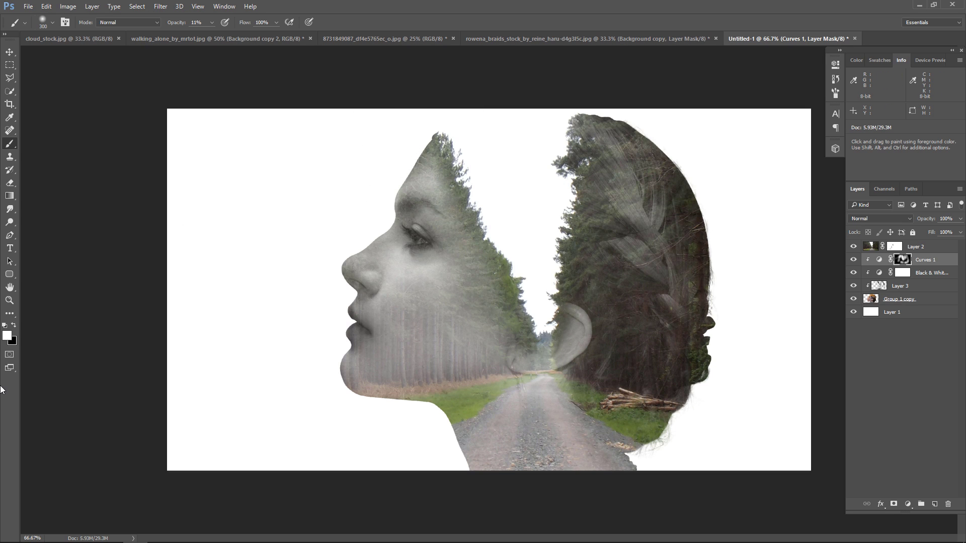
pyautogui.press('v')
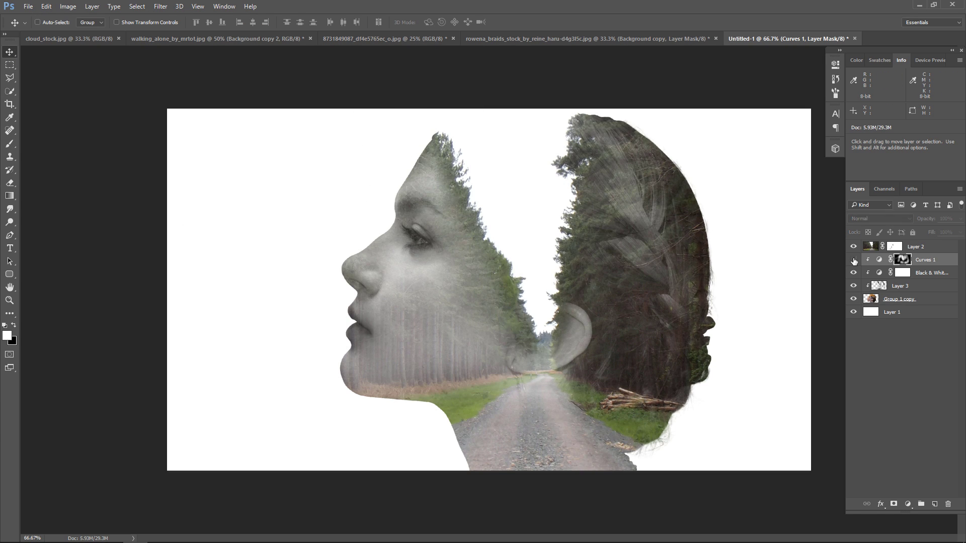
# - Compare with Black & White hidden, then paint black on Layer 3 to fade the ghostly ear
pyautogui.click(9, 143)
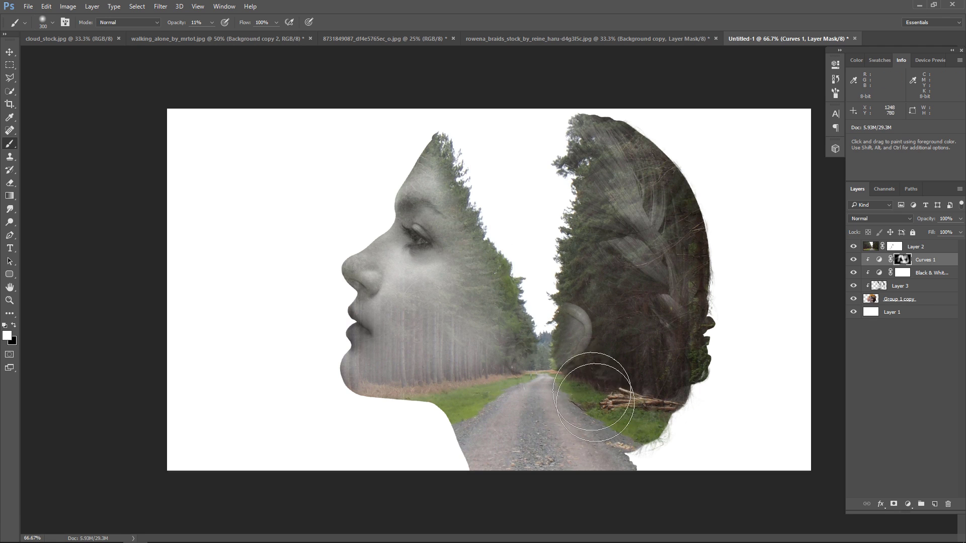
pyautogui.click(902, 274)
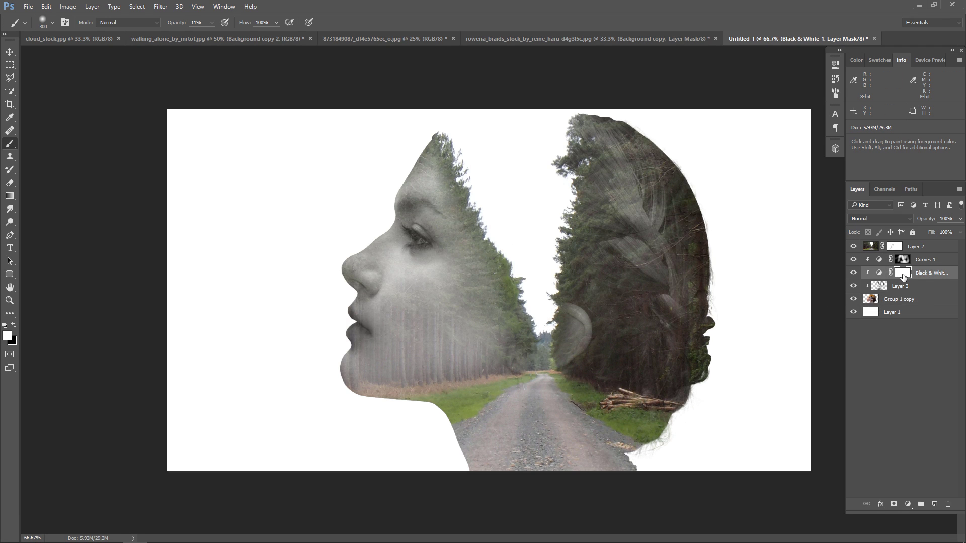
pyautogui.click(853, 273)
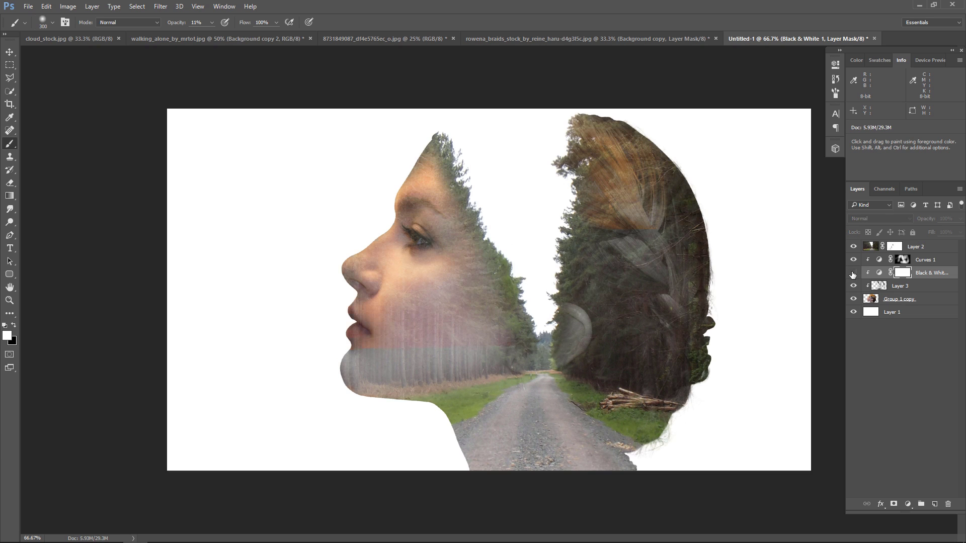
pyautogui.click(921, 288)
pyautogui.press('x')
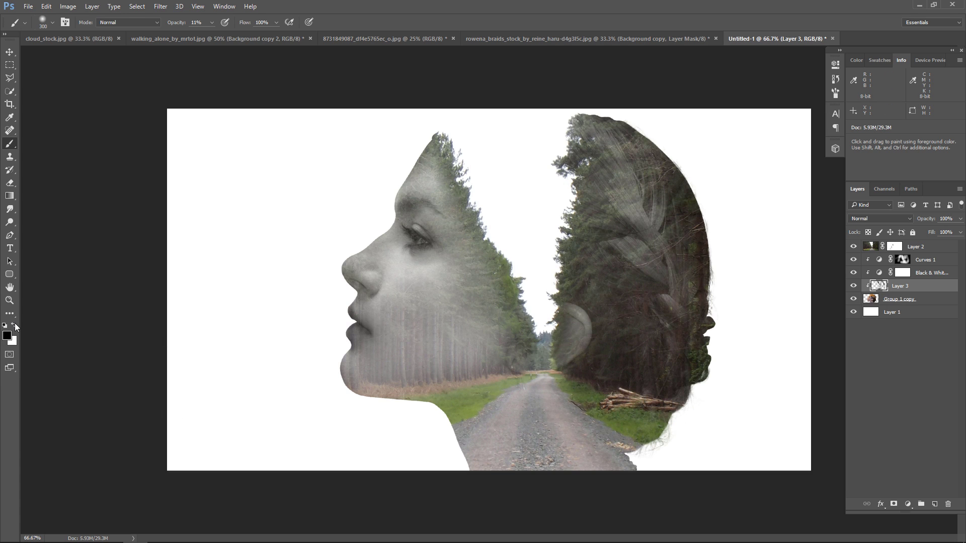
pyautogui.click(15, 326)
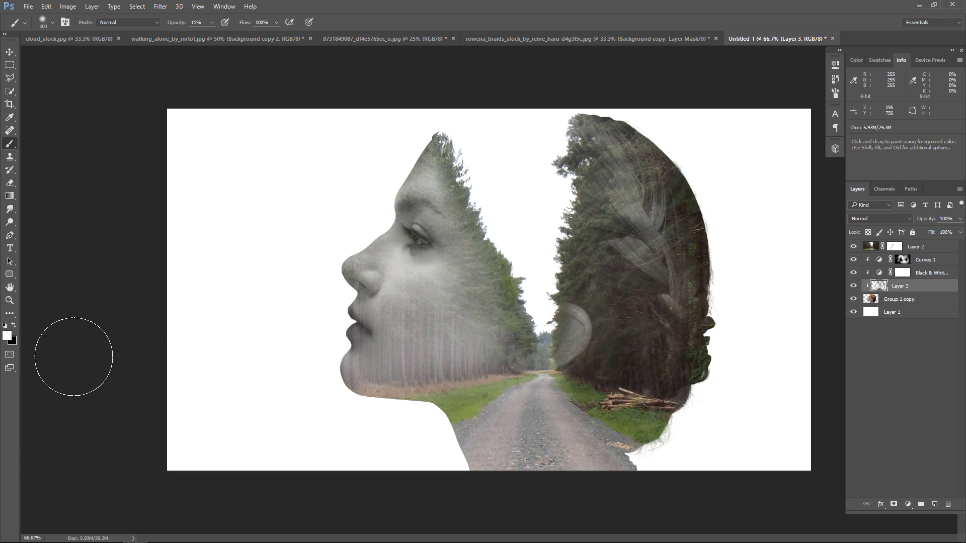
pyautogui.click(14, 326)
pyautogui.moveTo(577, 345); pyautogui.dragTo(594, 353)
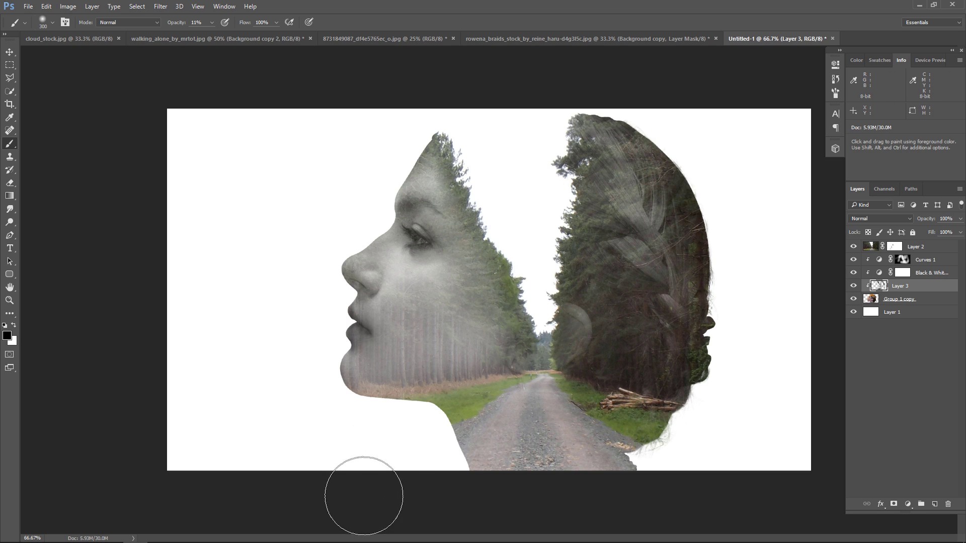
pyautogui.click(9, 52)
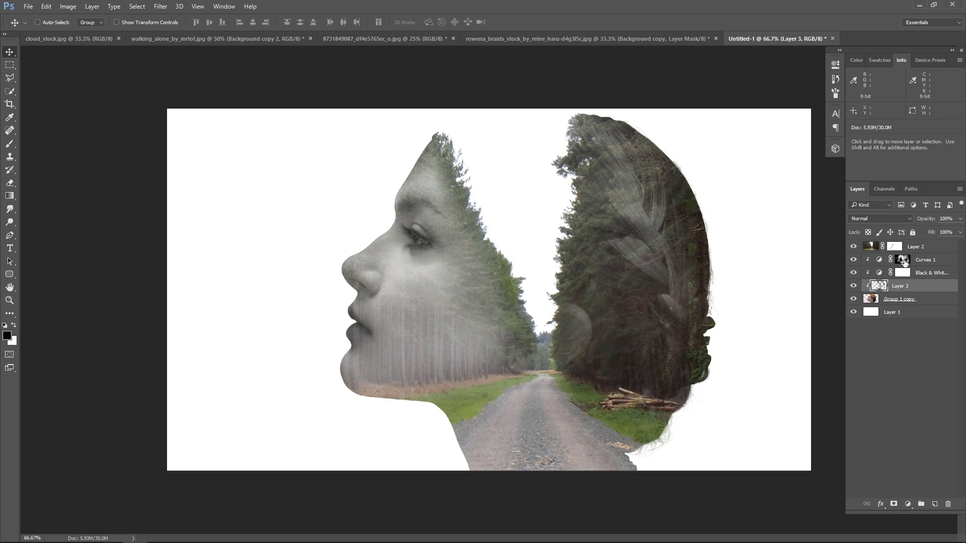
# - Paint white on the Curves 1 mask to deepen the treetops along the top
pyautogui.click(904, 259)
pyautogui.press('x')
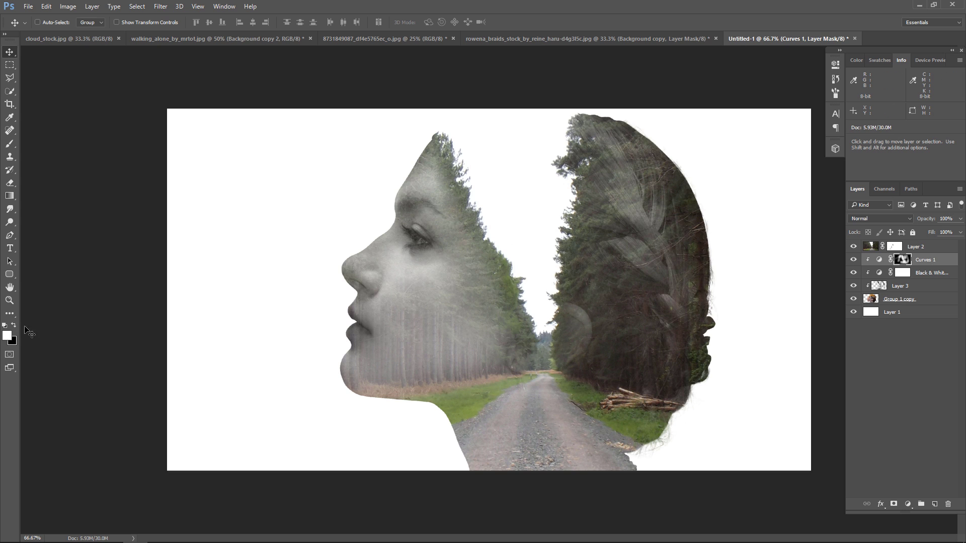
pyautogui.click(10, 143)
pyautogui.moveTo(551, 143)
pyautogui.mouseDown()
pyautogui.moveTo(565, 130)
pyautogui.moveTo(582, 141)
pyautogui.moveTo(574, 167)
pyautogui.mouseUp()
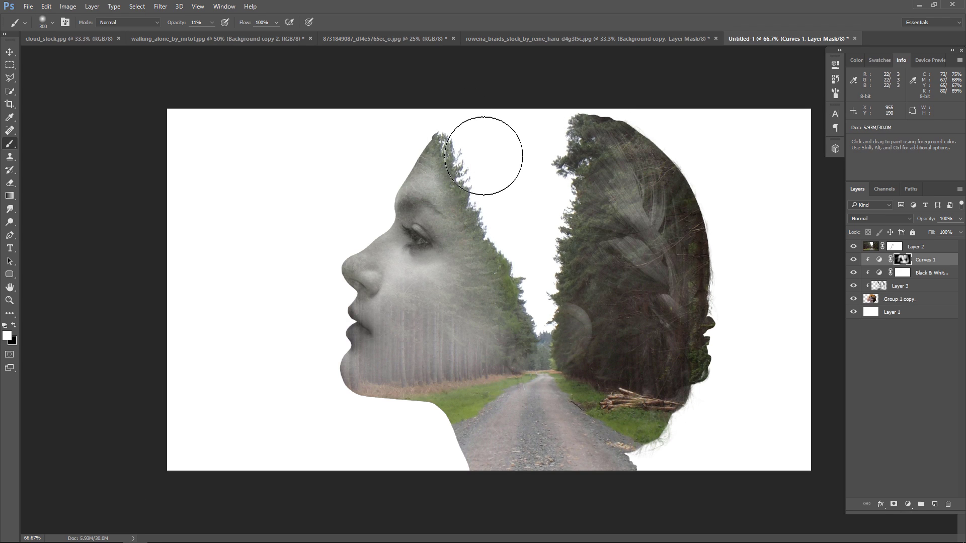
pyautogui.click(10, 52)
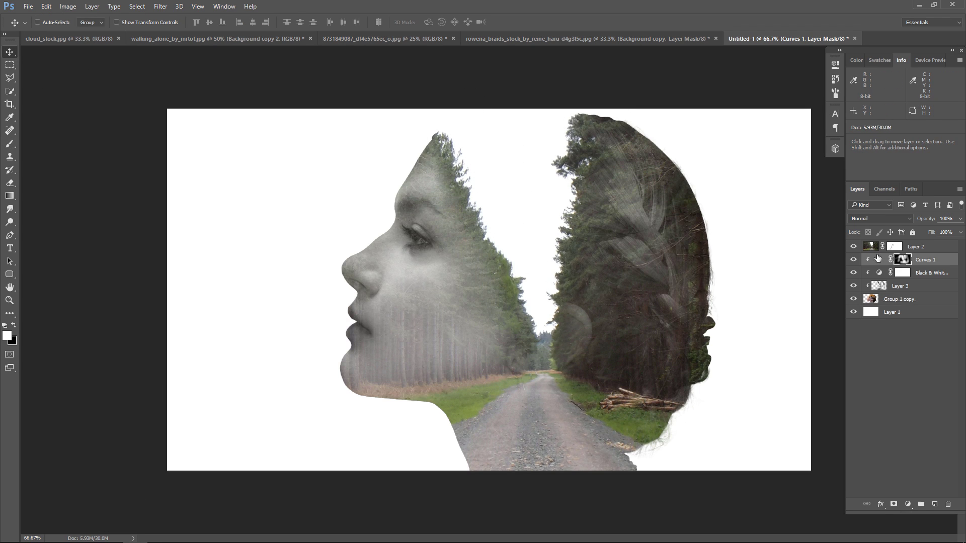
pyautogui.click(887, 253)
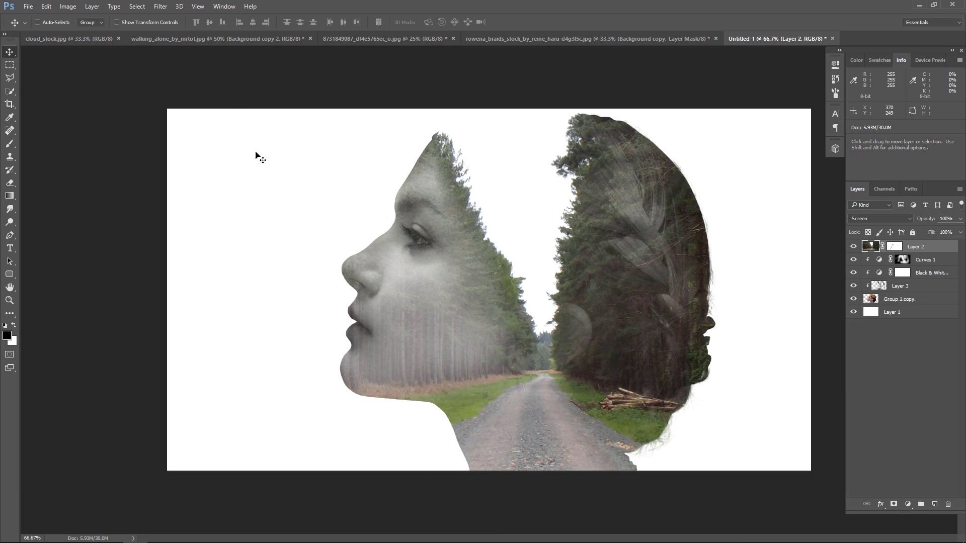
# - Bring the cut-out walking man into the portrait composite as Background copy 2
pyautogui.click(259, 39)
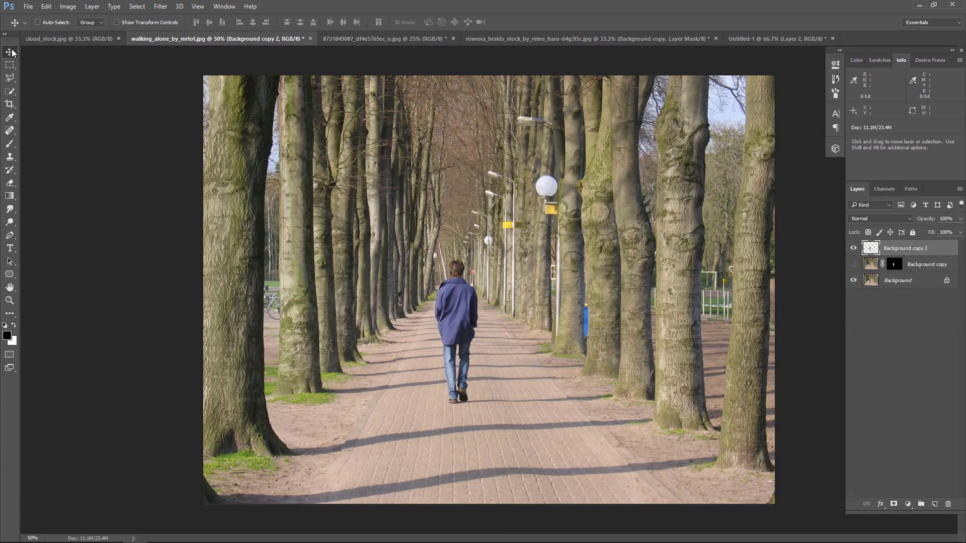
pyautogui.click(854, 280)
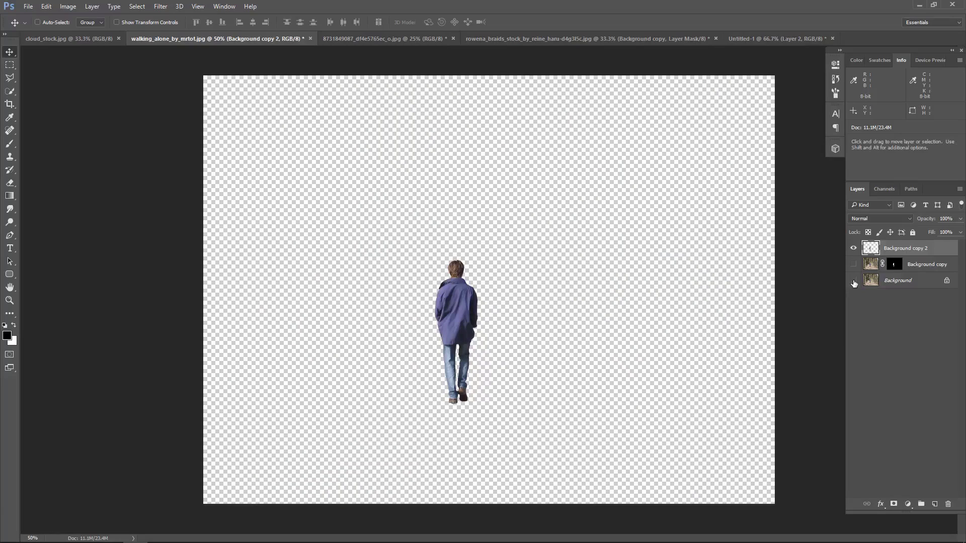
pyautogui.click(854, 280)
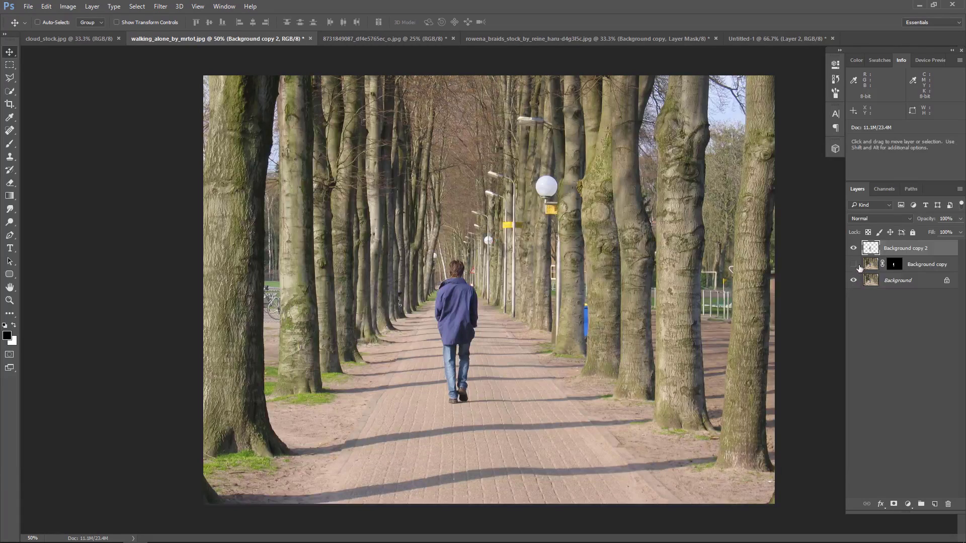
pyautogui.moveTo(470, 264); pyautogui.dragTo(753, 44)
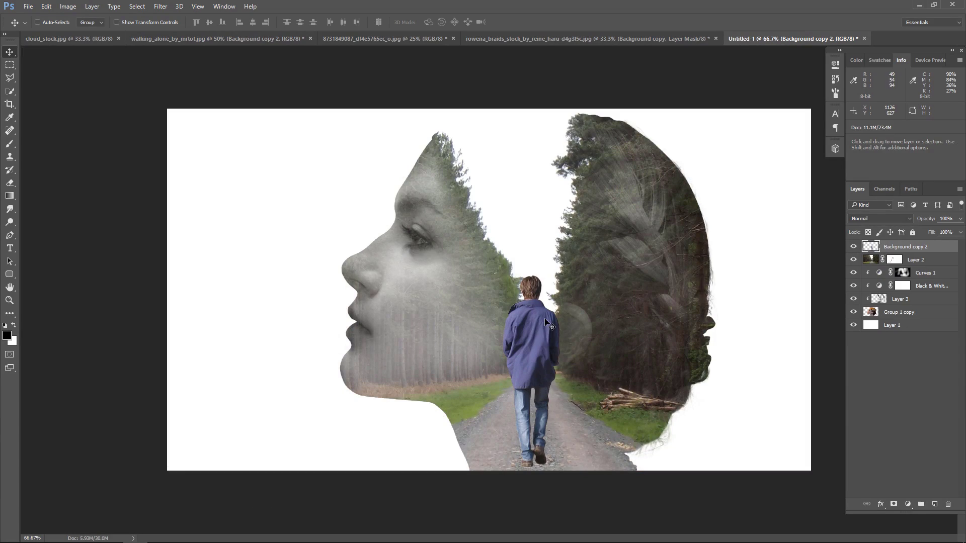
pyautogui.moveTo(753, 44)
pyautogui.mouseDown()
pyautogui.moveTo(534, 329)
pyautogui.moveTo(529, 324)
pyautogui.mouseUp()
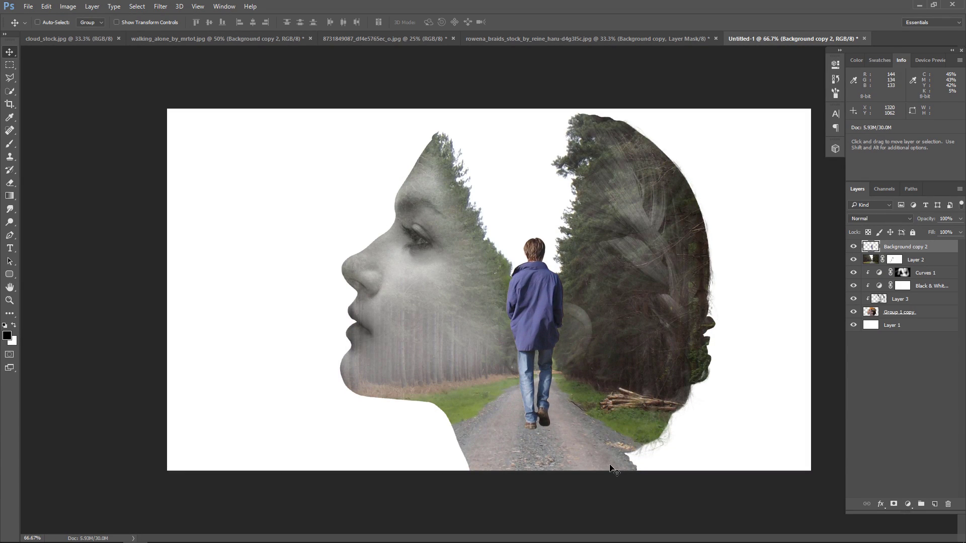
# - Scale the walking man to about 71% and set him down on the forest path
pyautogui.hotkey('ctrl', 't')
pyautogui.moveTo(563, 239); pyautogui.dragTo(556, 262)
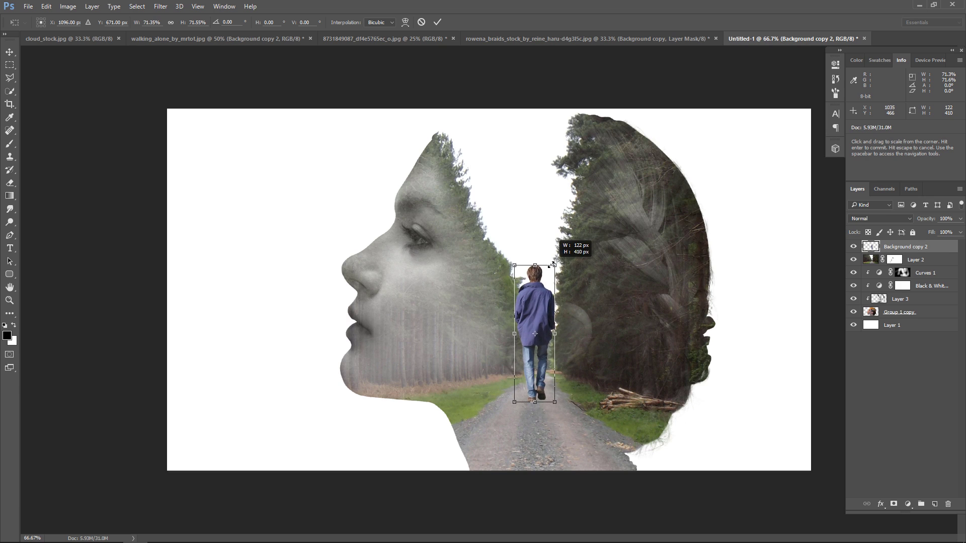
pyautogui.moveTo(555, 262); pyautogui.dragTo(555, 266)
pyautogui.moveTo(535, 319); pyautogui.dragTo(539, 341)
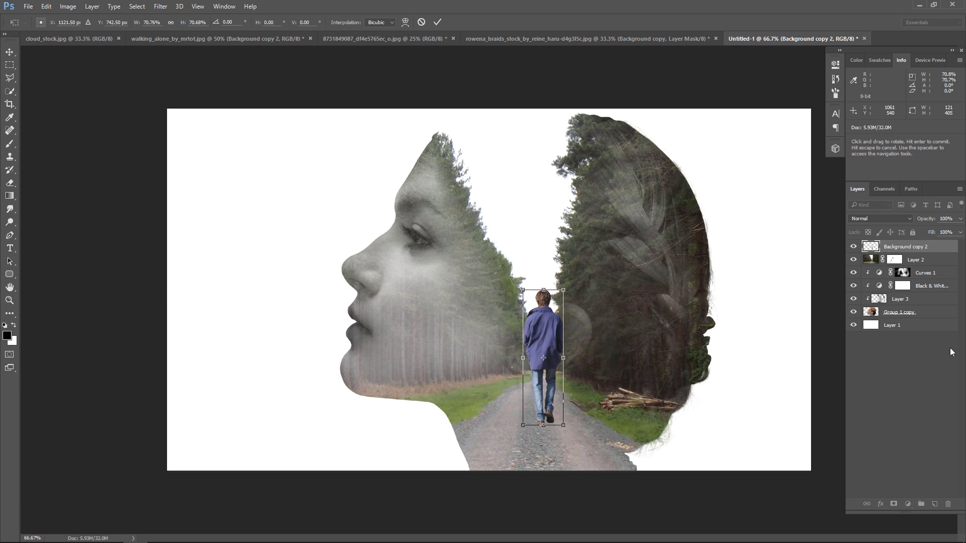
pyautogui.press('Return')
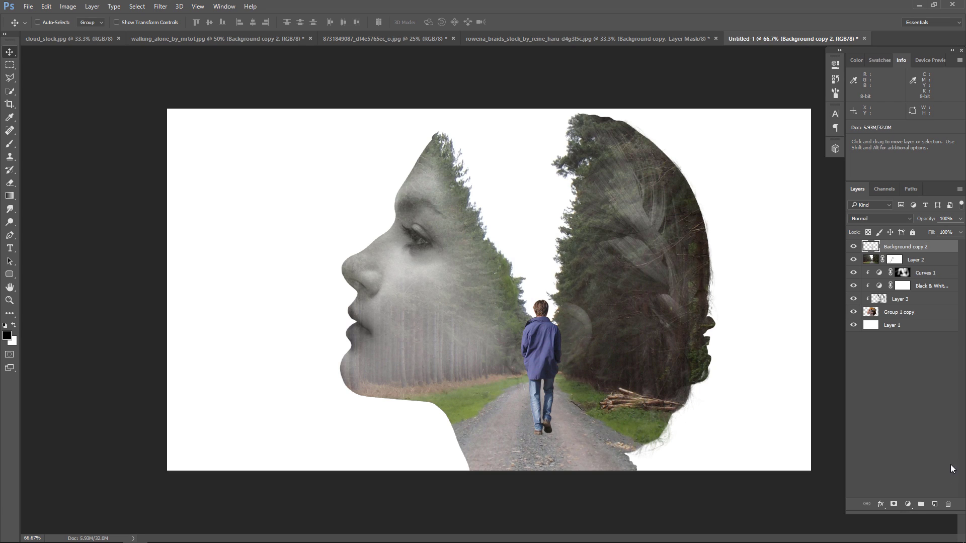
# - Add a Hue/Saturation layer clipped to the man: Hue -7, Saturation -46, Lightness -26
pyautogui.click(908, 504)
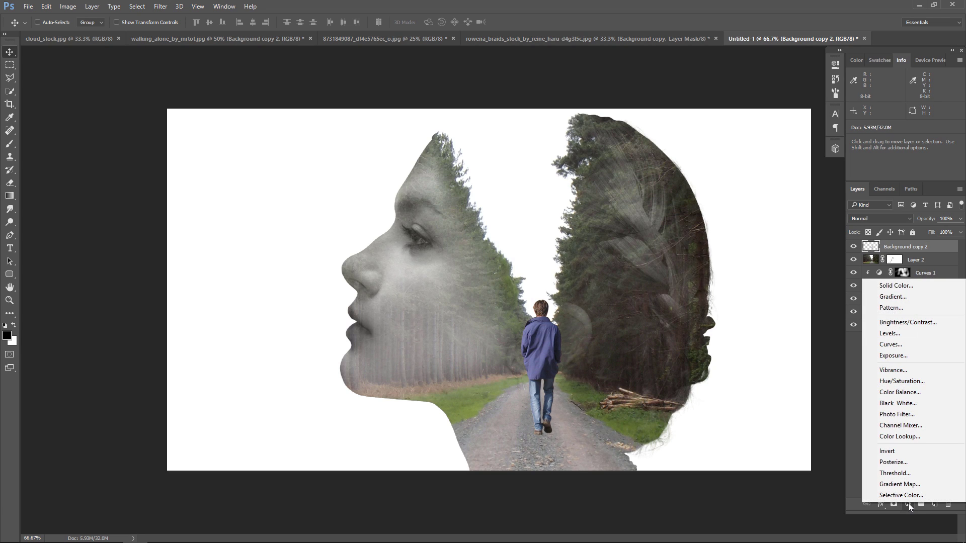
pyautogui.click(918, 381)
pyautogui.click(745, 305)
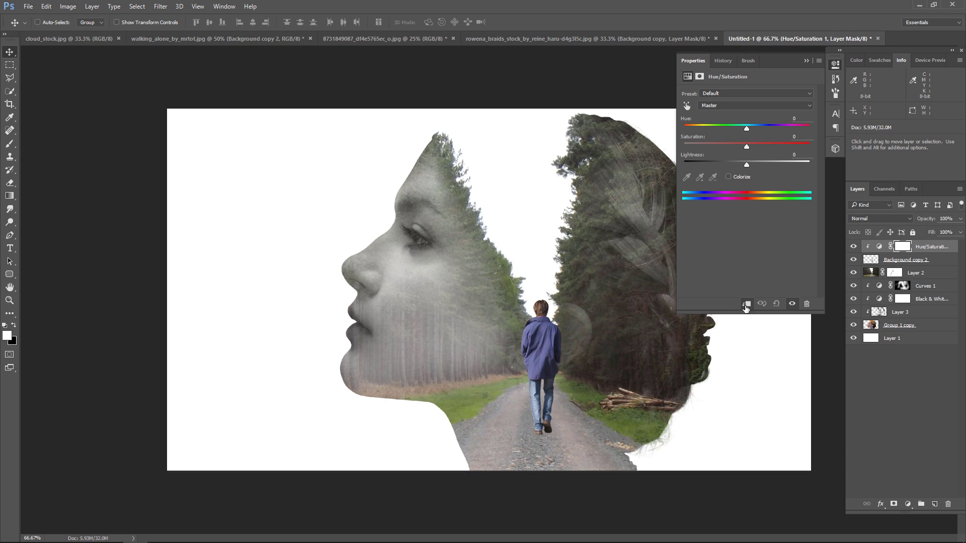
pyautogui.moveTo(746, 147); pyautogui.dragTo(724, 147)
pyautogui.moveTo(747, 165); pyautogui.dragTo(740, 163)
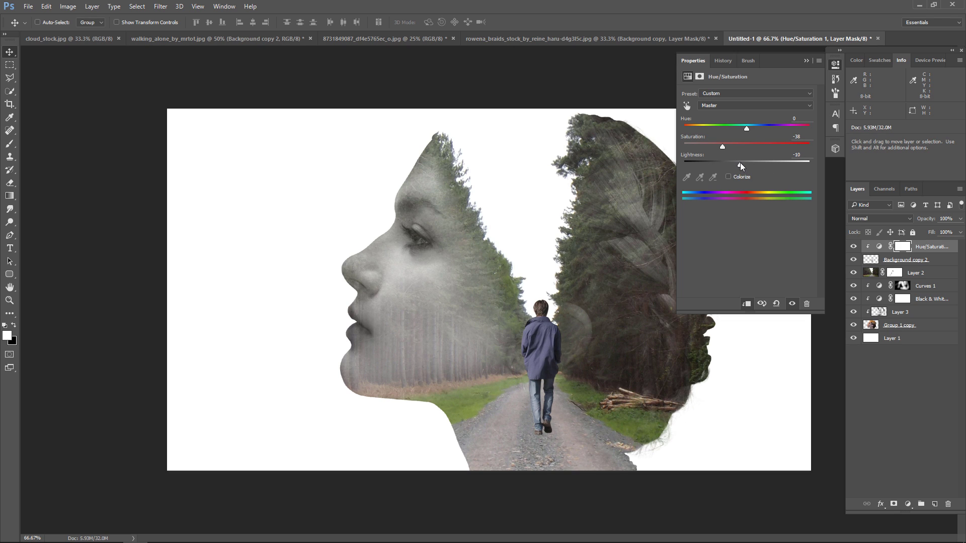
pyautogui.moveTo(746, 129); pyautogui.dragTo(750, 132)
pyautogui.moveTo(740, 165); pyautogui.dragTo(734, 165)
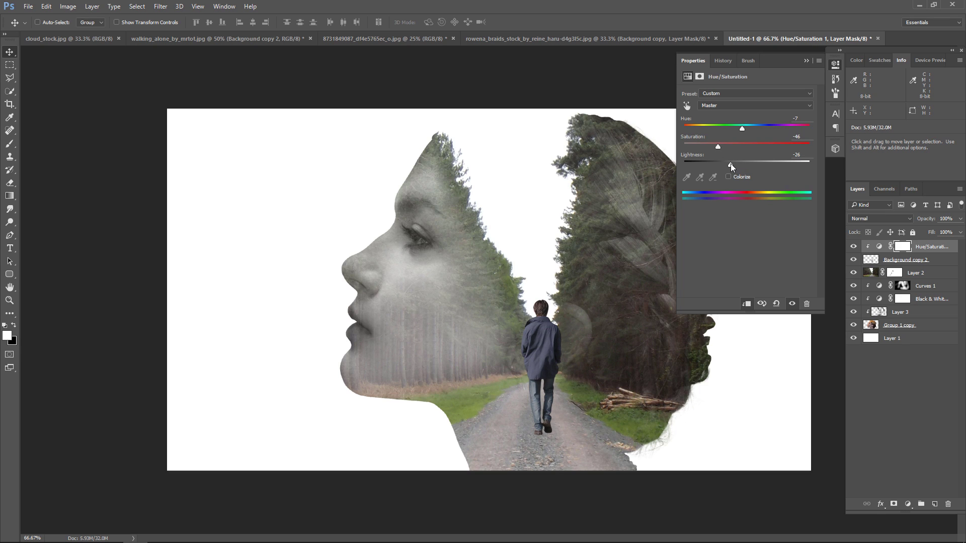
pyautogui.click(806, 61)
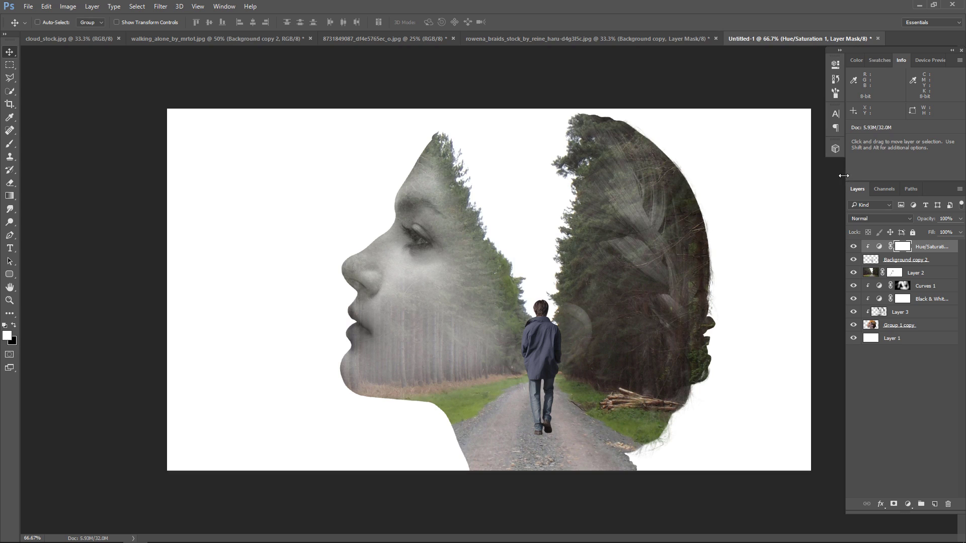
pyautogui.click(854, 247)
# - Add a Levels adjustment clipped to the man with midtones raised to 1.33
pyautogui.click(908, 505)
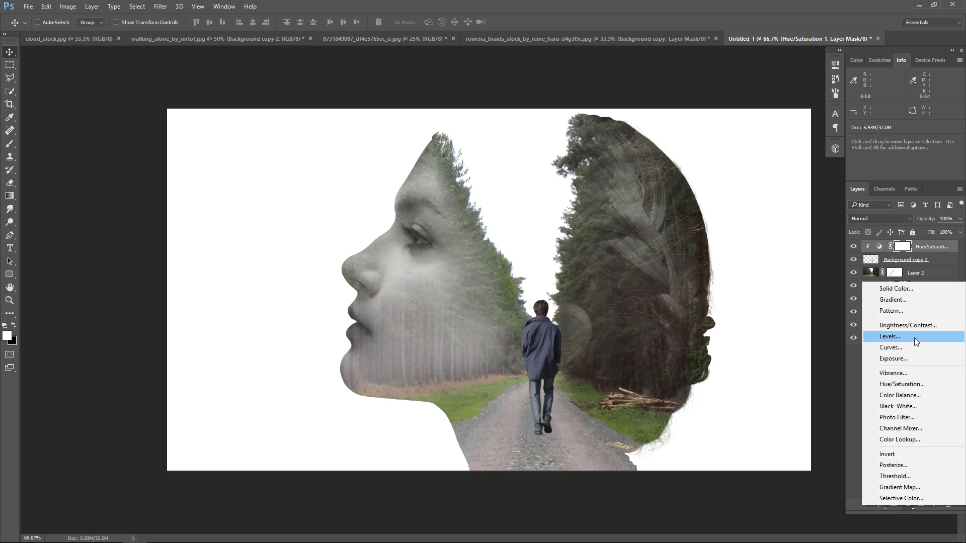
pyautogui.click(889, 337)
pyautogui.click(746, 304)
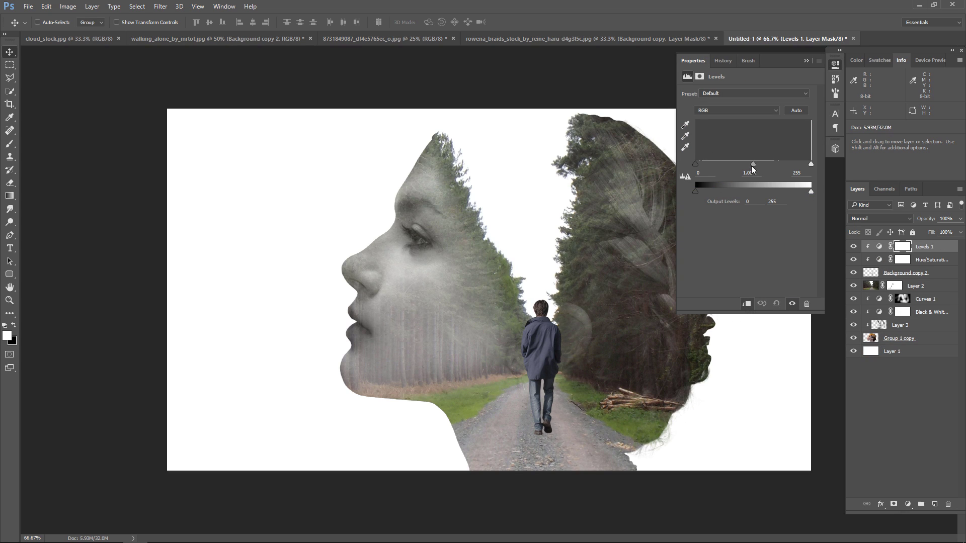
pyautogui.moveTo(753, 165); pyautogui.dragTo(741, 165)
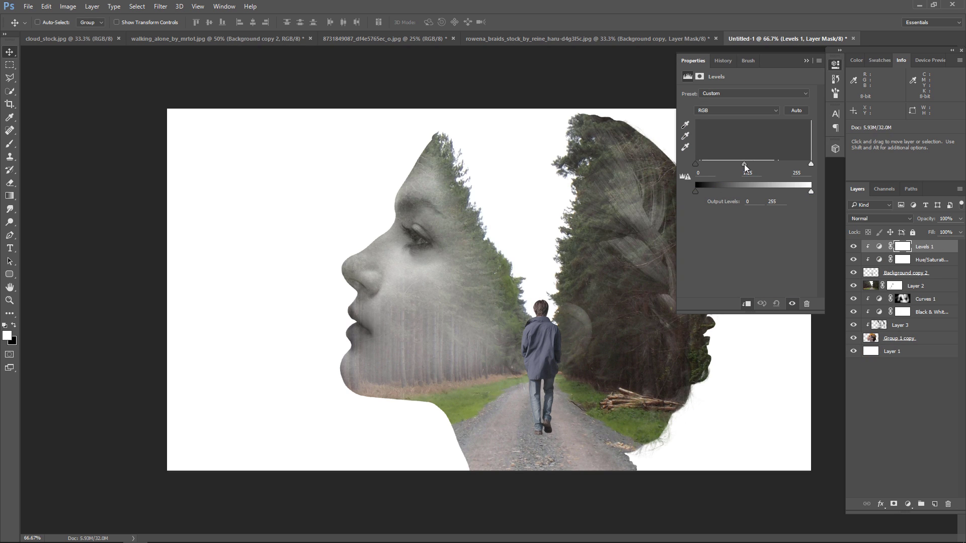
pyautogui.click(807, 61)
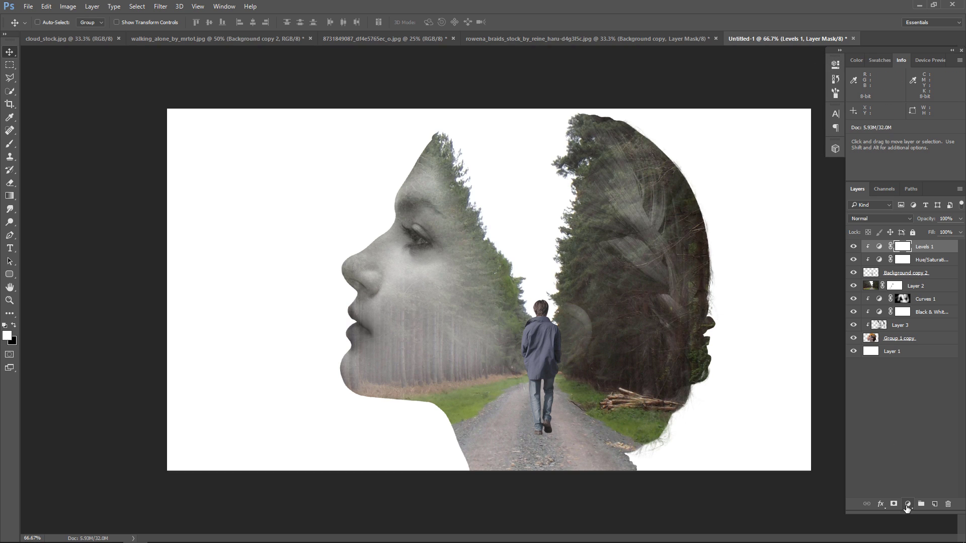
# - Add a Curves adjustment raising the black point and lowering the white point
pyautogui.click(907, 509)
pyautogui.click(918, 349)
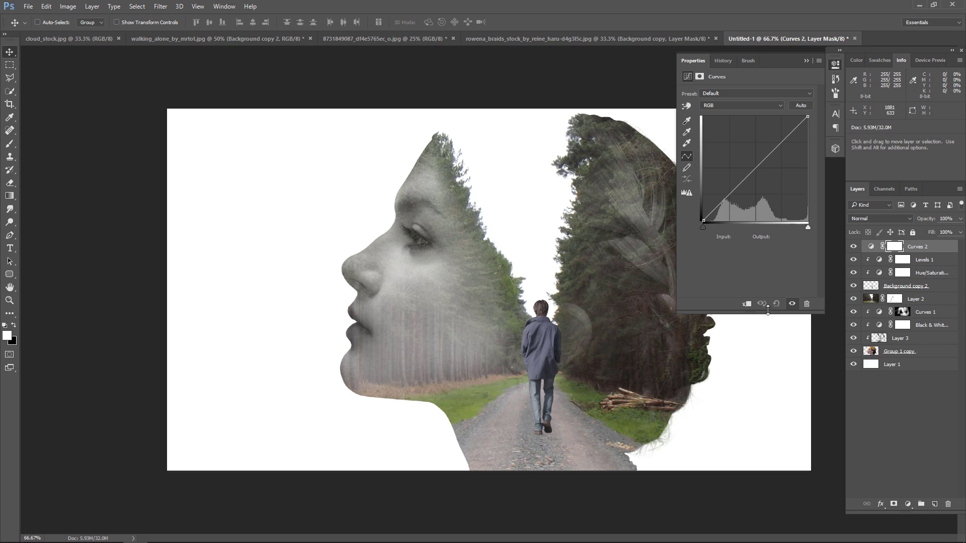
pyautogui.moveTo(754, 171); pyautogui.dragTo(753, 169)
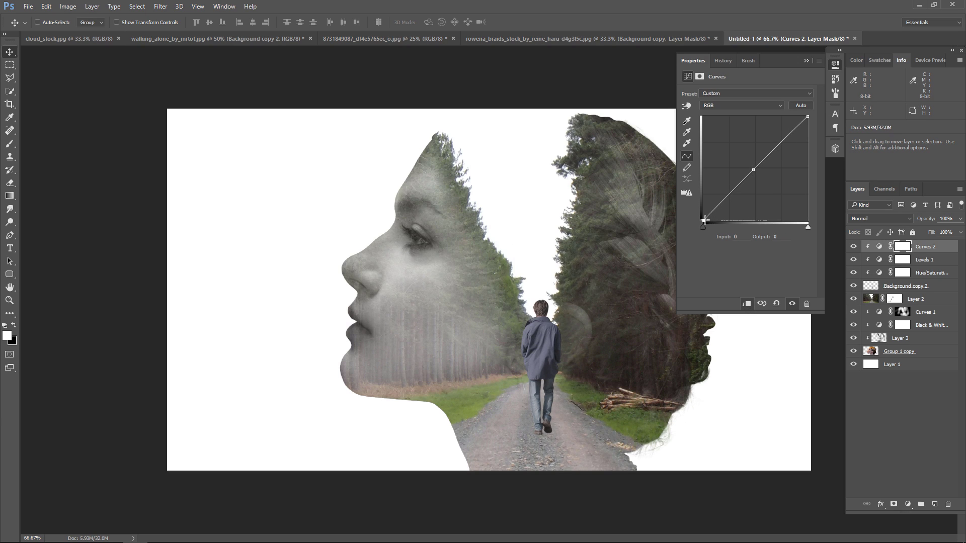
pyautogui.moveTo(704, 220); pyautogui.dragTo(702, 211)
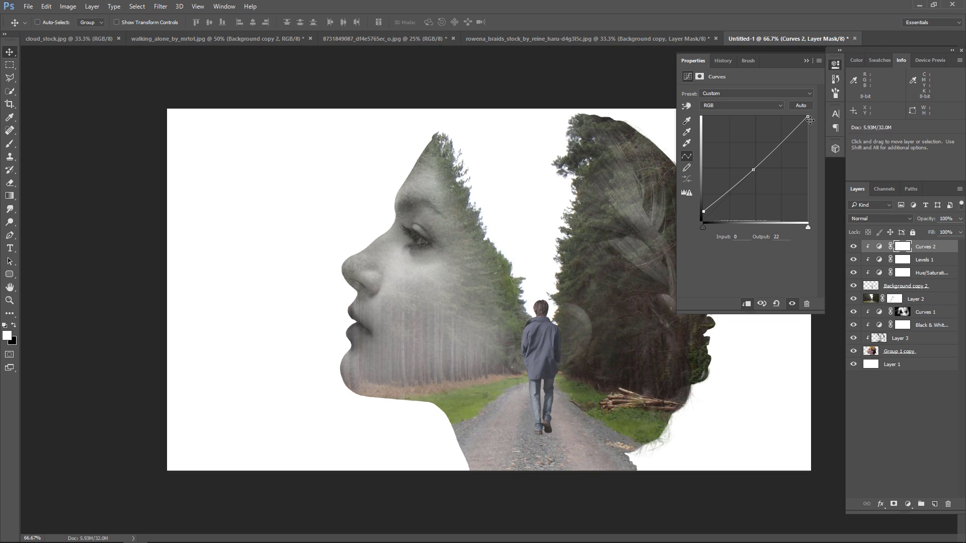
pyautogui.moveTo(806, 115); pyautogui.dragTo(812, 122)
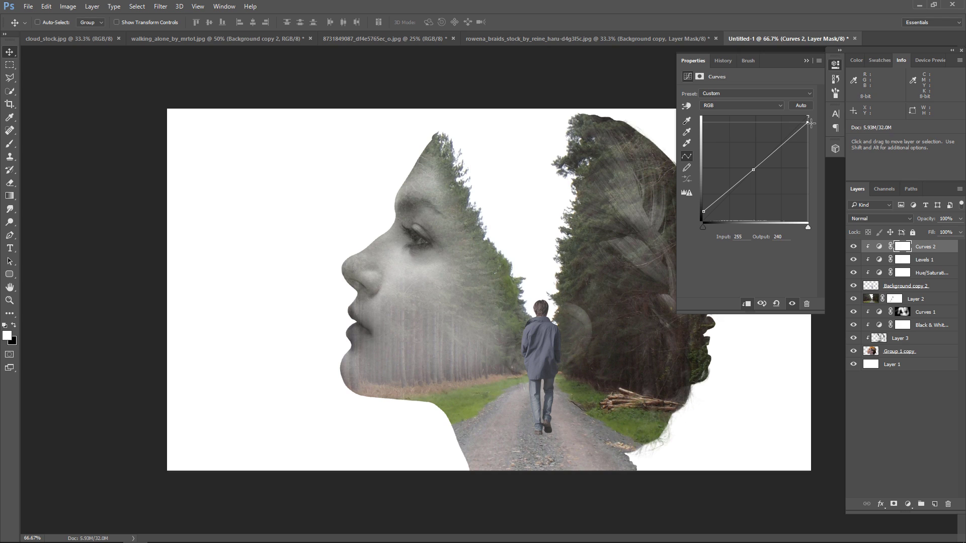
pyautogui.moveTo(756, 171); pyautogui.dragTo(757, 169)
pyautogui.moveTo(704, 214); pyautogui.dragTo(703, 218)
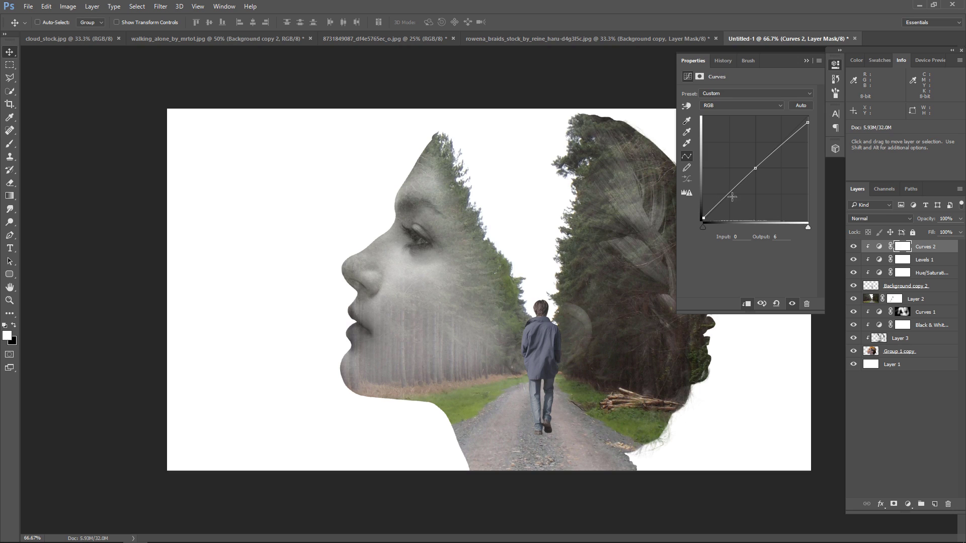
pyautogui.click(830, 64)
# - Set Curves 2 to 64% and Levels 1 to 76% opacity, comparing each on and off
pyautogui.click(957, 218)
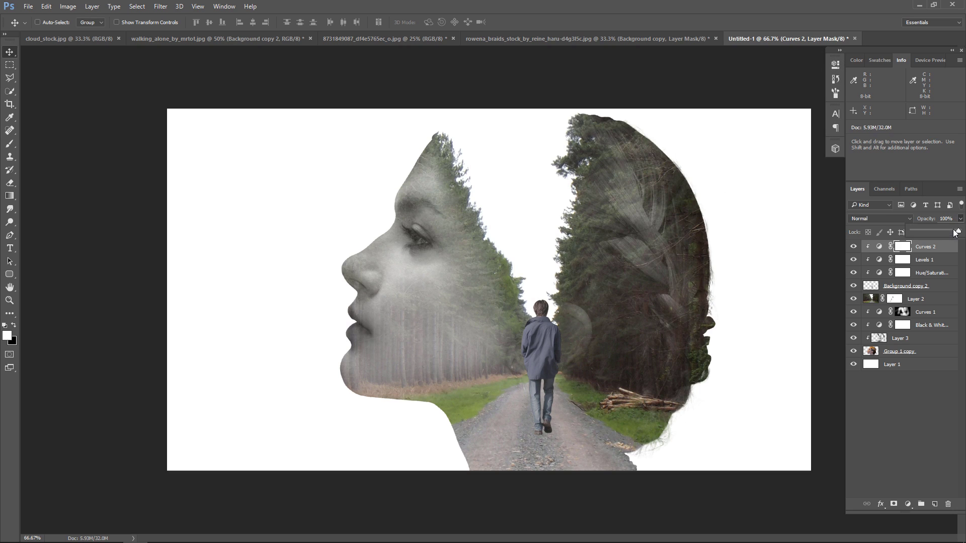
pyautogui.moveTo(942, 230); pyautogui.dragTo(940, 231)
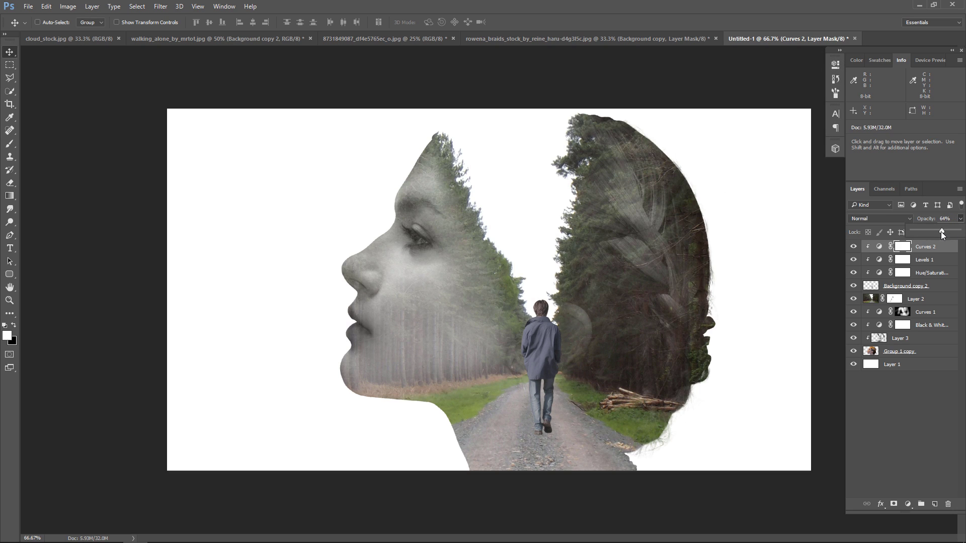
pyautogui.click(853, 246)
pyautogui.click(853, 259)
pyautogui.click(854, 259)
pyautogui.click(854, 259)
pyautogui.click(853, 260)
pyautogui.click(932, 261)
pyautogui.click(960, 219)
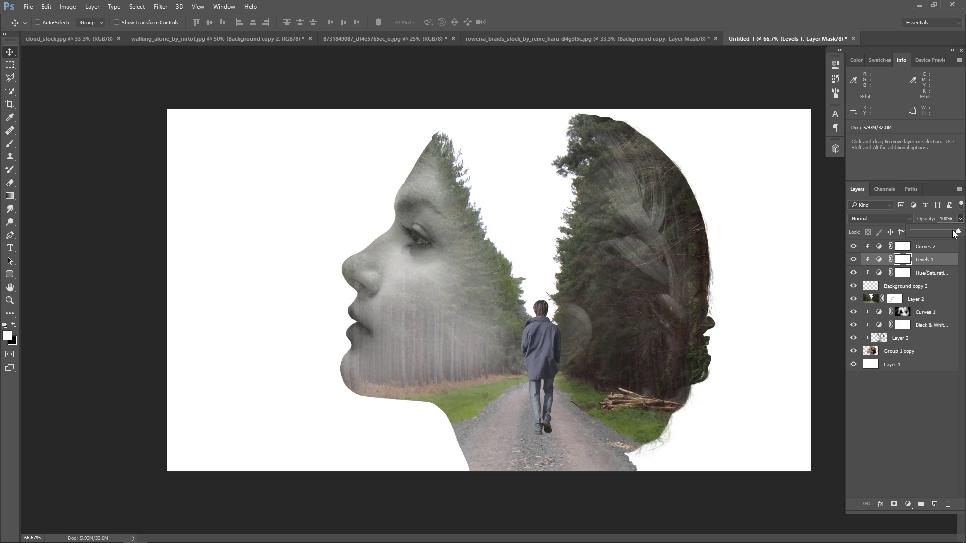
pyautogui.moveTo(941, 231); pyautogui.dragTo(948, 232)
pyautogui.click(853, 273)
pyautogui.click(853, 273)
# - Fill the man's outline with black on new Layer 4 beneath him
pyautogui.click(937, 291)
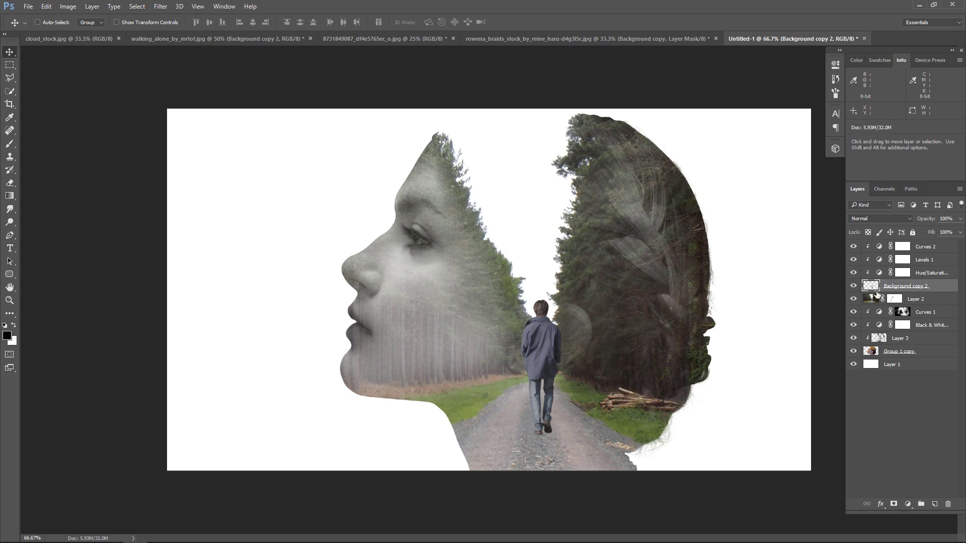
pyautogui.keyDown('ctrl'); pyautogui.click(871, 285); pyautogui.keyUp('ctrl')
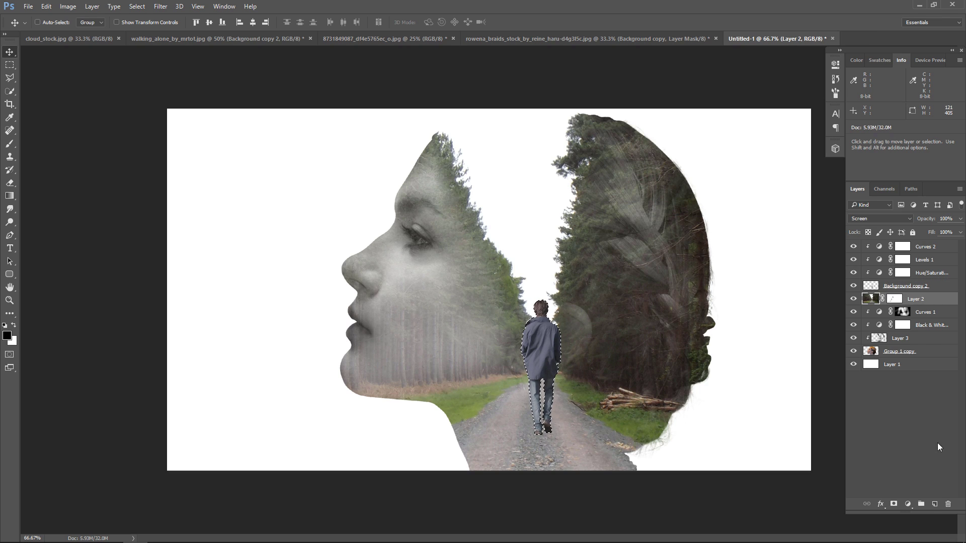
pyautogui.keyDown('ctrl'); pyautogui.click(934, 503); pyautogui.keyUp('ctrl')
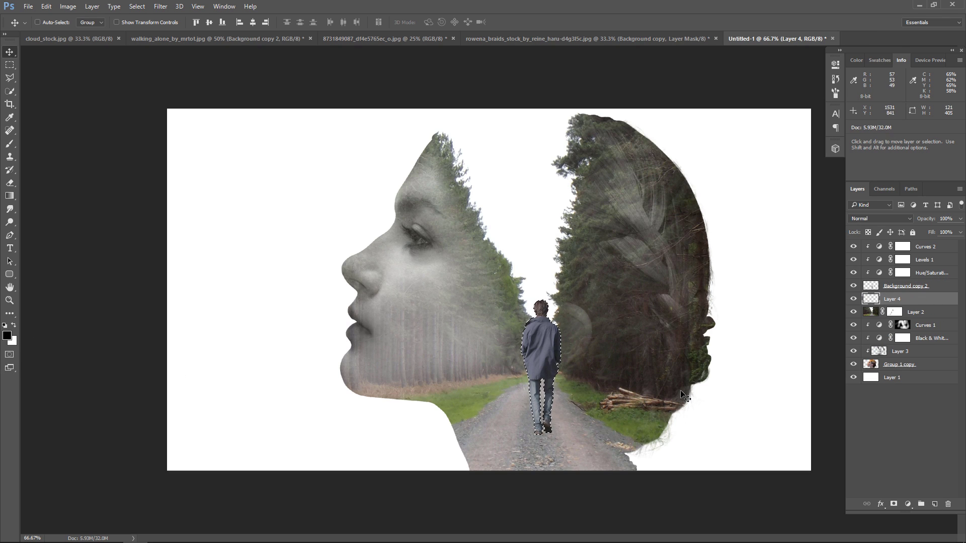
pyautogui.press('ctrl')
pyautogui.hotkey('ctrl', 'd')
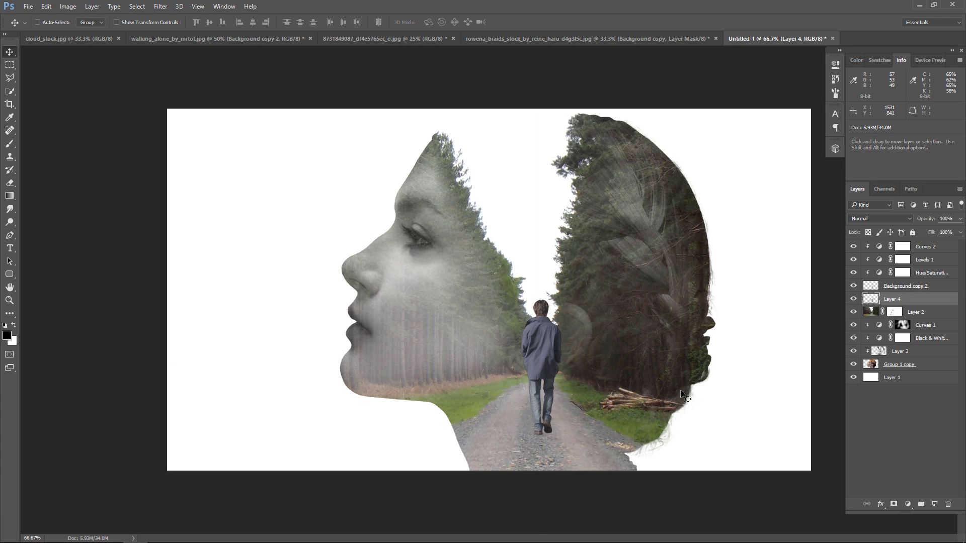
pyautogui.click(853, 286)
pyautogui.click(853, 285)
# - Flip the black silhouette downward into a shadow and give it a 4.5 px Gaussian Blur
pyautogui.hotkey('ctrl', 't')
pyautogui.moveTo(541, 298); pyautogui.dragTo(527, 539)
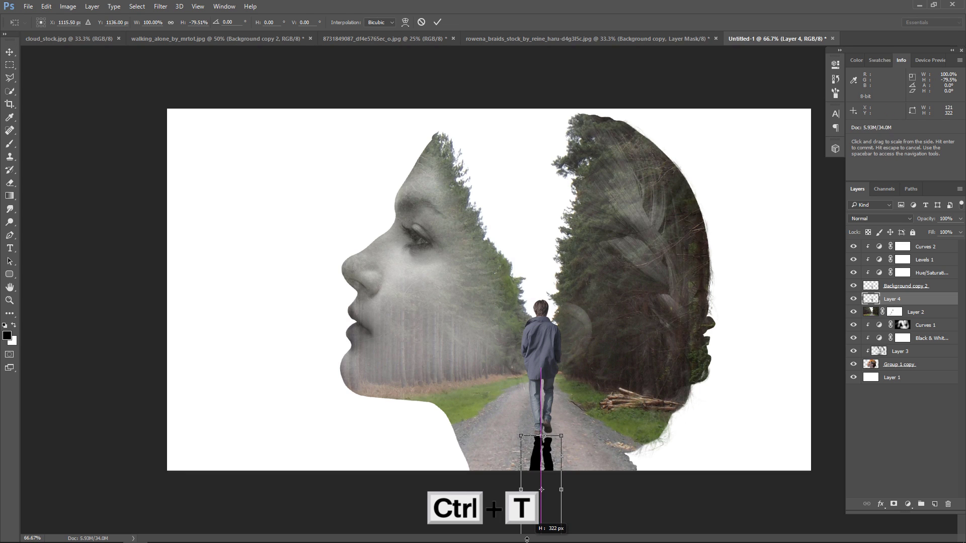
pyautogui.press('Up')
pyautogui.press('Up')
pyautogui.press('Up')
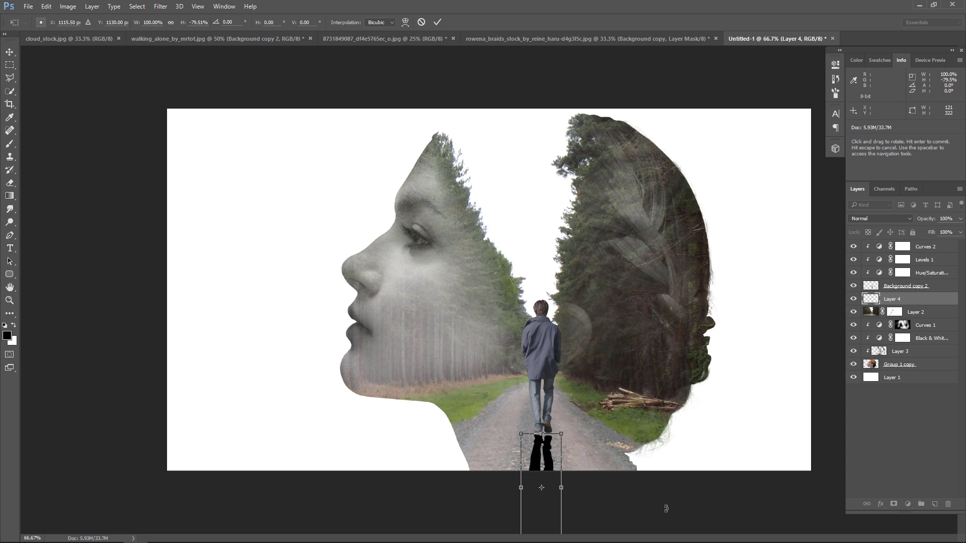
pyautogui.press('Return')
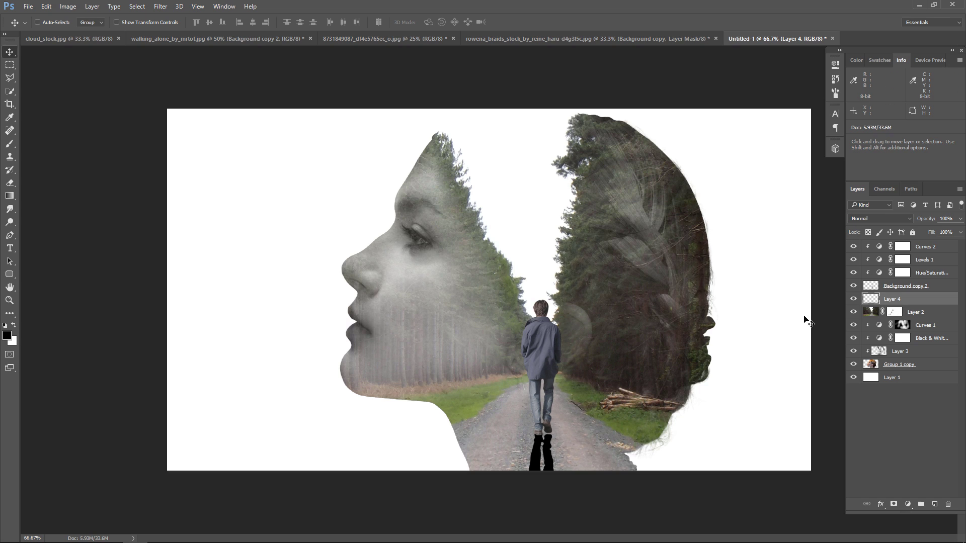
pyautogui.click(161, 7)
pyautogui.moveTo(166, 117)
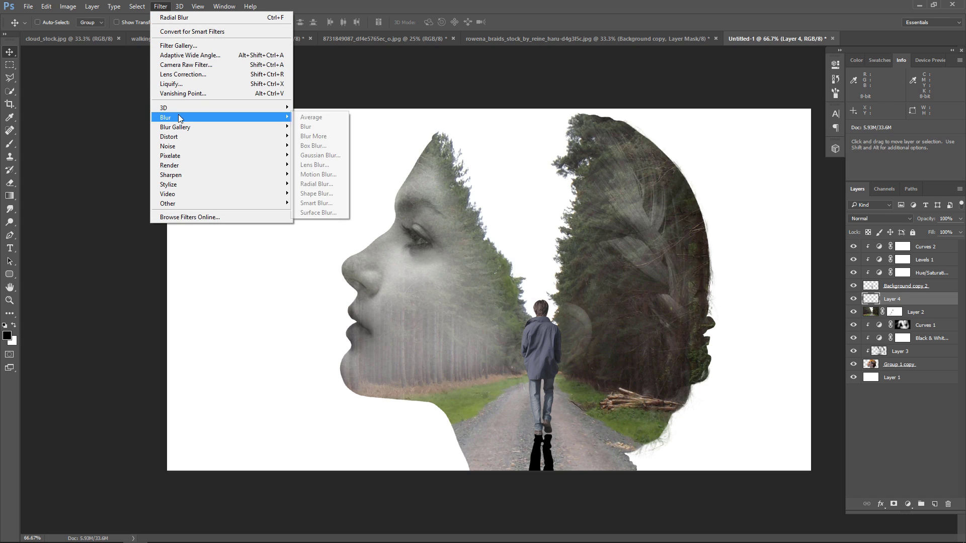
pyautogui.click(320, 155)
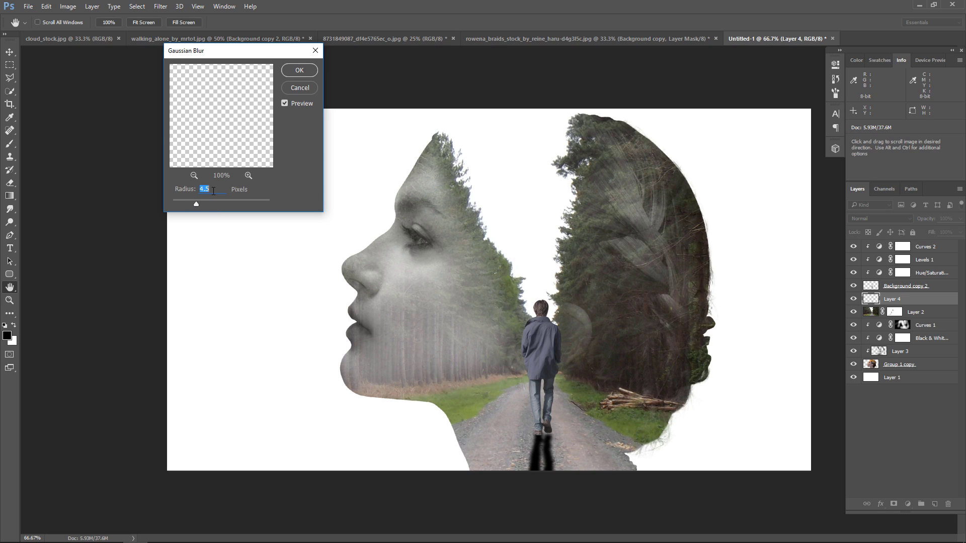
pyautogui.click(300, 70)
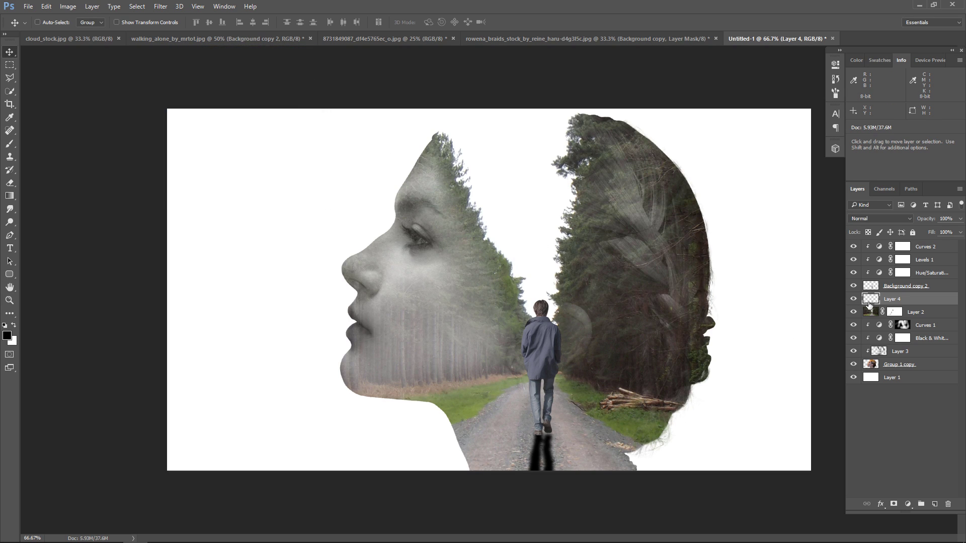
# - Mask Layer 4, fade its bottom with a 26% black brush, and set it to 82% opacity
pyautogui.click(894, 505)
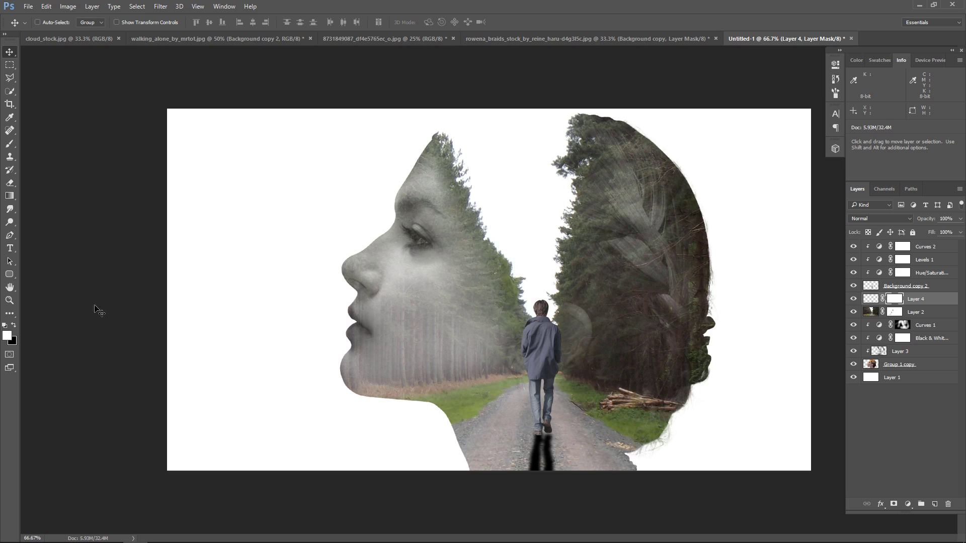
pyautogui.click(10, 143)
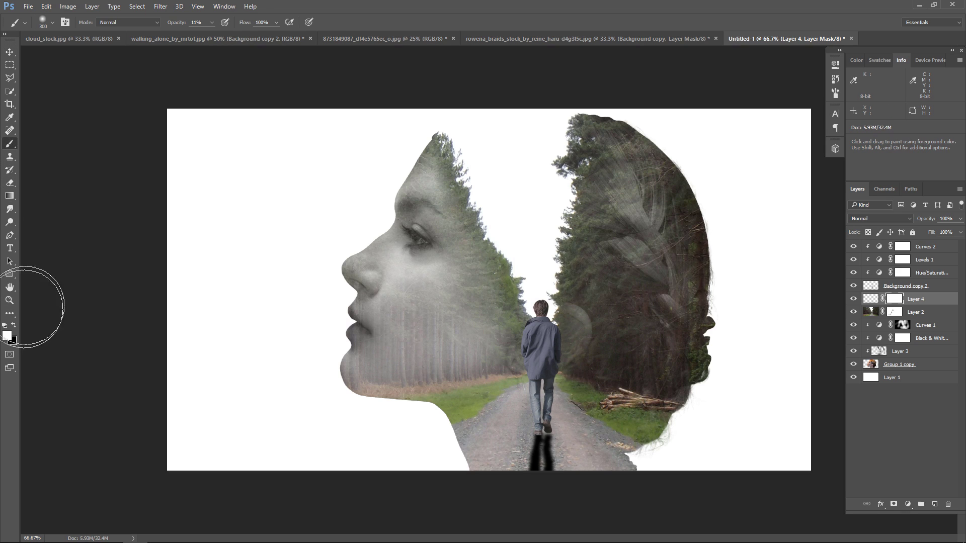
pyautogui.press('x')
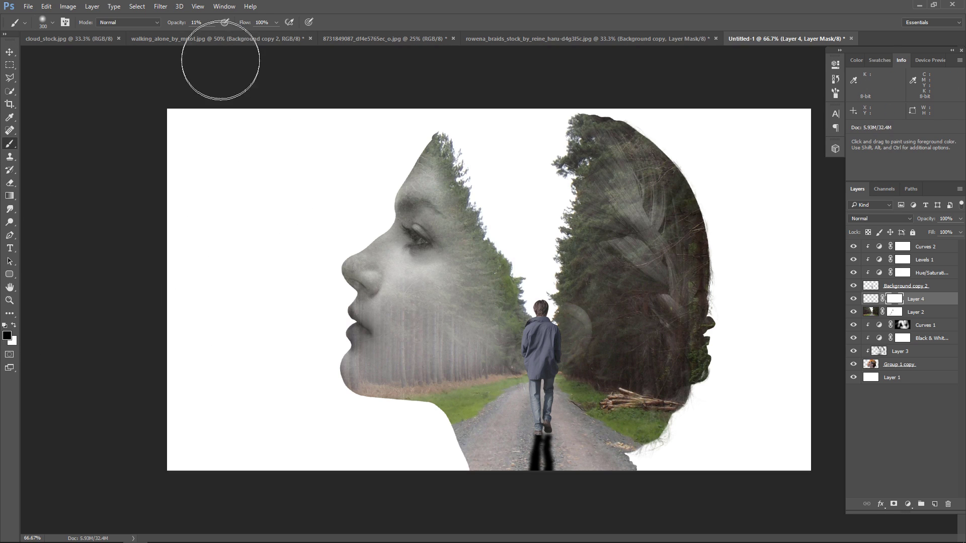
pyautogui.click(212, 23)
pyautogui.moveTo(211, 34); pyautogui.dragTo(213, 36)
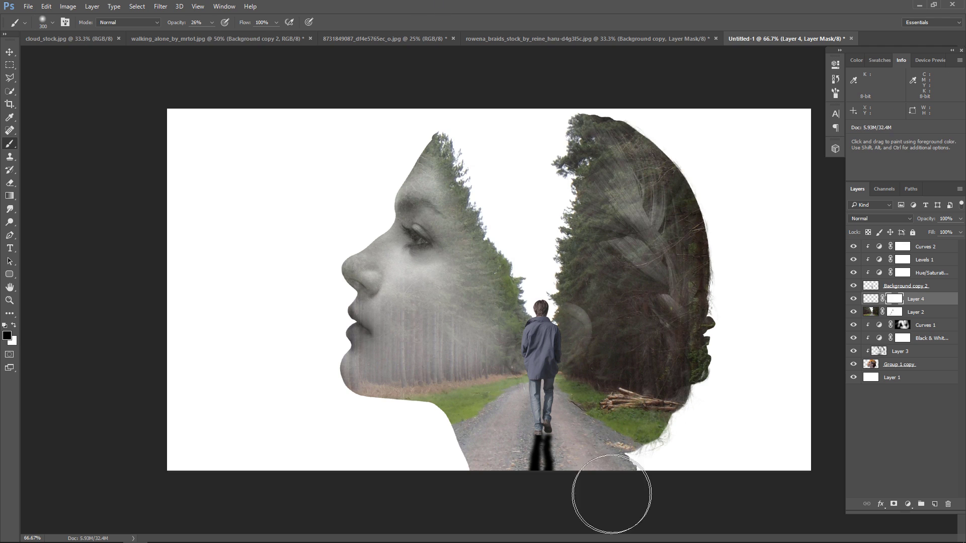
pyautogui.moveTo(611, 495)
pyautogui.mouseDown()
pyautogui.moveTo(530, 523)
pyautogui.moveTo(545, 527)
pyautogui.mouseUp()
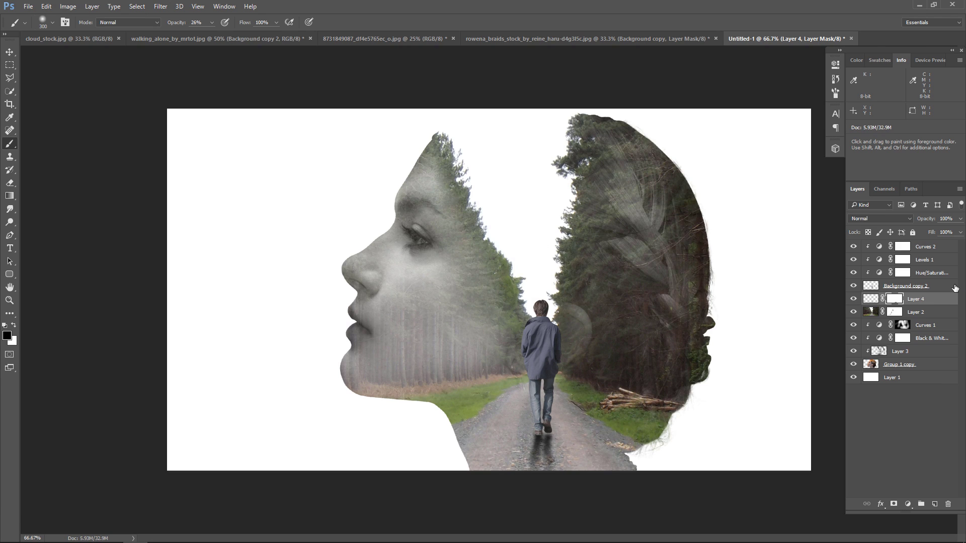
pyautogui.click(959, 218)
pyautogui.moveTo(959, 231); pyautogui.dragTo(954, 231)
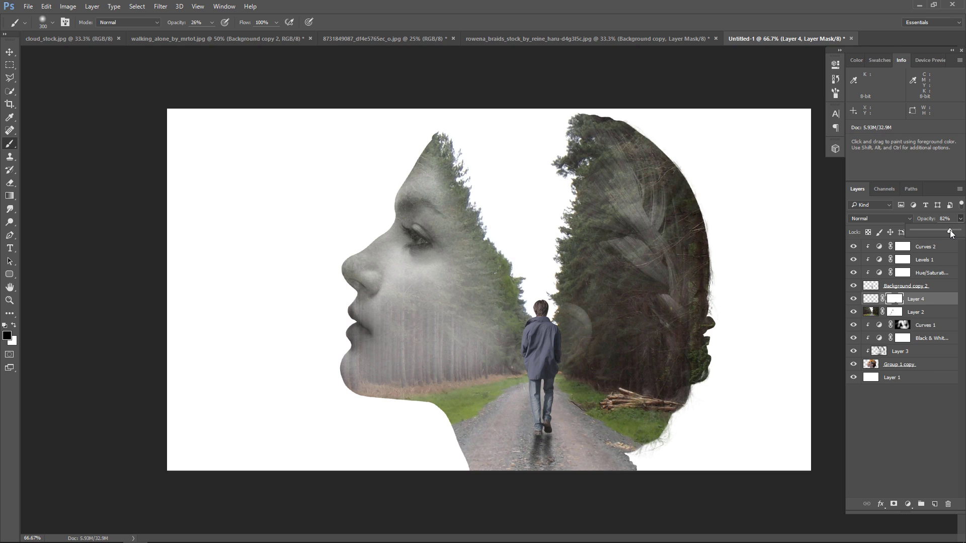
pyautogui.press('z')
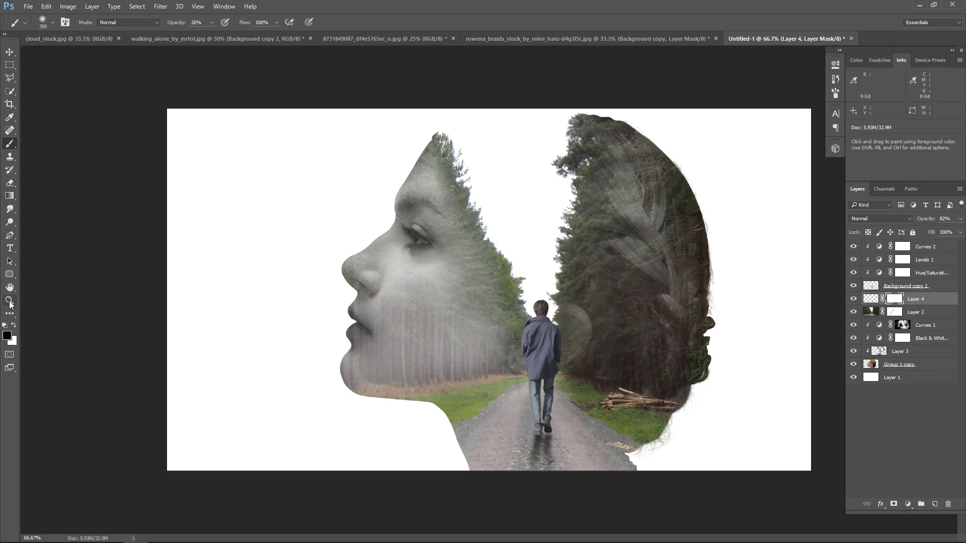
# - Zoom in and paint dark shadow under the shoes on a new clipped Layer 5
pyautogui.moveTo(537, 436); pyautogui.dragTo(585, 444)
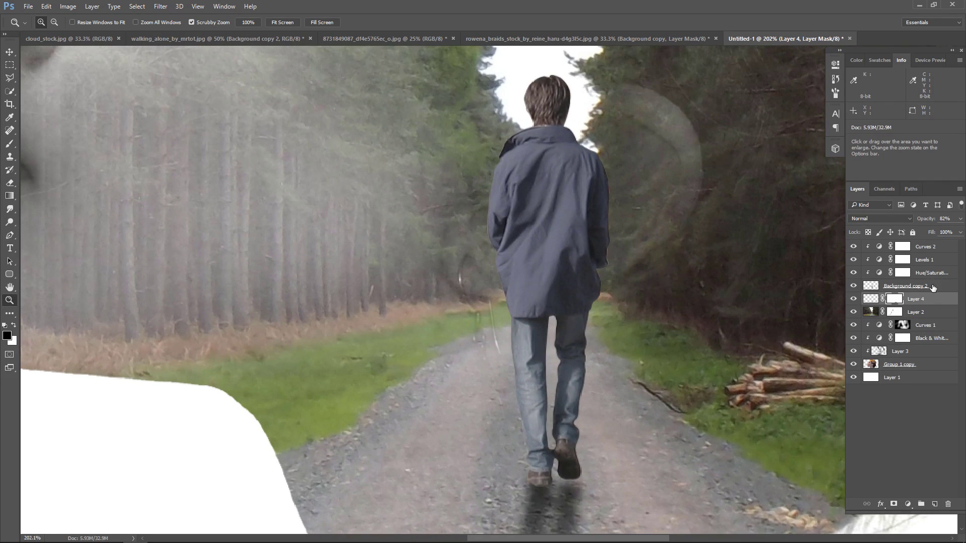
pyautogui.click(934, 503)
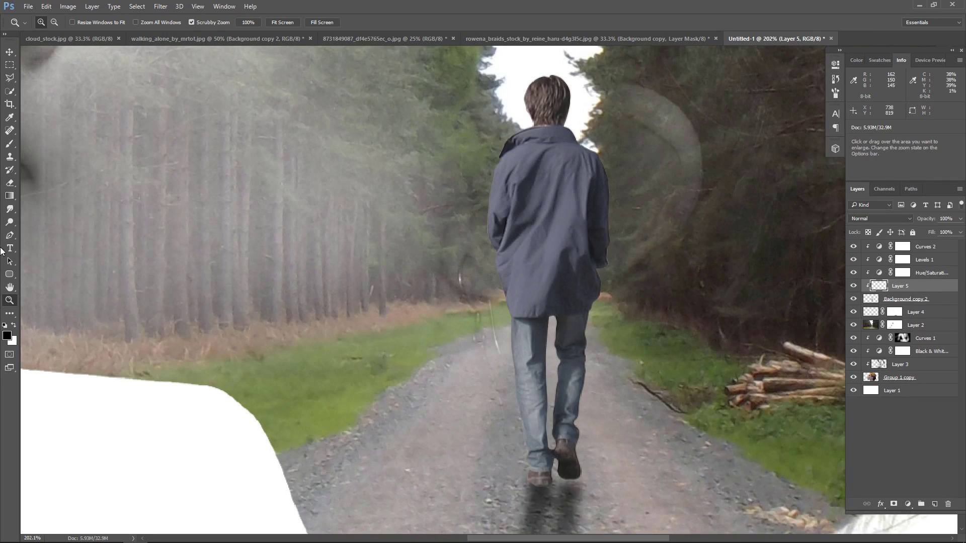
pyautogui.click(9, 144)
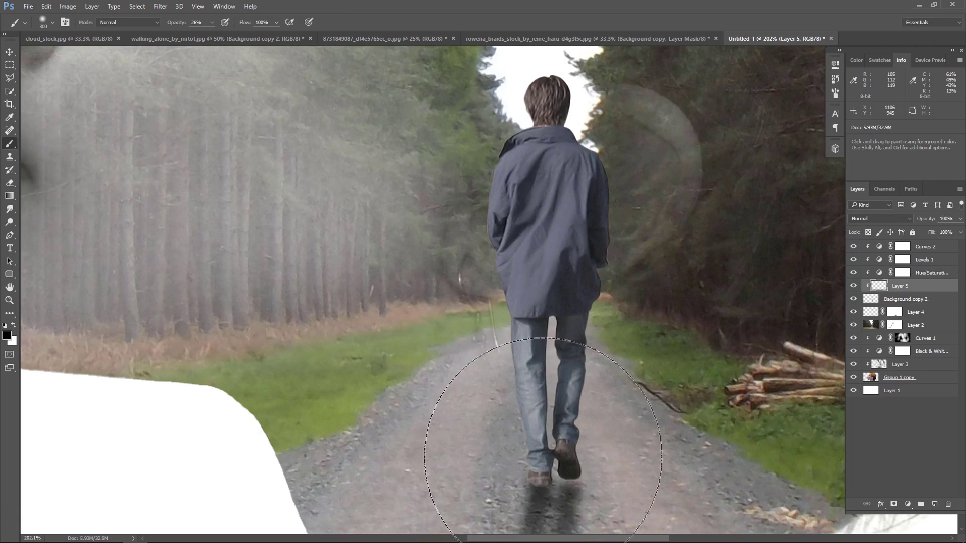
pyautogui.press('[')
pyautogui.press('[')
pyautogui.press('[')
pyautogui.press('[')
pyautogui.press('[')
pyautogui.press('[')
pyautogui.press('[')
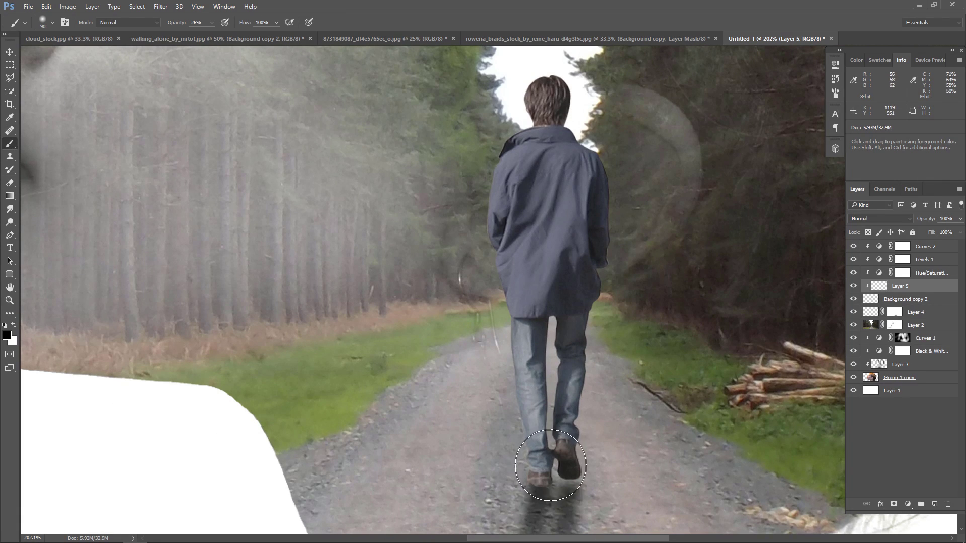
pyautogui.moveTo(550, 465)
pyautogui.mouseDown()
pyautogui.moveTo(539, 485)
pyautogui.moveTo(568, 468)
pyautogui.mouseUp()
pyautogui.press('[')
pyautogui.press('[')
pyautogui.press('[')
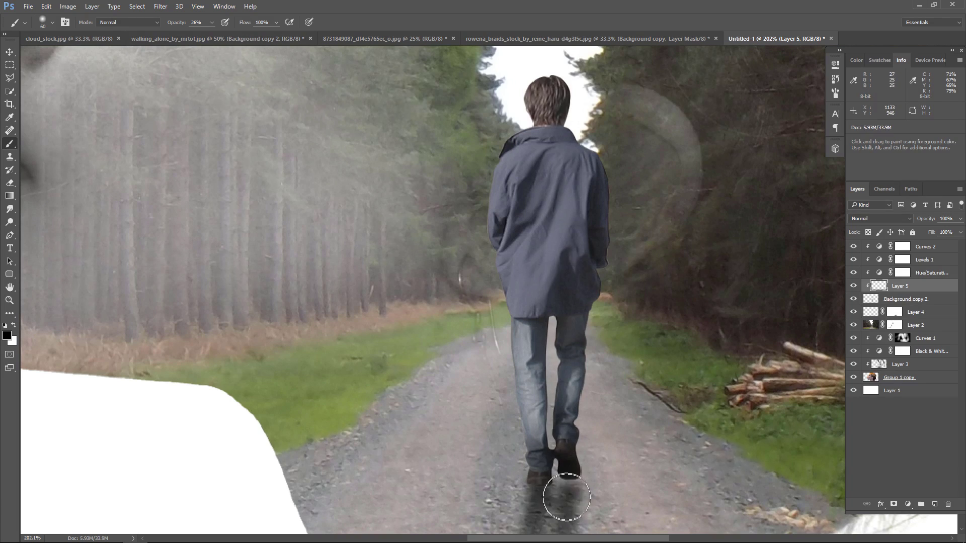
pyautogui.click(566, 497)
pyautogui.moveTo(534, 415); pyautogui.dragTo(520, 296)
# - Paint soft shadow streaks below both shoes on new Layer 6 above Layer 4
pyautogui.click(939, 304)
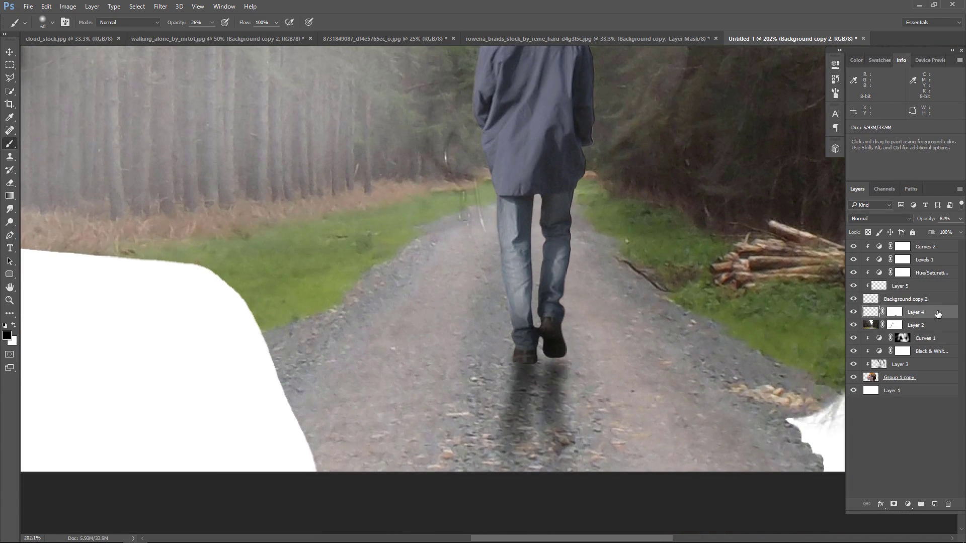
pyautogui.click(935, 504)
pyautogui.press('[')
pyautogui.press('[')
pyautogui.press('[')
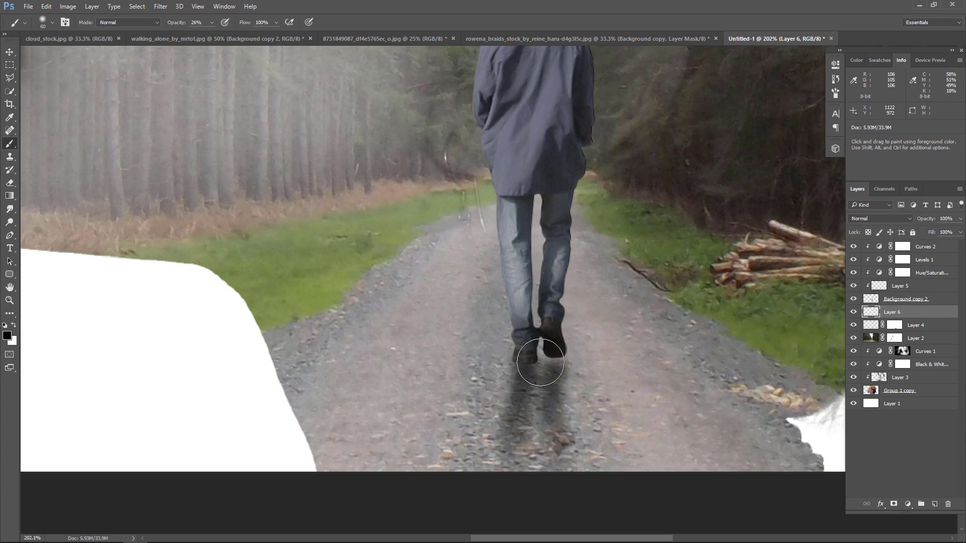
pyautogui.moveTo(526, 361)
pyautogui.mouseDown()
pyautogui.moveTo(558, 347)
pyautogui.moveTo(548, 384)
pyautogui.mouseUp()
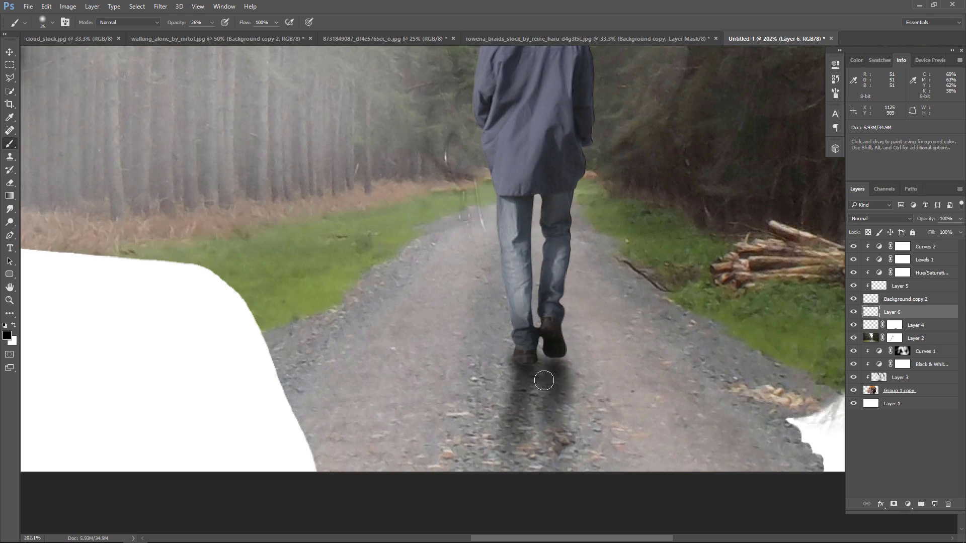
pyautogui.moveTo(548, 384); pyautogui.dragTo(556, 455)
pyautogui.moveTo(509, 369); pyautogui.dragTo(519, 433)
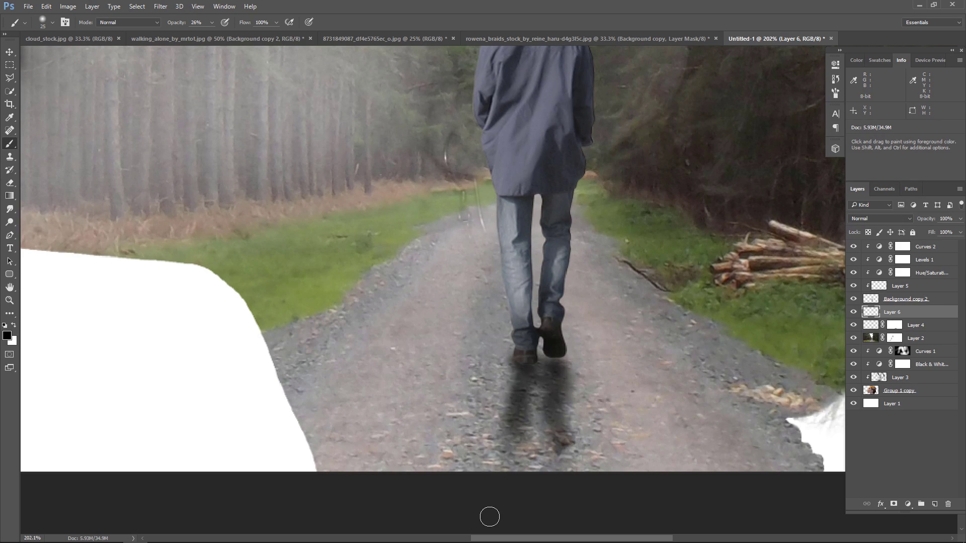
# - Set Layer 6 to 43% opacity and Layer 5 to 77% opacity
pyautogui.click(961, 219)
pyautogui.moveTo(948, 229); pyautogui.dragTo(947, 228)
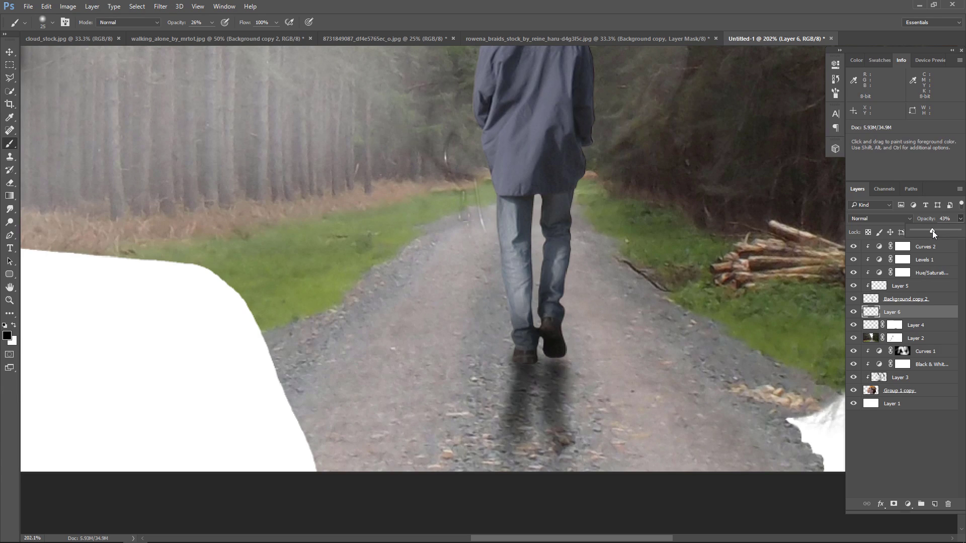
pyautogui.click(853, 312)
pyautogui.click(853, 313)
pyautogui.click(854, 313)
pyautogui.click(854, 312)
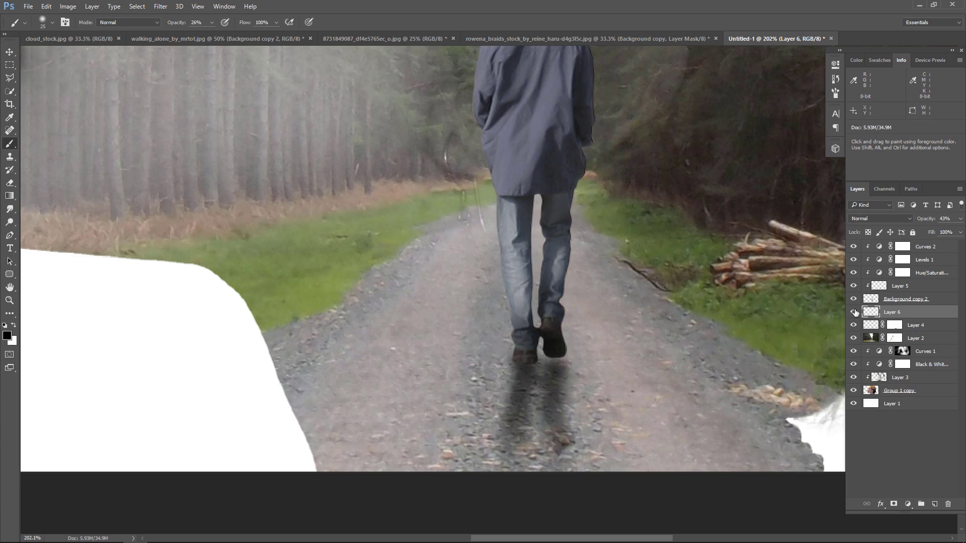
pyautogui.click(945, 288)
pyautogui.click(960, 219)
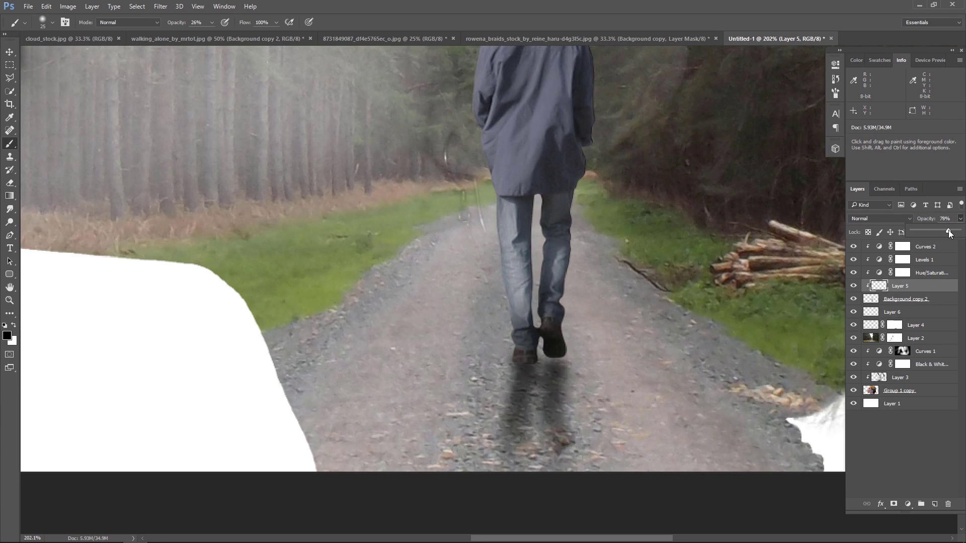
pyautogui.moveTo(948, 230); pyautogui.dragTo(948, 231)
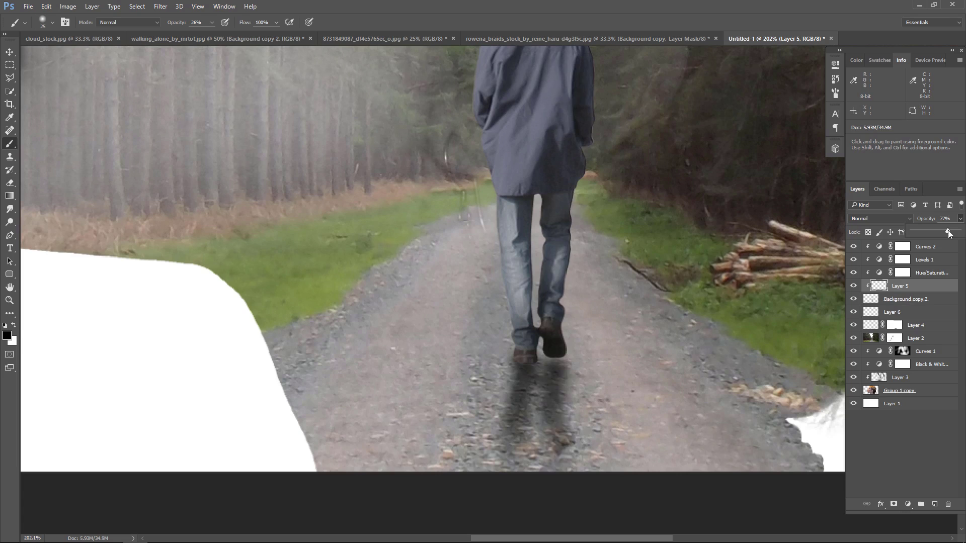
# - Zoom back out, fade Layer 4 to 65% opacity, and select Layer 6
pyautogui.hotkey('ctrl', '-')
pyautogui.hotkey('ctrl', '-')
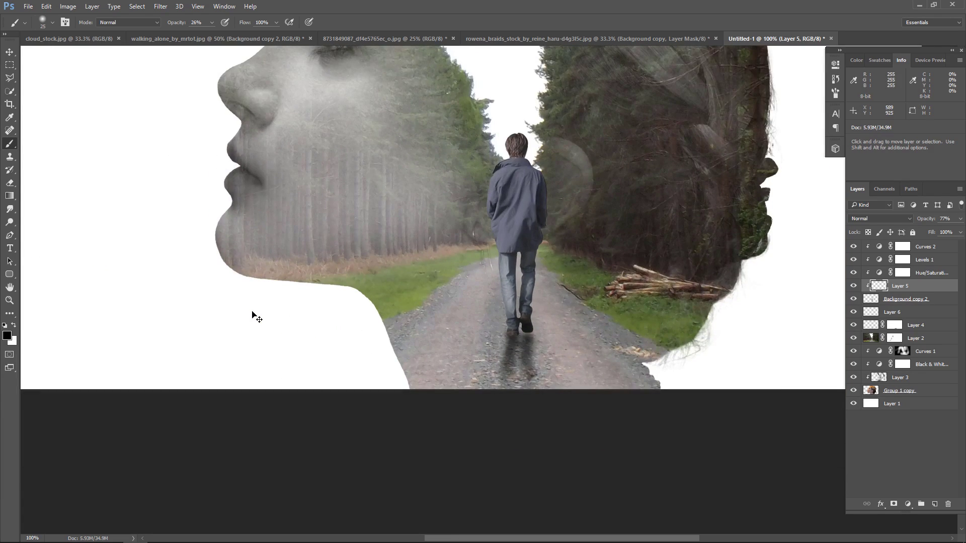
pyautogui.hotkey('ctrl', '-')
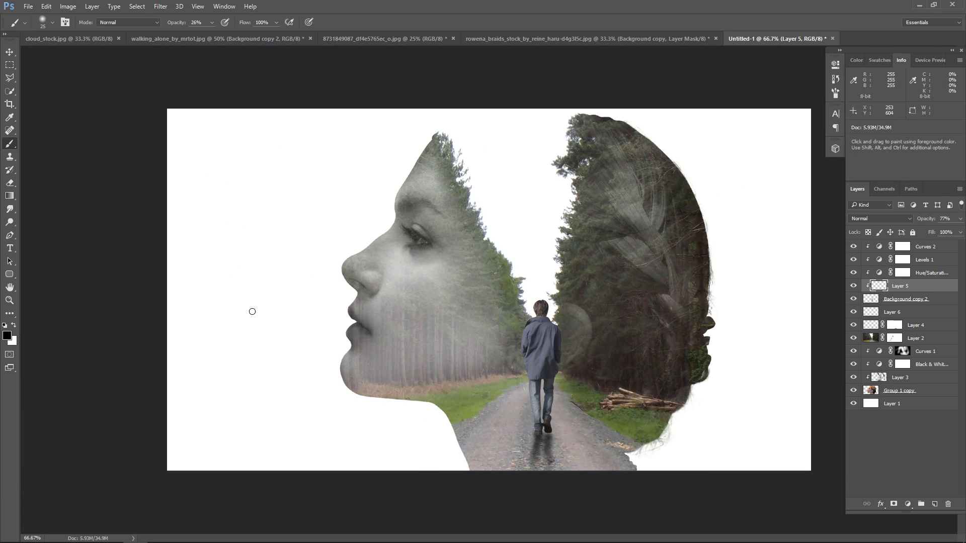
pyautogui.click(943, 327)
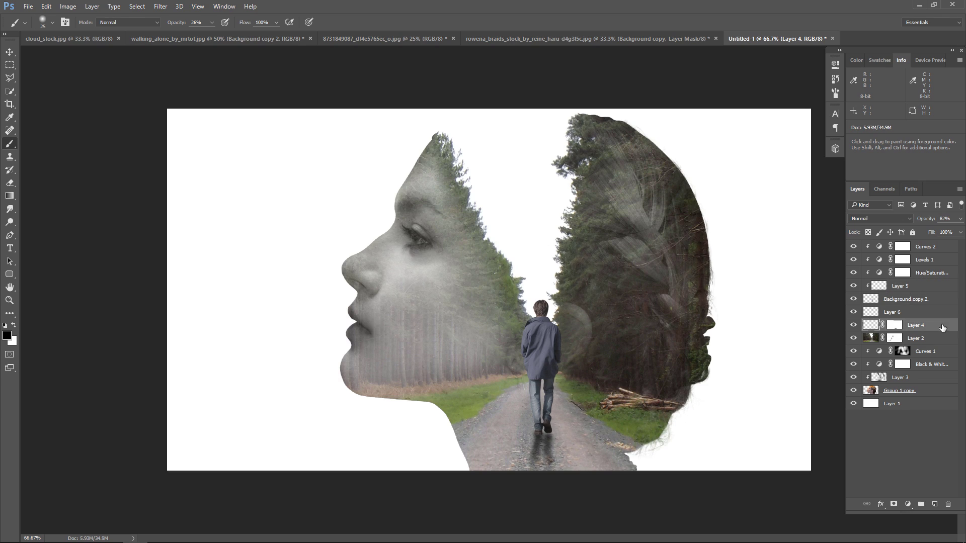
pyautogui.click(960, 219)
pyautogui.moveTo(949, 230); pyautogui.dragTo(942, 229)
pyautogui.click(10, 52)
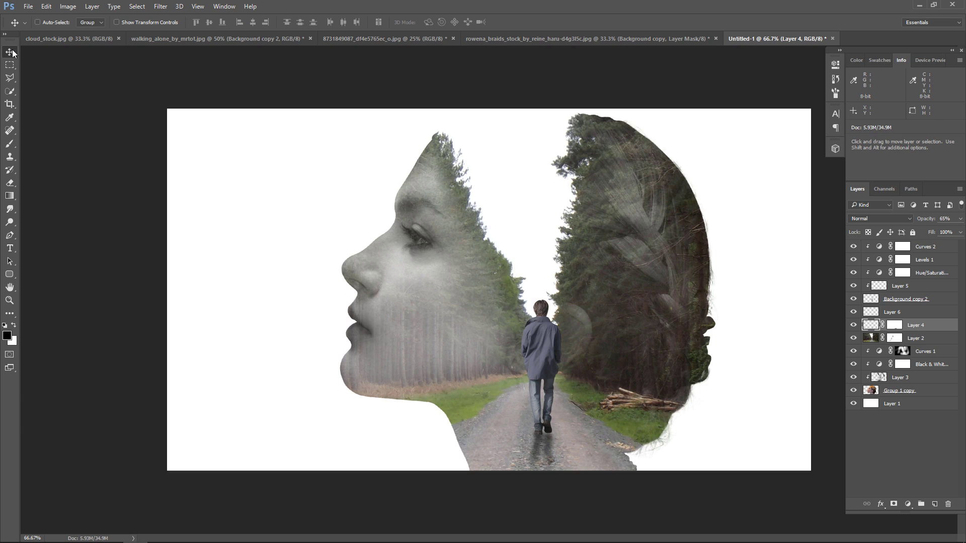
pyautogui.click(928, 313)
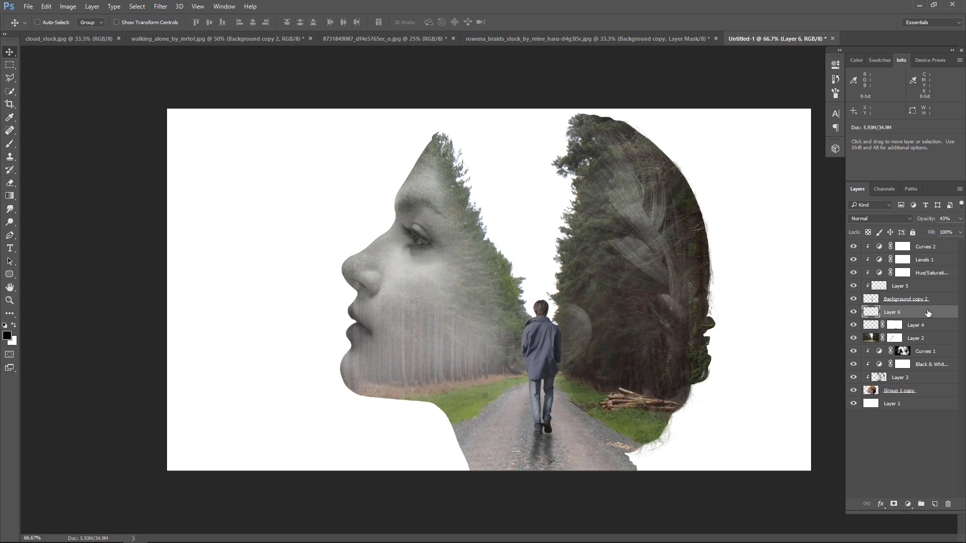
pyautogui.click(907, 503)
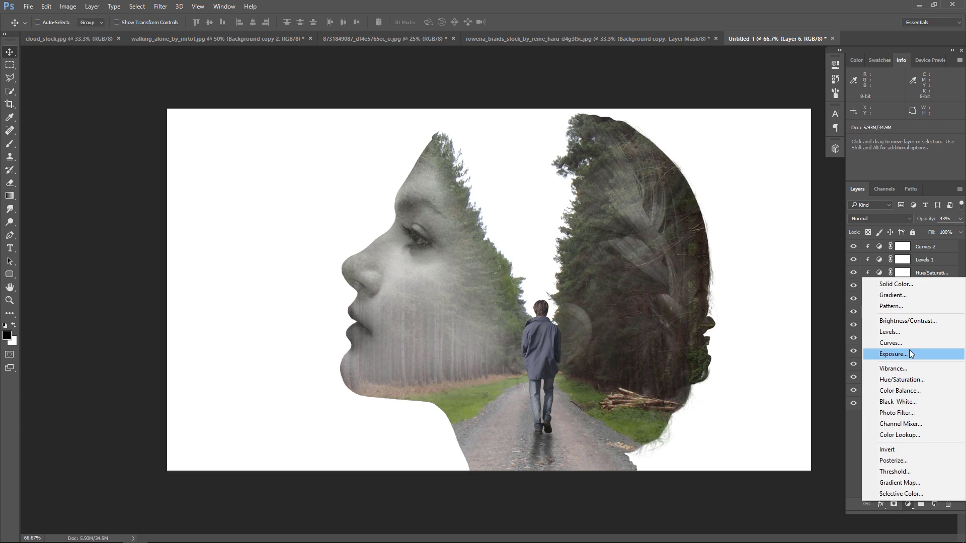
# - Add a Gradient Fill layer and set its left colour stop to pale cream
pyautogui.click(911, 296)
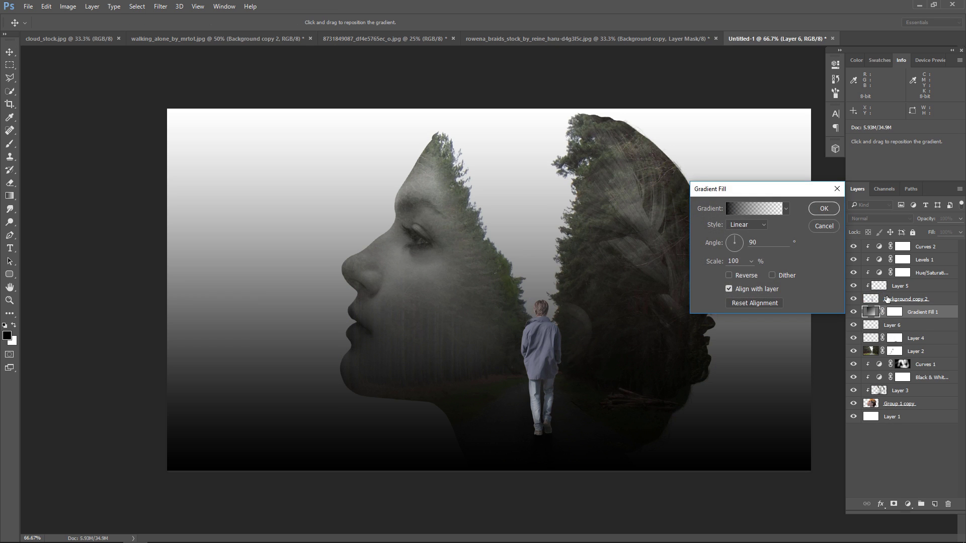
pyautogui.click(744, 209)
pyautogui.click(570, 345)
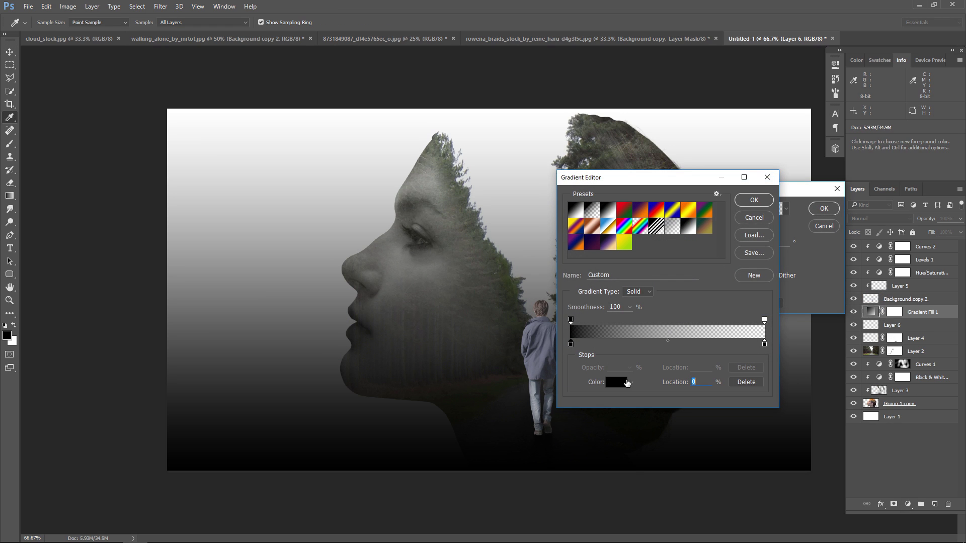
pyautogui.click(616, 382)
pyautogui.moveTo(662, 190); pyautogui.dragTo(650, 93)
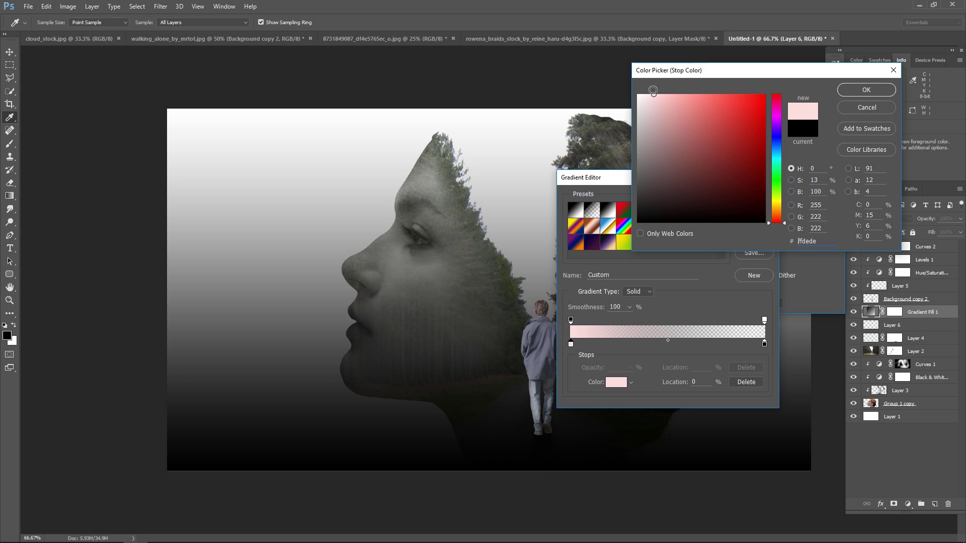
pyautogui.moveTo(777, 214); pyautogui.dragTo(777, 202)
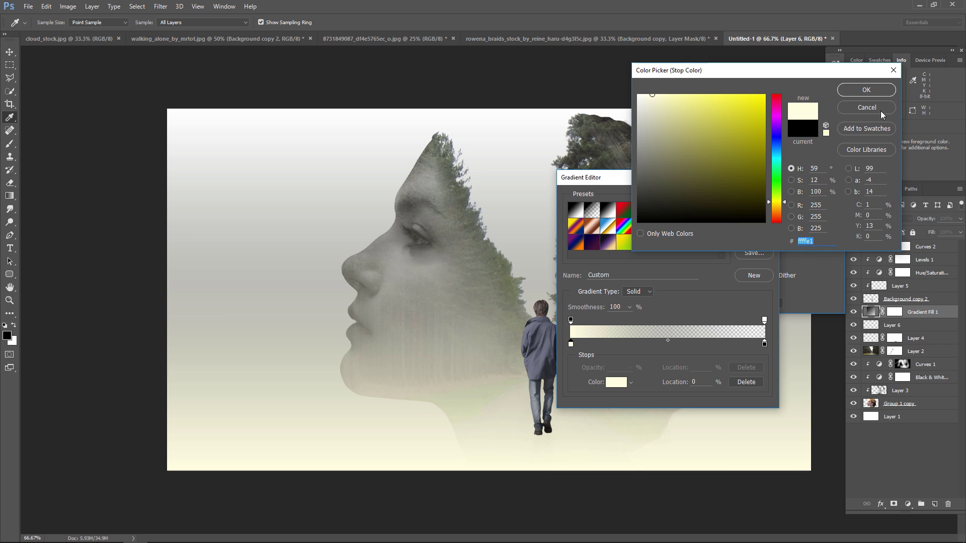
pyautogui.press('Return')
# - Add a warm golden-yellow colour stop at 24% and accept the edited gradient
pyautogui.click(616, 344)
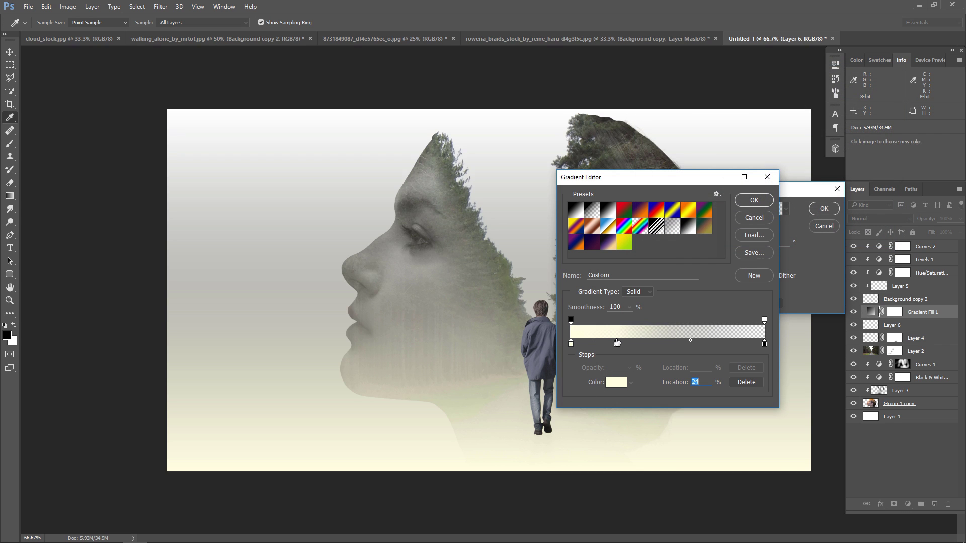
pyautogui.click(616, 383)
pyautogui.moveTo(778, 201); pyautogui.dragTo(778, 206)
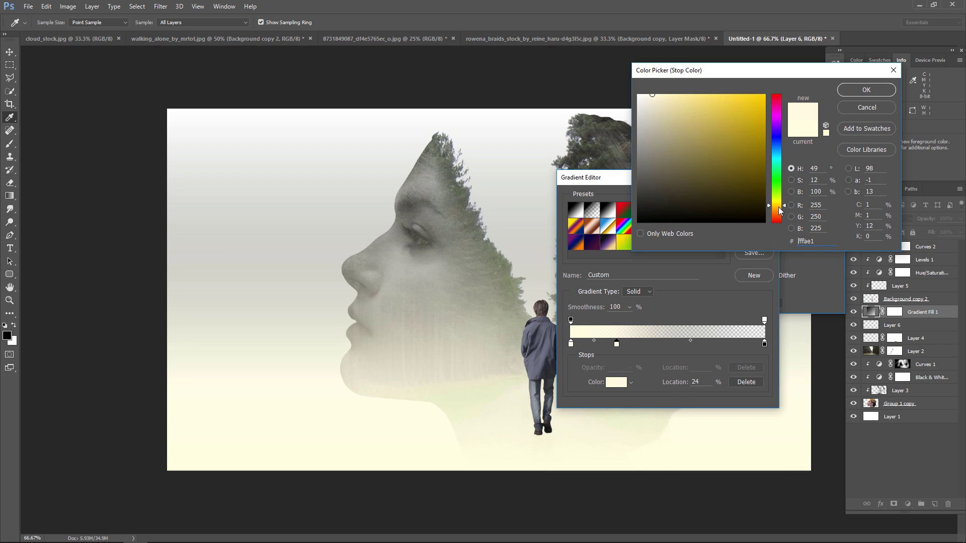
pyautogui.moveTo(672, 103); pyautogui.dragTo(703, 91)
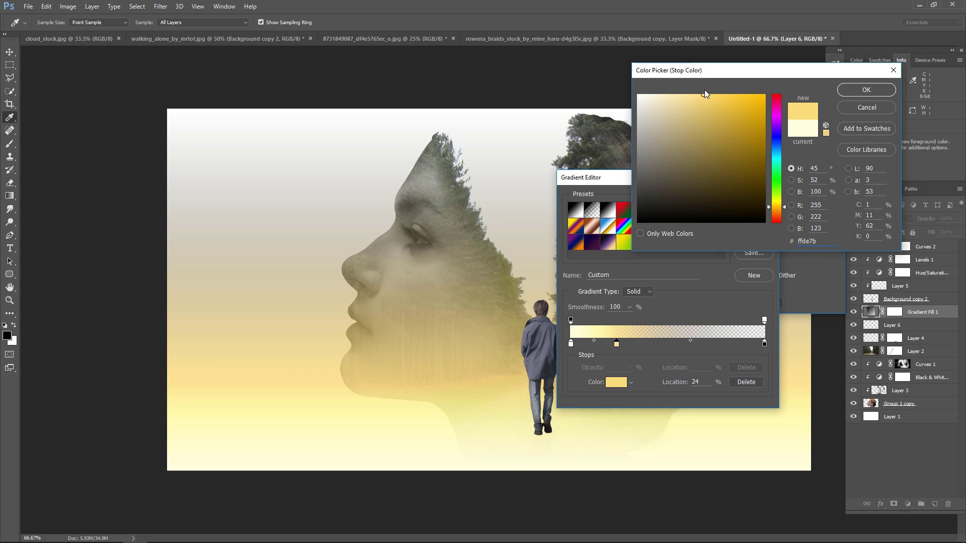
pyautogui.click(864, 95)
pyautogui.click(759, 203)
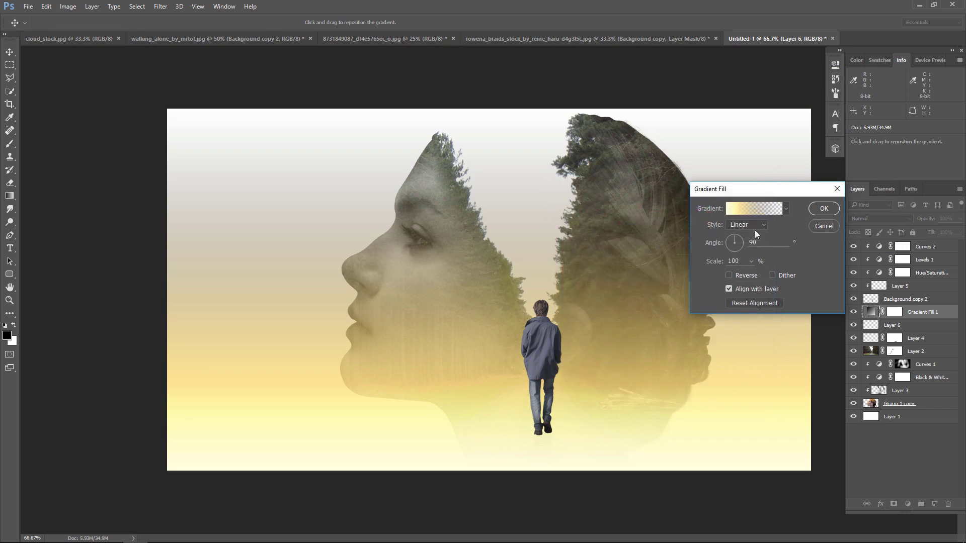
# - Make the gradient Radial, centre it behind the walking man, and confirm
pyautogui.click(763, 227)
pyautogui.click(739, 239)
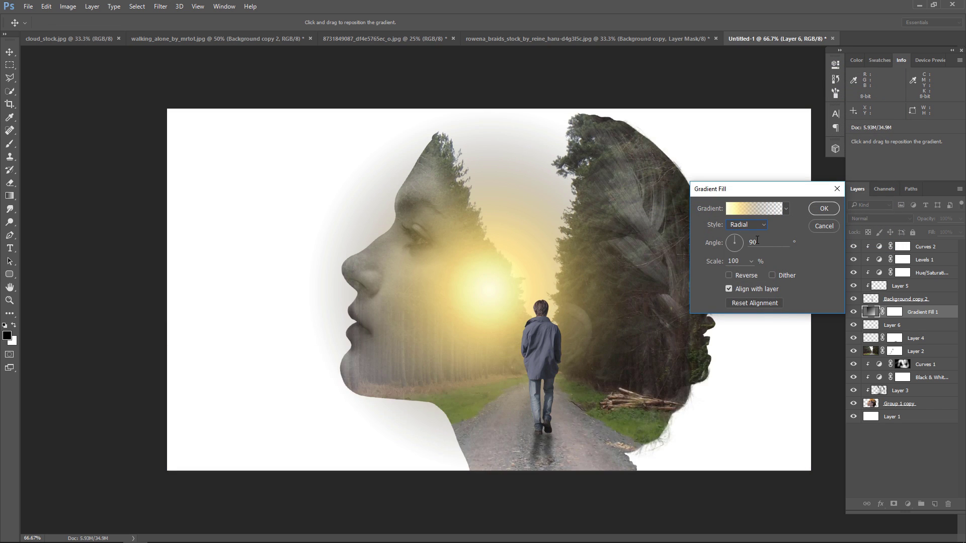
pyautogui.moveTo(478, 304)
pyautogui.mouseDown()
pyautogui.moveTo(532, 315)
pyautogui.moveTo(532, 305)
pyautogui.mouseUp()
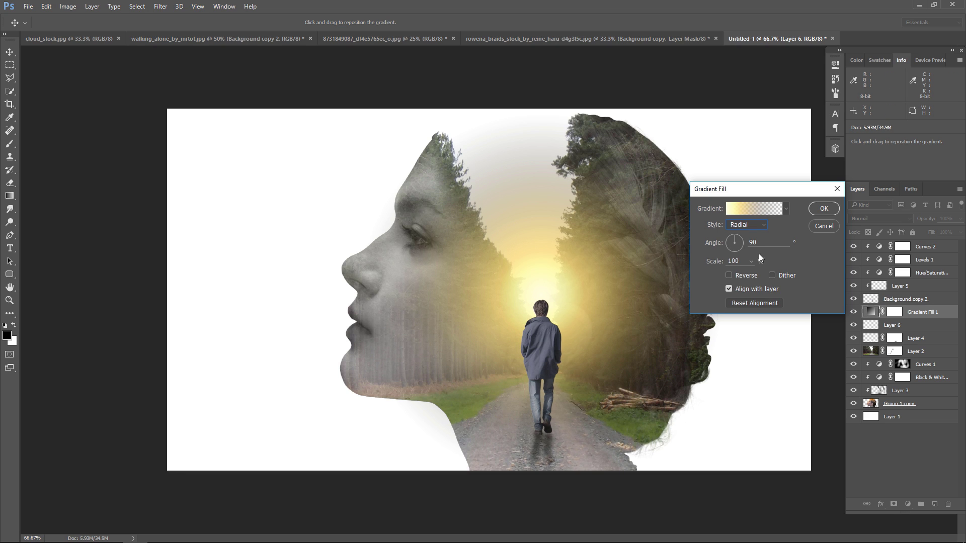
pyautogui.click(819, 215)
# - Set Gradient Fill 1 to Soft Light blend mode at 80% opacity
pyautogui.click(881, 219)
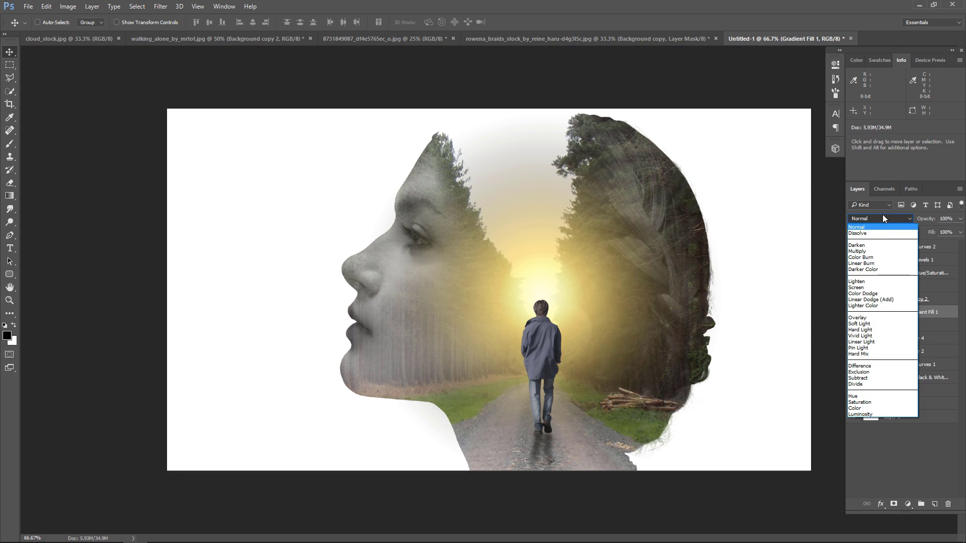
pyautogui.click(886, 324)
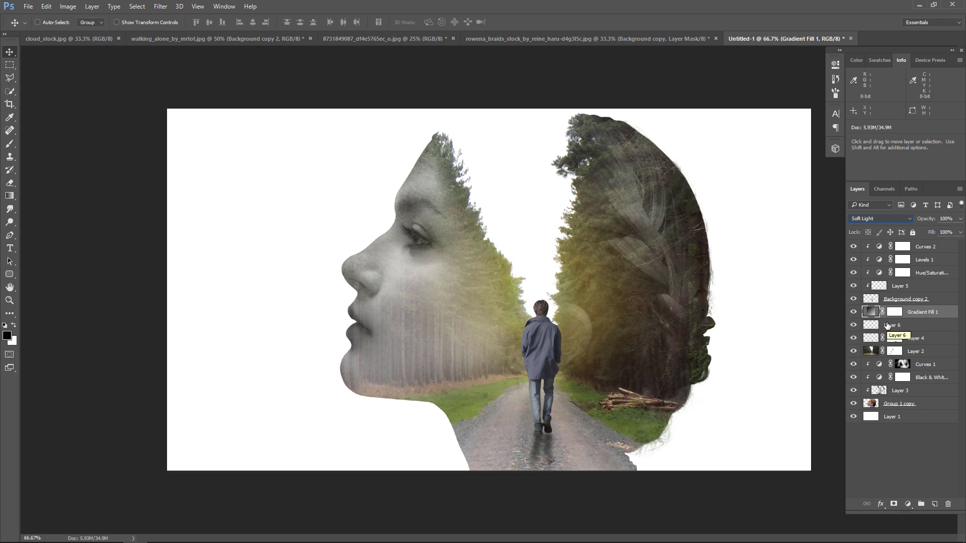
pyautogui.click(853, 315)
pyautogui.click(960, 218)
pyautogui.moveTo(960, 232); pyautogui.dragTo(949, 233)
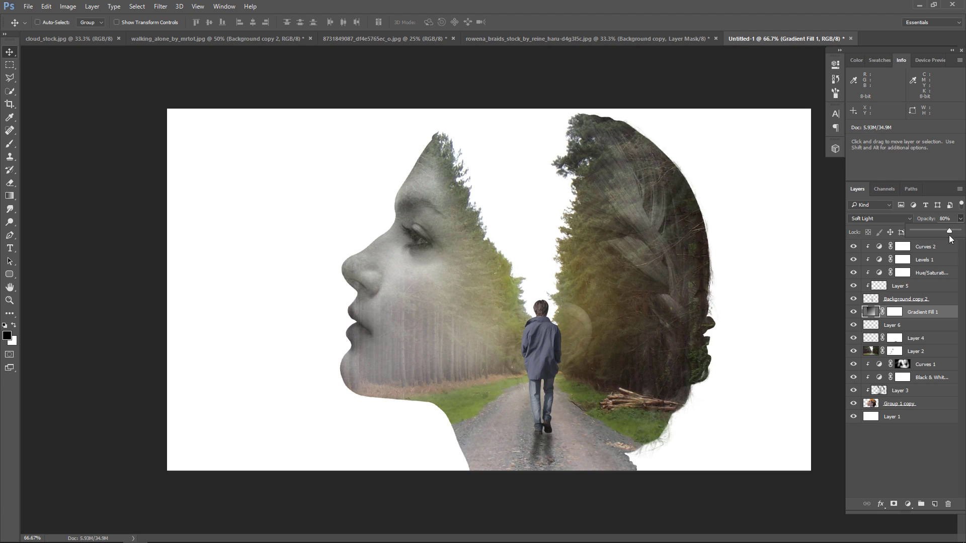
# - Raise Layer 6 to 64% opacity and widen the reflection beneath the walking man
pyautogui.click(919, 327)
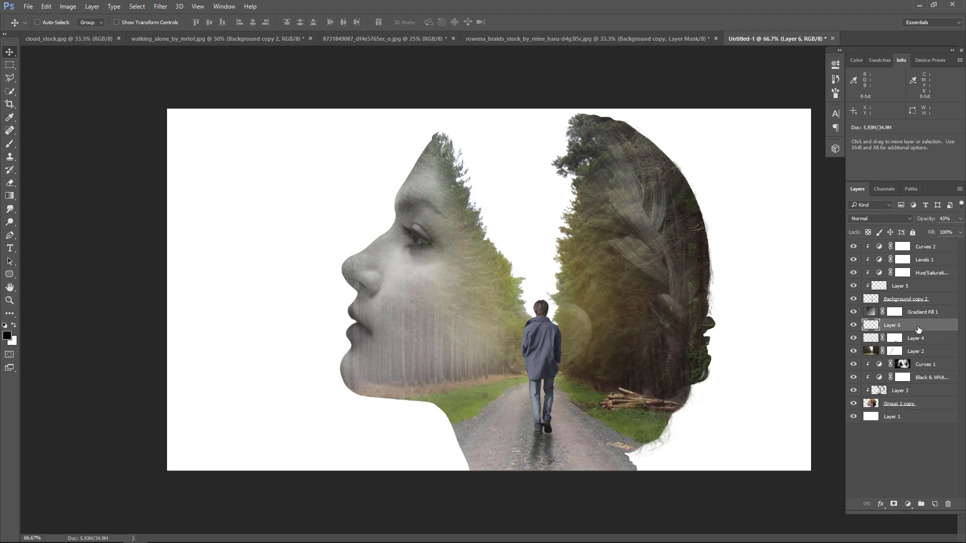
pyautogui.click(959, 219)
pyautogui.hotkey('ctrl', 't')
pyautogui.moveTo(553, 447); pyautogui.dragTo(562, 445)
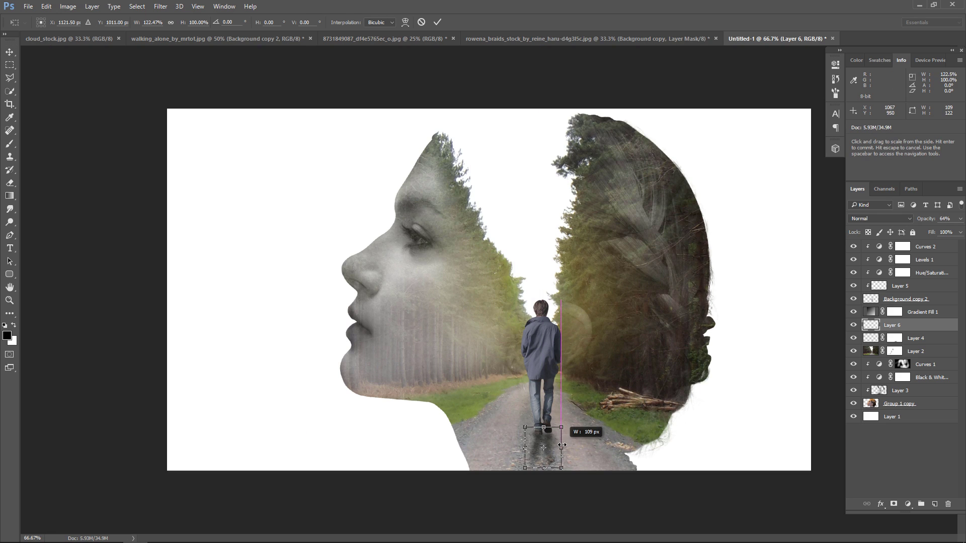
pyautogui.press('Return')
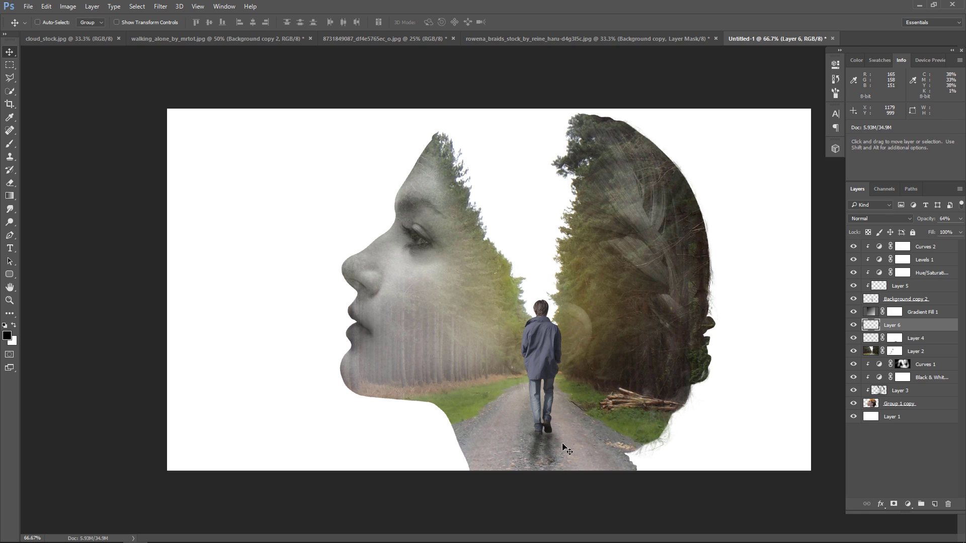
pyautogui.click(928, 248)
# - Add a Gradient Map with the dark green-brown-olive-yellow preset over the whole composite
pyautogui.click(907, 502)
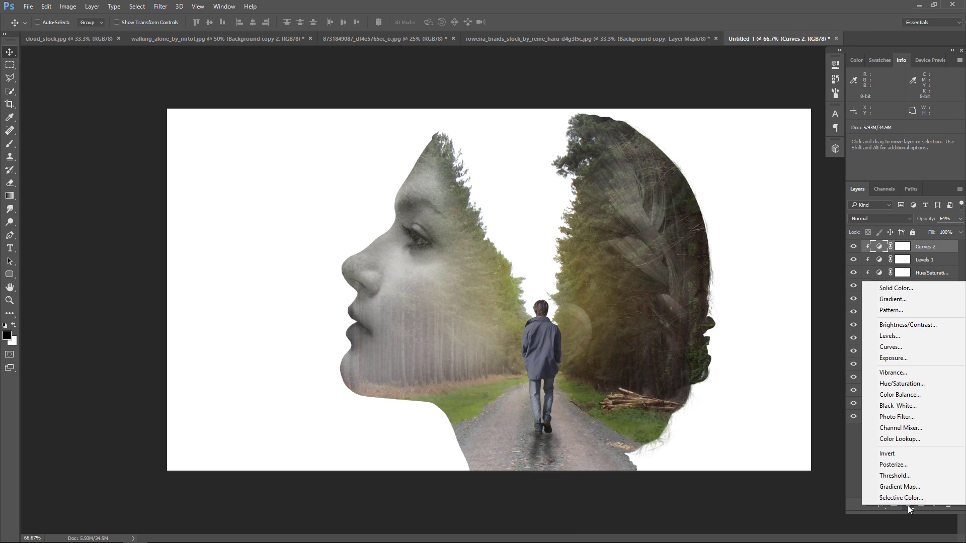
pyautogui.click(897, 485)
pyautogui.click(741, 97)
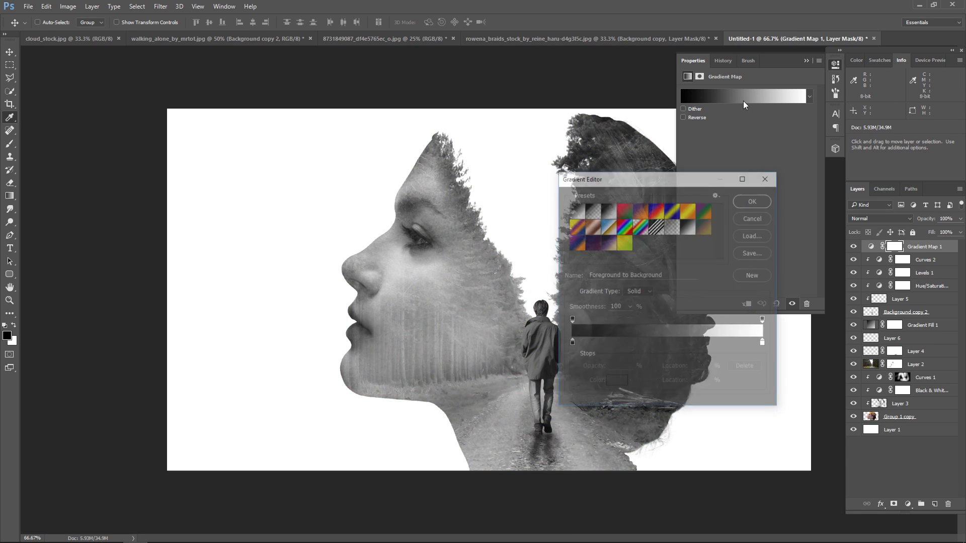
pyautogui.click(705, 229)
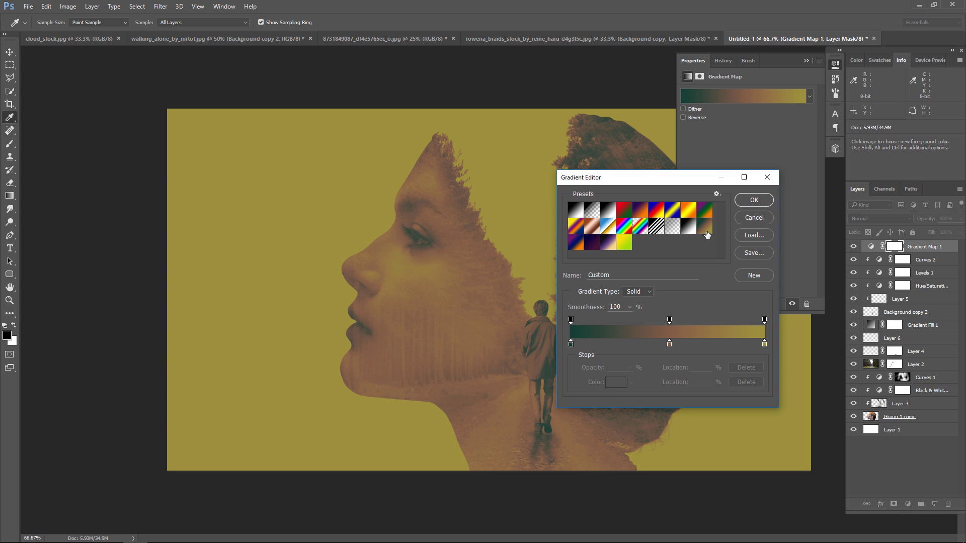
pyautogui.moveTo(706, 234); pyautogui.dragTo(709, 238)
pyautogui.press('v')
pyautogui.click(755, 200)
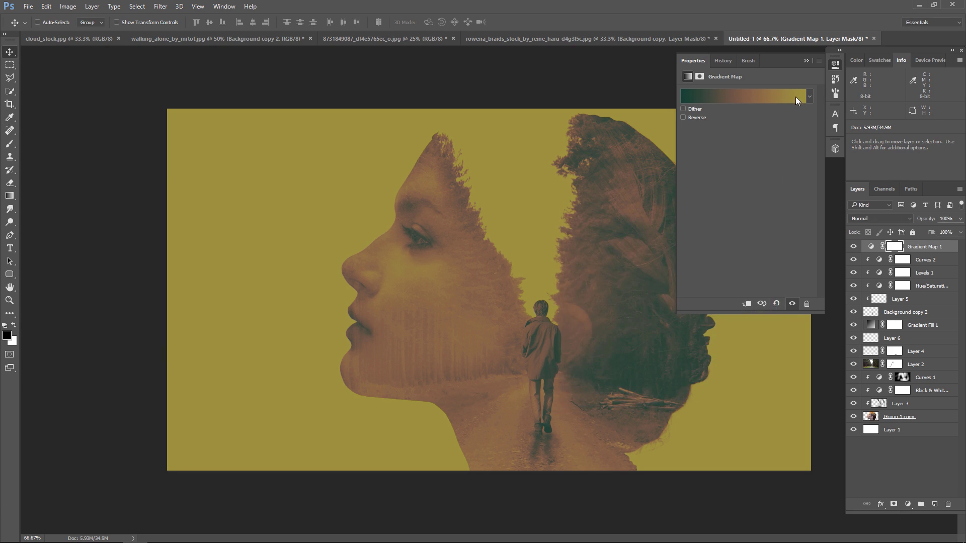
pyautogui.click(806, 61)
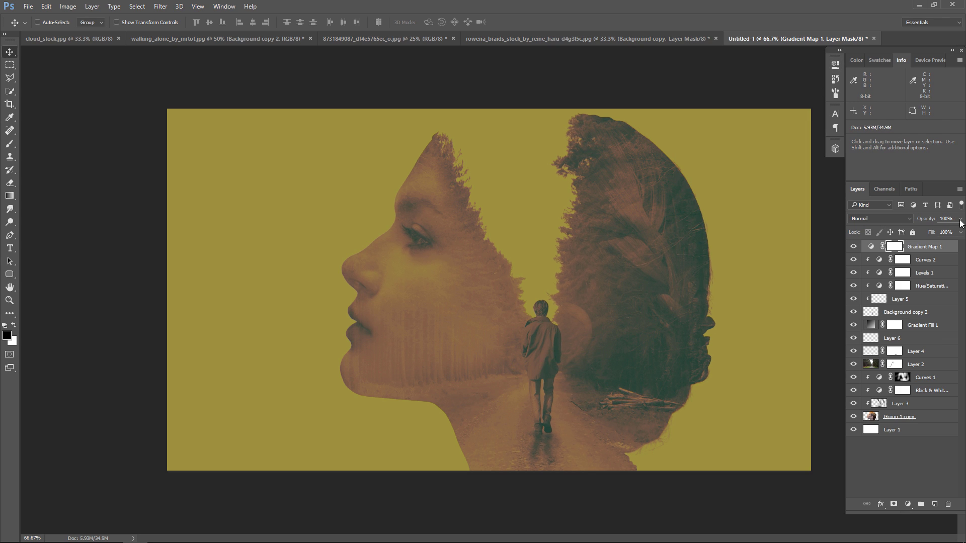
# - Lower Gradient Map 1 to 41% opacity and select its layer mask
pyautogui.moveTo(961, 223); pyautogui.dragTo(929, 232)
pyautogui.click(871, 246)
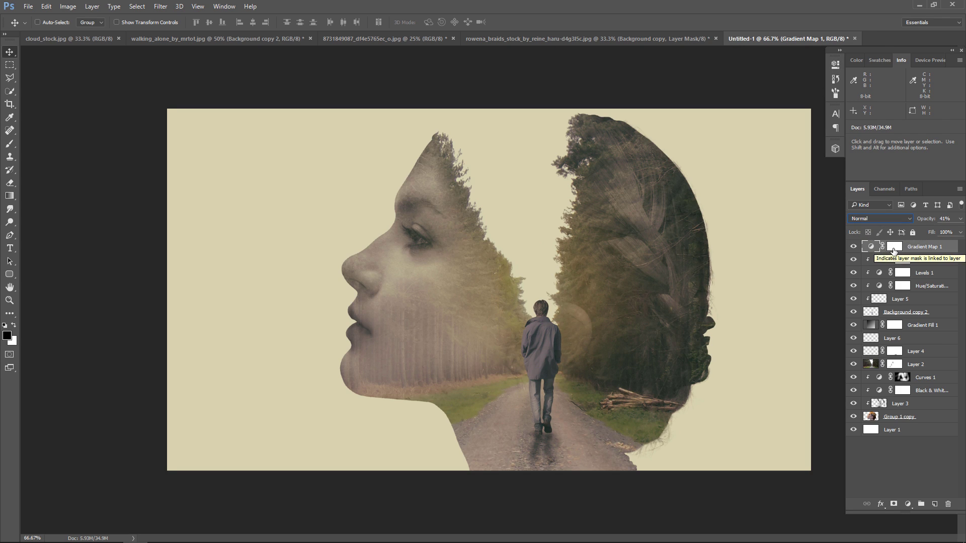
pyautogui.click(895, 250)
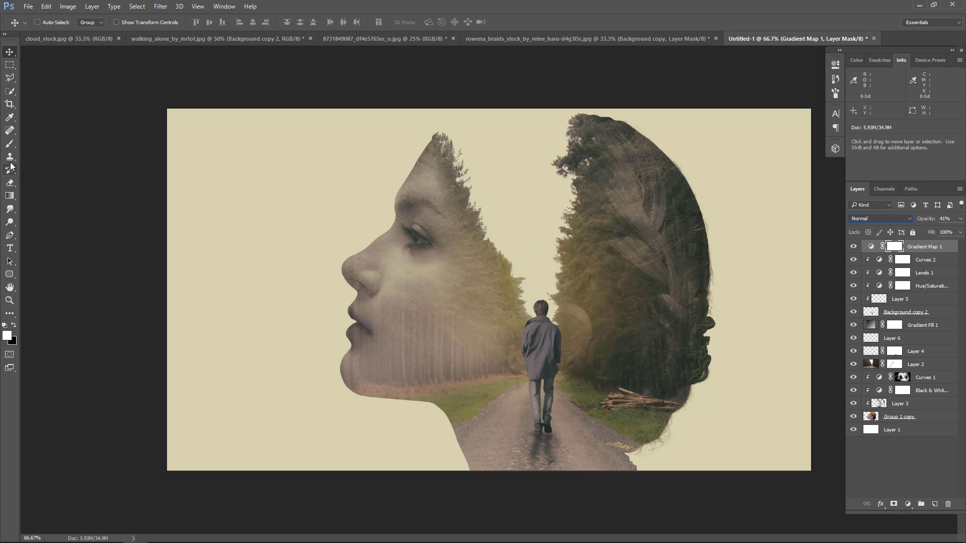
# - With a black brush, paint the tint off the face, trees and walking man on the mask
pyautogui.click(10, 145)
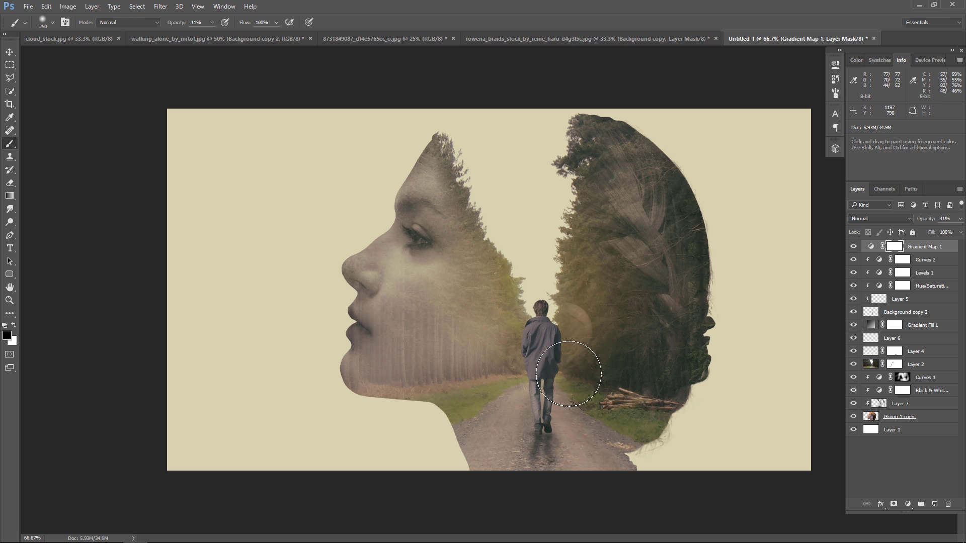
pyautogui.press('[')
pyautogui.press('[')
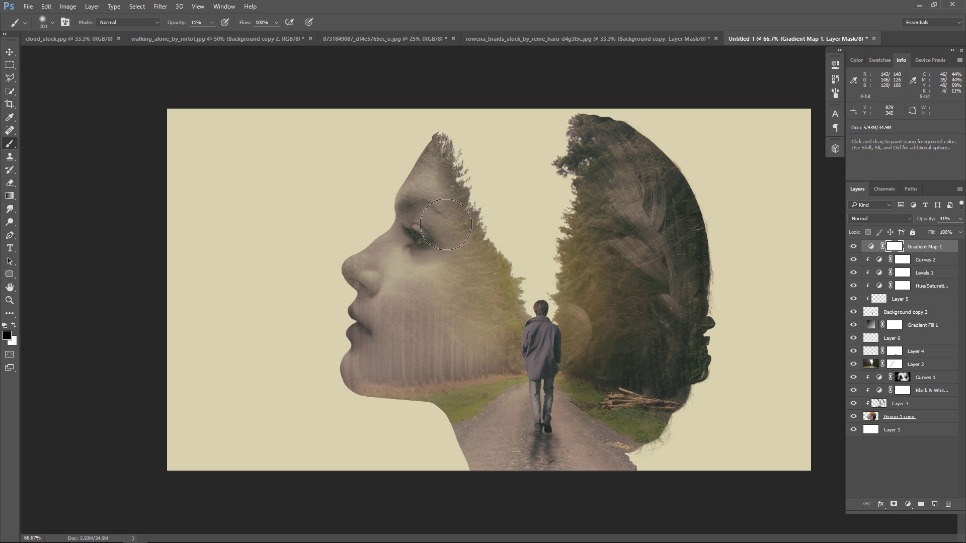
pyautogui.press('[')
pyautogui.press('[')
pyautogui.press('[')
pyautogui.press(']')
pyautogui.moveTo(502, 322); pyautogui.dragTo(525, 401)
pyautogui.press(']')
pyautogui.press(']')
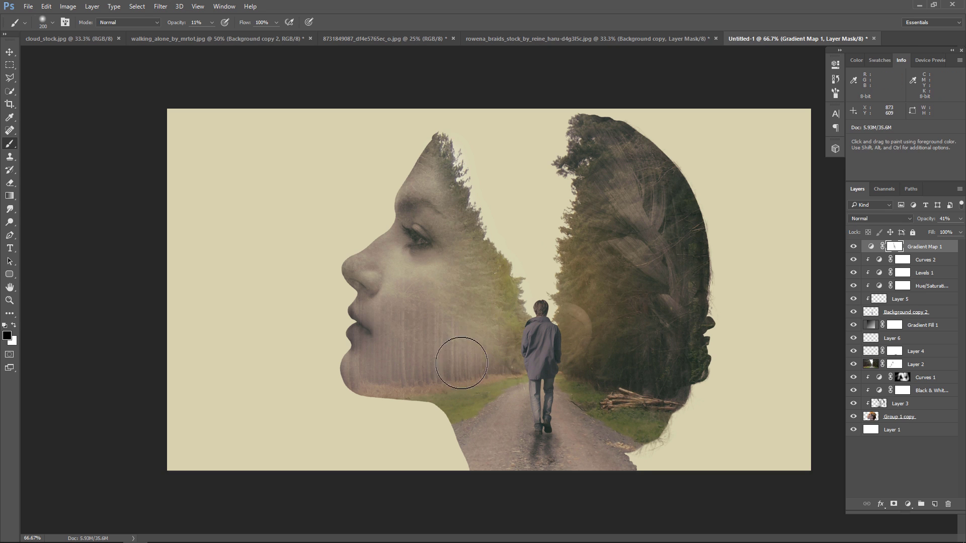
pyautogui.moveTo(429, 338); pyautogui.dragTo(432, 292)
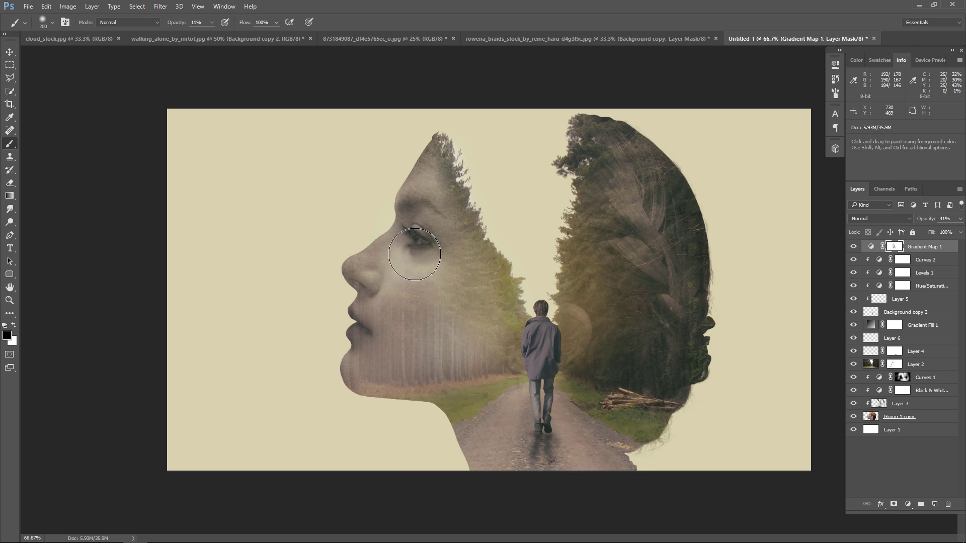
pyautogui.moveTo(581, 270); pyautogui.dragTo(599, 244)
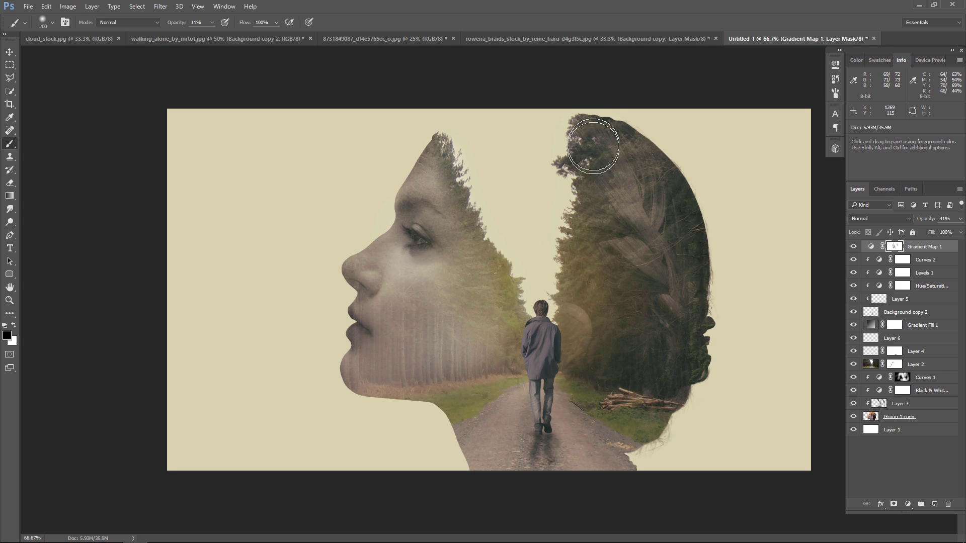
pyautogui.press(']')
pyautogui.press(']')
pyautogui.moveTo(554, 317)
pyautogui.mouseDown()
pyautogui.moveTo(537, 324)
pyautogui.moveTo(545, 465)
pyautogui.moveTo(621, 367)
pyautogui.mouseUp()
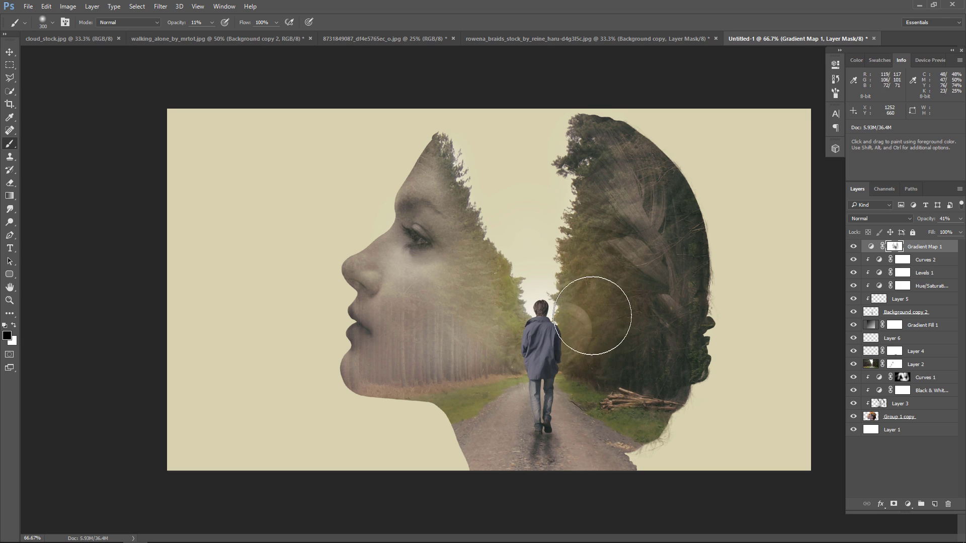
pyautogui.hotkey('ctrl', 'z')
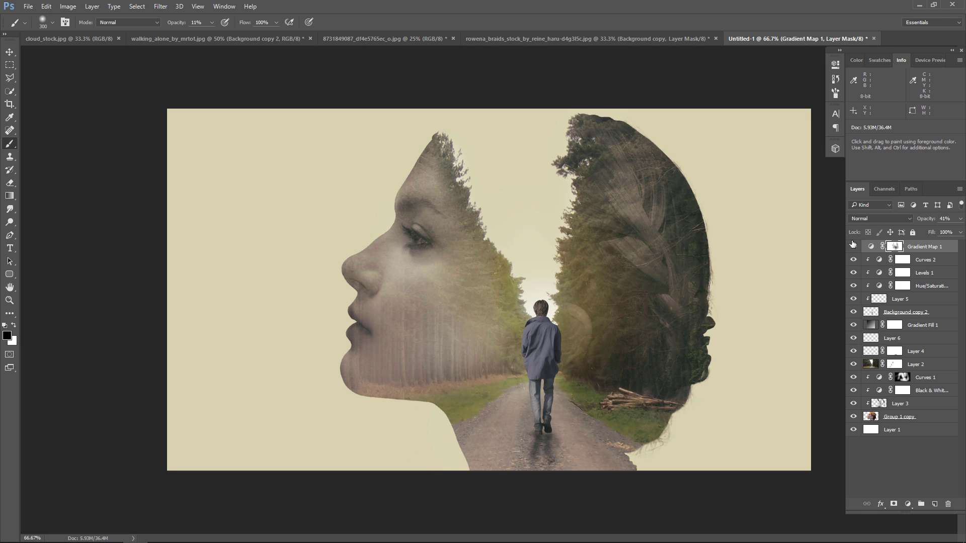
# - Toggle the gradient map to compare, then bring up the cloud photo
pyautogui.click(852, 246)
pyautogui.click(853, 247)
pyautogui.click(10, 51)
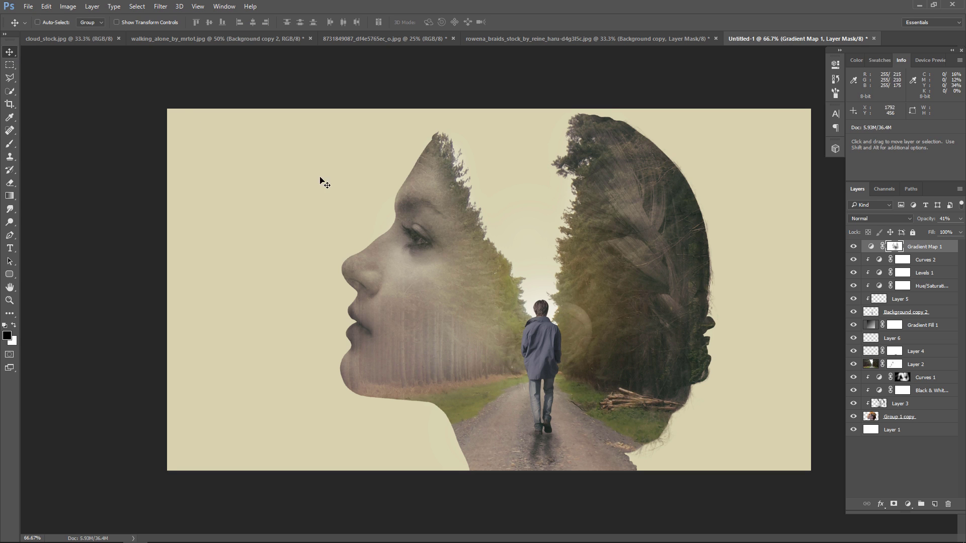
pyautogui.click(75, 40)
# - Drag the cloud photo into the portrait and set Layer 7 to Soft Light
pyautogui.moveTo(491, 232)
pyautogui.mouseDown()
pyautogui.moveTo(747, 56)
pyautogui.moveTo(543, 287)
pyautogui.mouseUp()
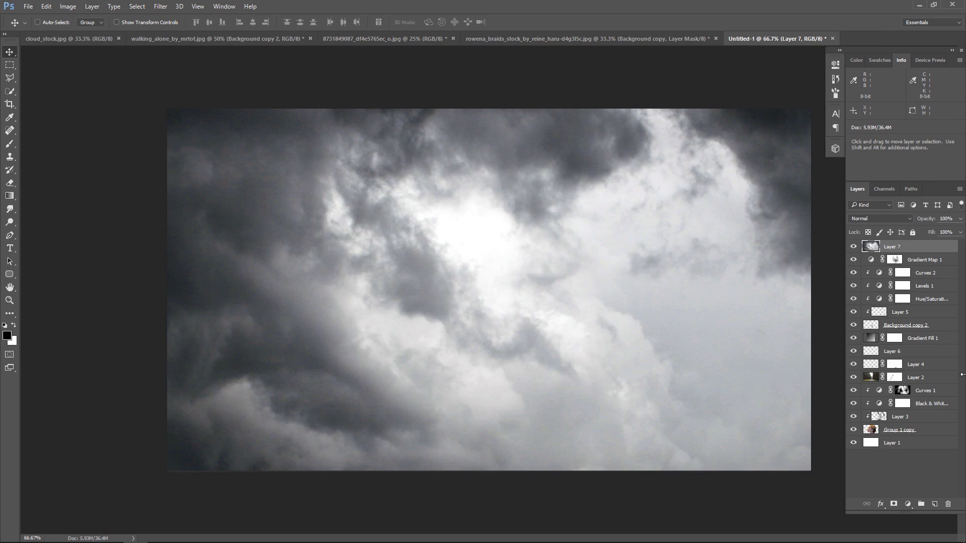
pyautogui.click(888, 220)
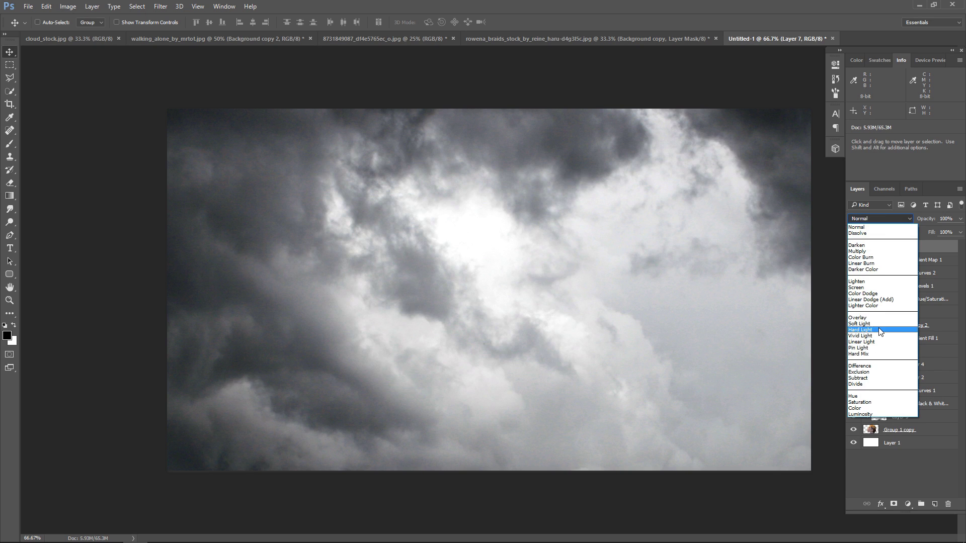
pyautogui.click(865, 324)
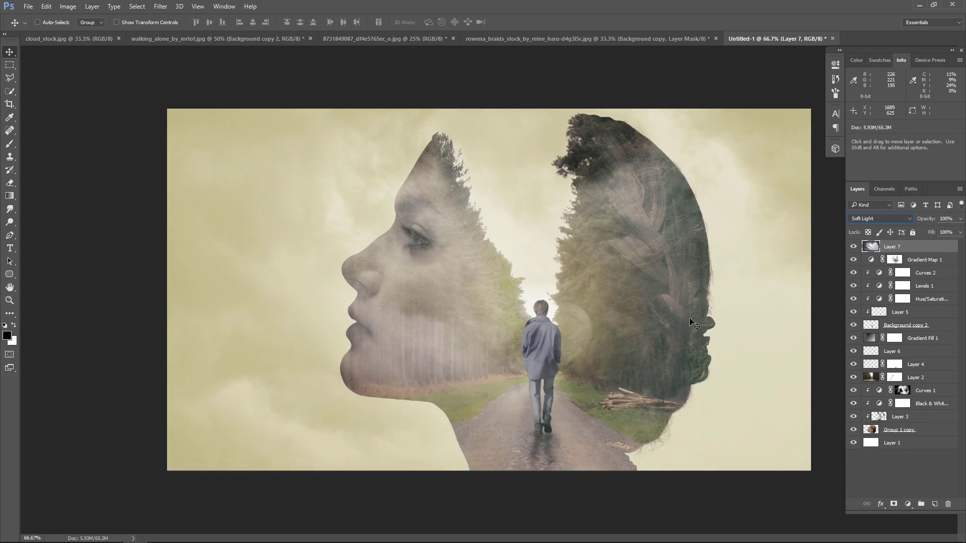
# - Scale the clouds to about 82% and position them to cover the canvas
pyautogui.hotkey('ctrl', '-')
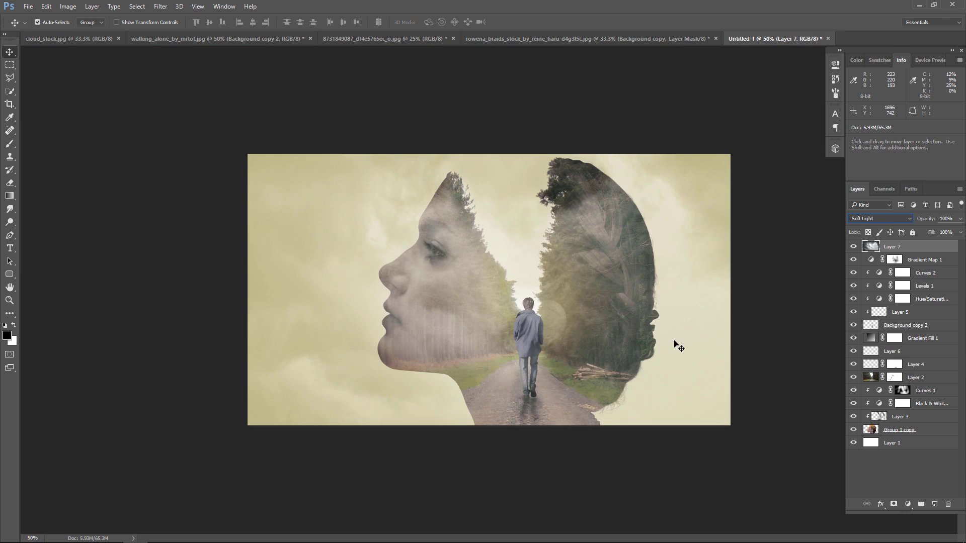
pyautogui.hotkey('ctrl', 't')
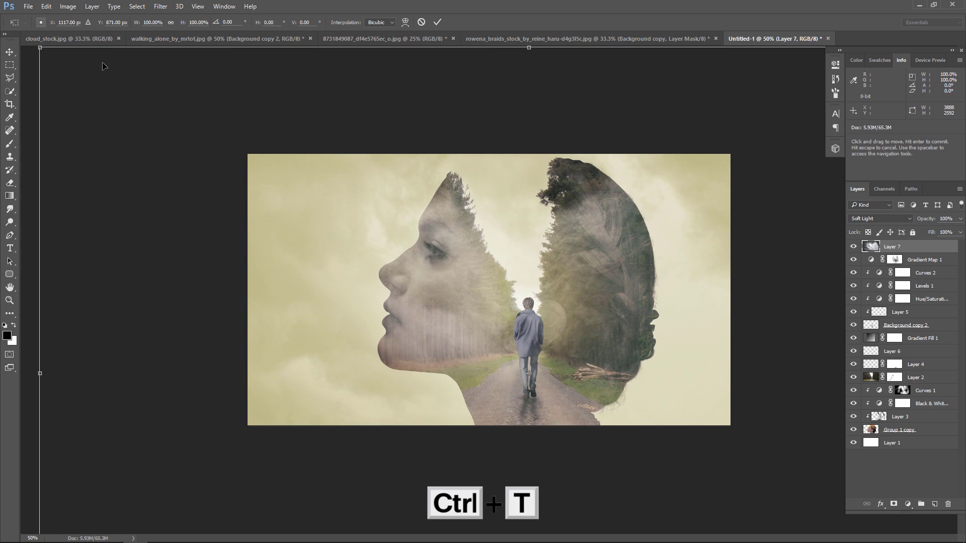
pyautogui.moveTo(41, 48); pyautogui.dragTo(168, 134)
pyautogui.moveTo(422, 376); pyautogui.dragTo(330, 316)
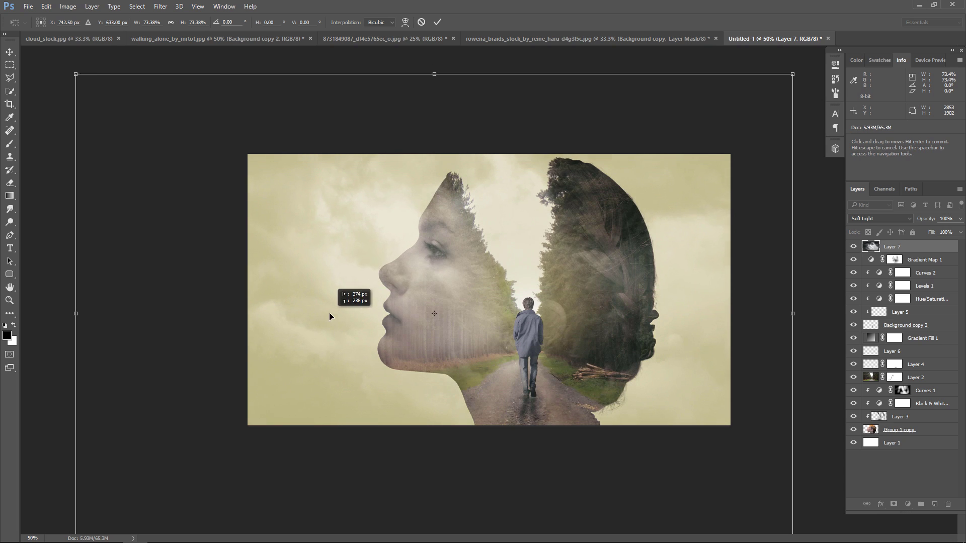
pyautogui.moveTo(75, 74)
pyautogui.mouseDown()
pyautogui.moveTo(18, 50)
pyautogui.moveTo(27, 58)
pyautogui.mouseUp()
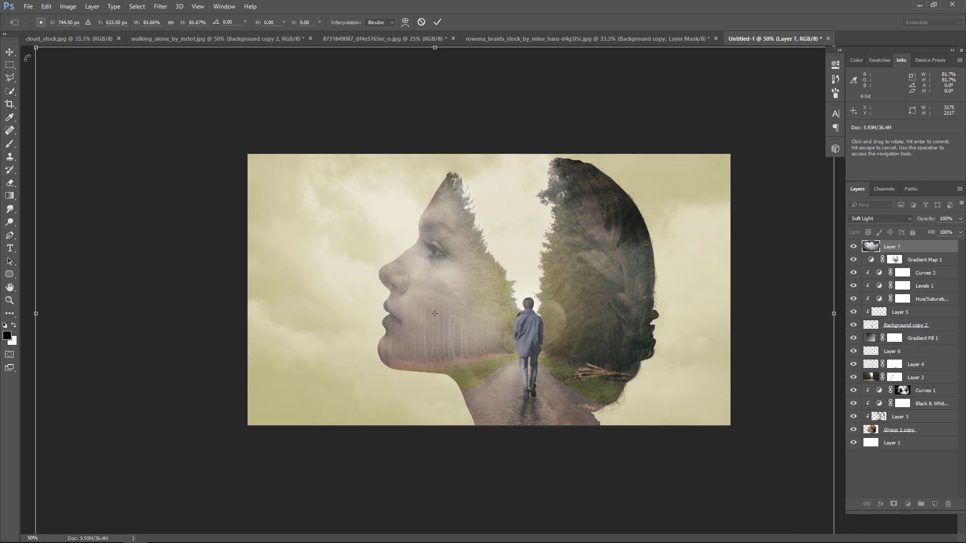
pyautogui.press('Return')
pyautogui.hotkey('ctrl', '+')
pyautogui.hotkey('ctrl', '+')
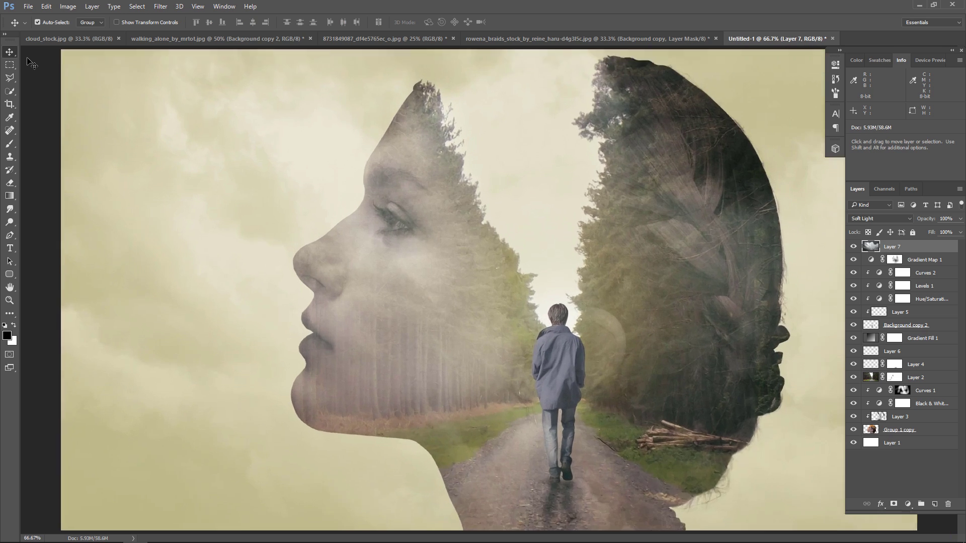
pyautogui.hotkey('ctrl', '-')
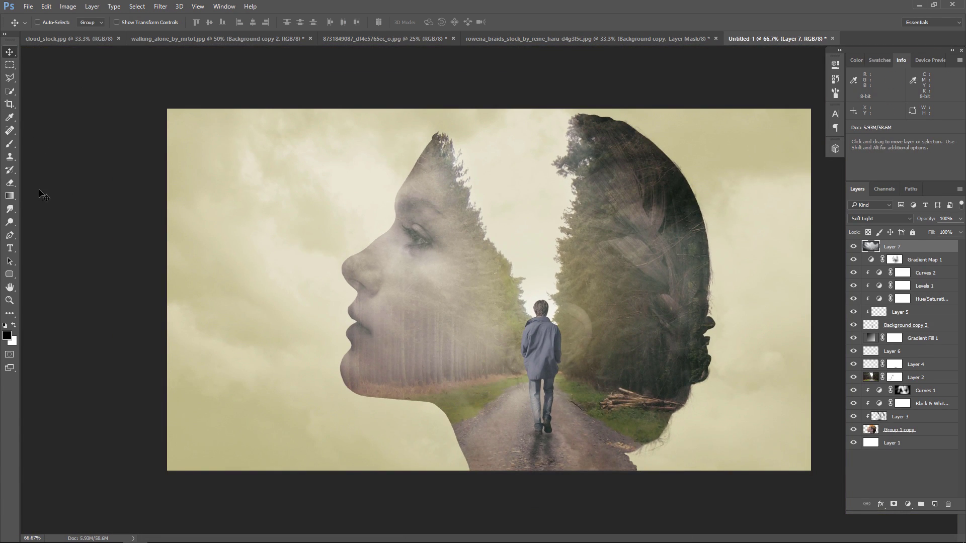
# - Mask Layer 7 and paint the clouds off the forehead and hair at 28% brush opacity
pyautogui.click(894, 504)
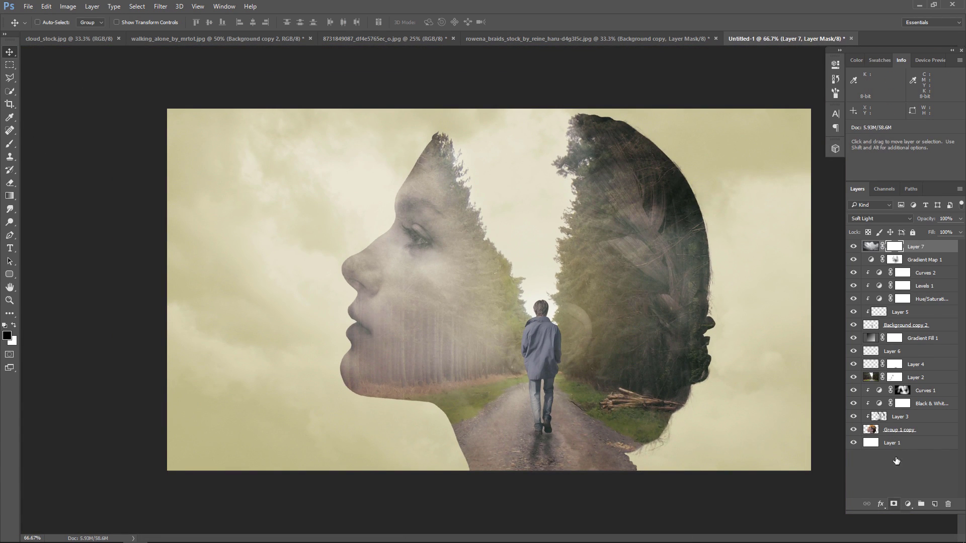
pyautogui.click(10, 145)
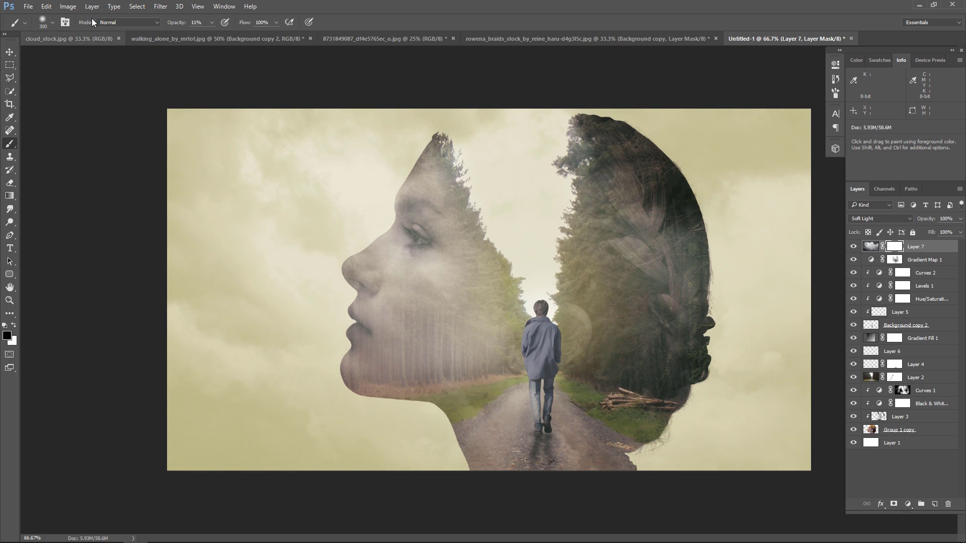
pyautogui.click(211, 23)
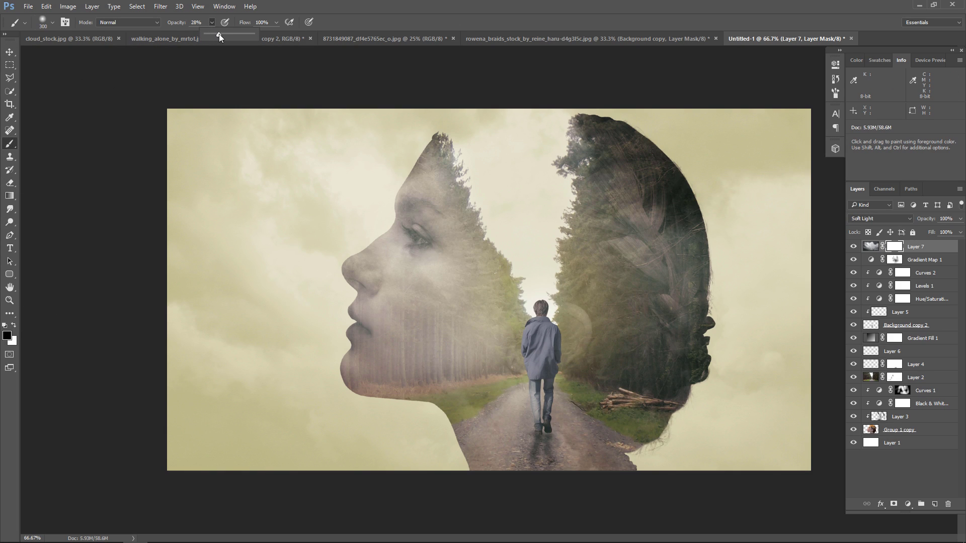
pyautogui.press('[')
pyautogui.press('[')
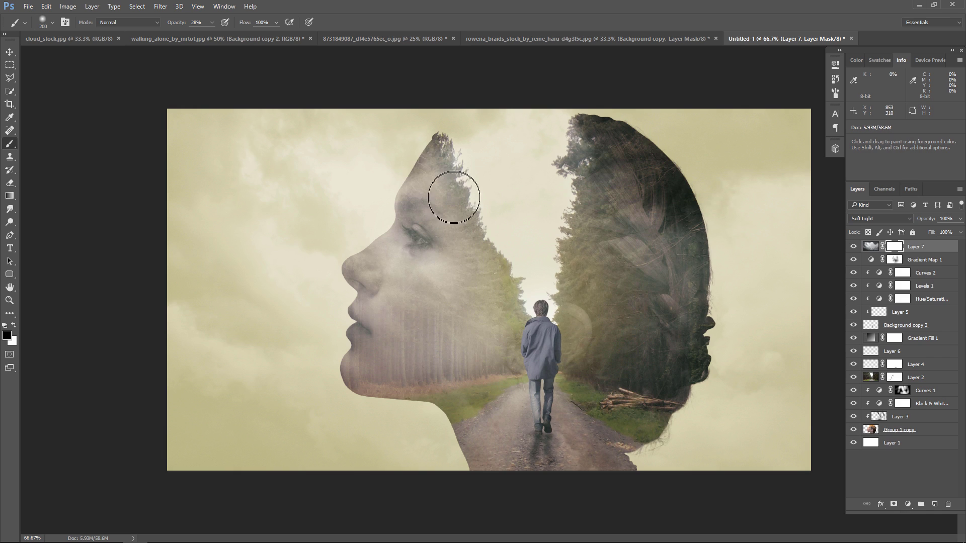
pyautogui.moveTo(454, 198)
pyautogui.mouseDown()
pyautogui.moveTo(496, 162)
pyautogui.moveTo(420, 255)
pyautogui.moveTo(409, 292)
pyautogui.moveTo(417, 307)
pyautogui.moveTo(397, 286)
pyautogui.moveTo(431, 334)
pyautogui.moveTo(525, 387)
pyautogui.moveTo(583, 327)
pyautogui.moveTo(643, 233)
pyautogui.moveTo(619, 146)
pyautogui.moveTo(608, 175)
pyautogui.moveTo(589, 151)
pyautogui.moveTo(674, 216)
pyautogui.moveTo(652, 367)
pyautogui.moveTo(614, 422)
pyautogui.moveTo(593, 161)
pyautogui.moveTo(614, 211)
pyautogui.moveTo(570, 406)
pyautogui.mouseUp()
pyautogui.press(']')
pyautogui.press(']')
pyautogui.press(']')
pyautogui.press('[')
pyautogui.press('[')
pyautogui.press('[')
pyautogui.press(']')
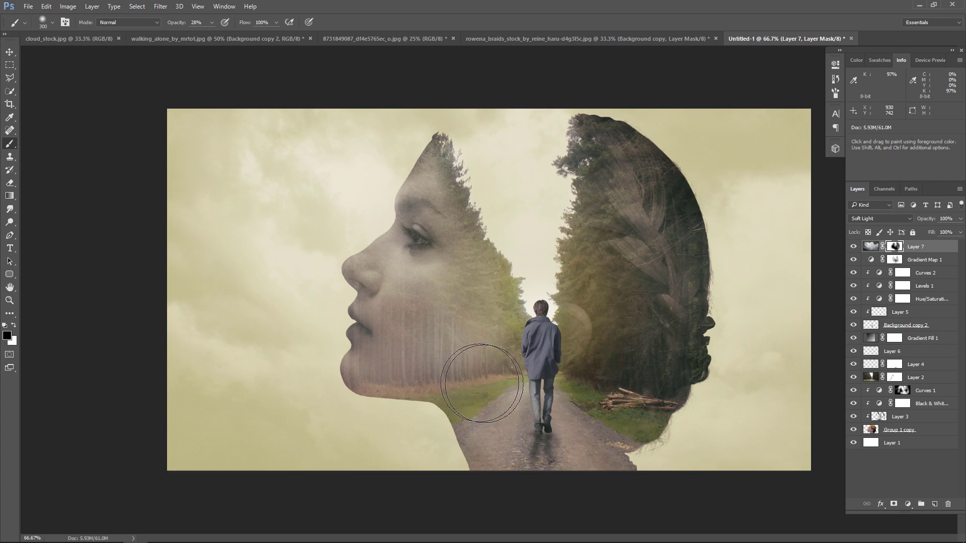
# - Toggle the cloud layer to compare, then add a new empty Layer 8
pyautogui.click(852, 247)
pyautogui.click(852, 247)
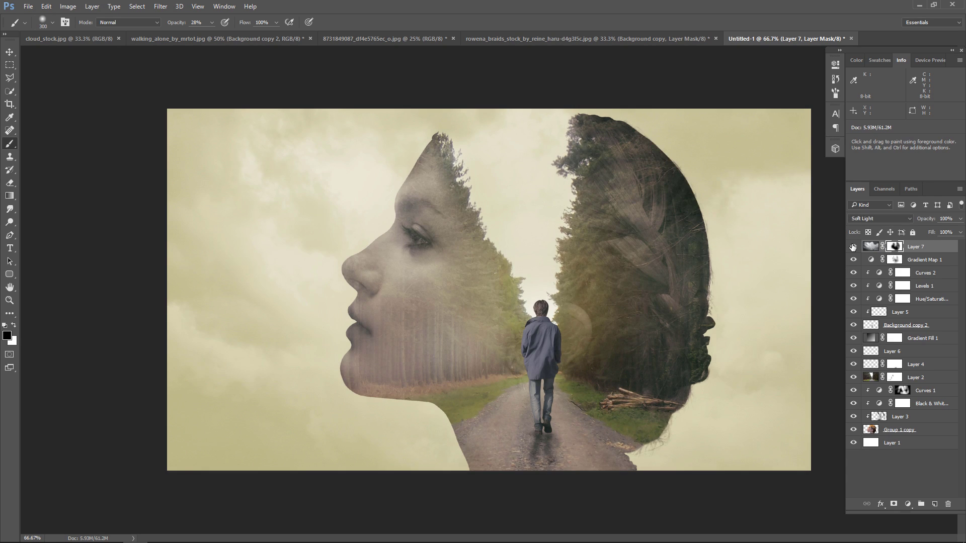
pyautogui.click(852, 247)
pyautogui.click(853, 246)
pyautogui.click(853, 246)
pyautogui.click(10, 53)
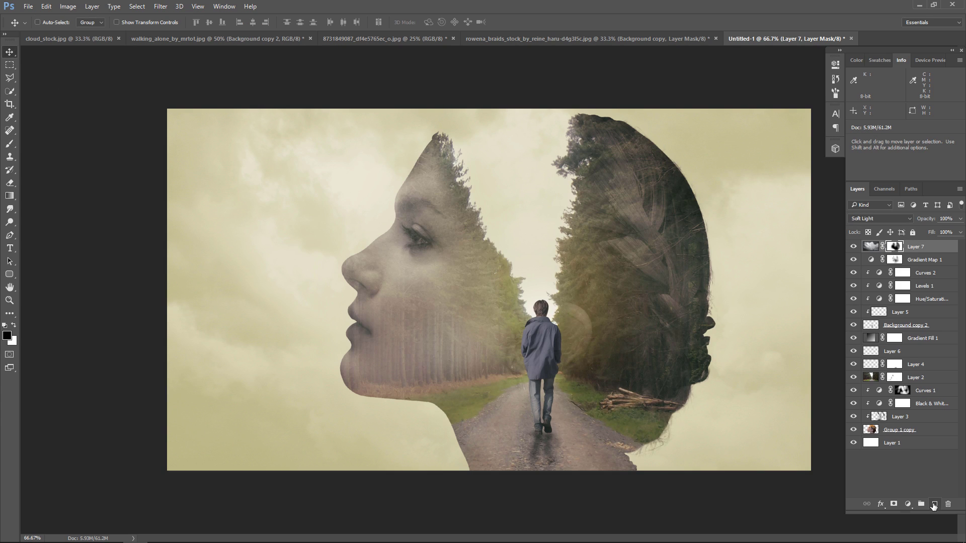
pyautogui.click(933, 504)
# - Stamp the visible layers into Layer 8 and open the Camera Raw Filter
pyautogui.hotkey('ctrl', 'shift', 'alt', 'e')
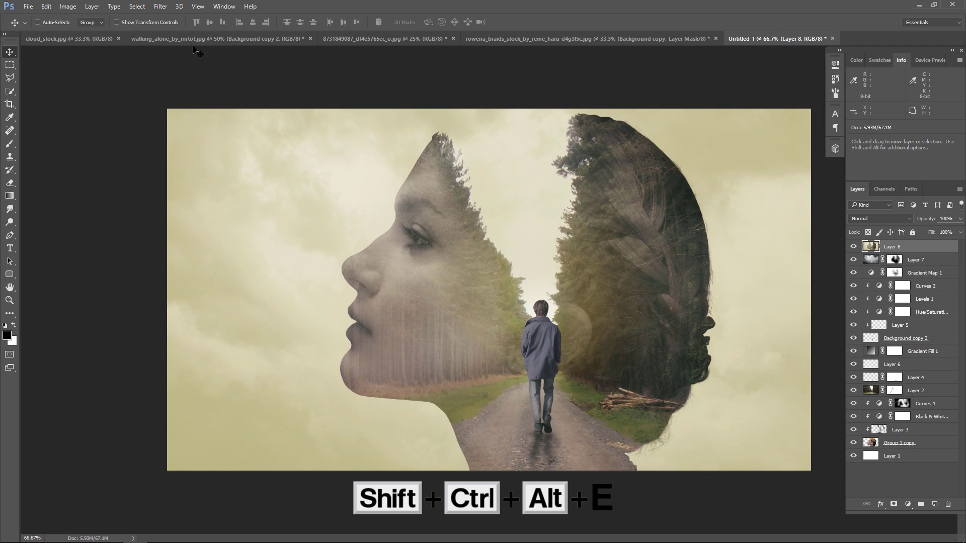
pyautogui.click(161, 7)
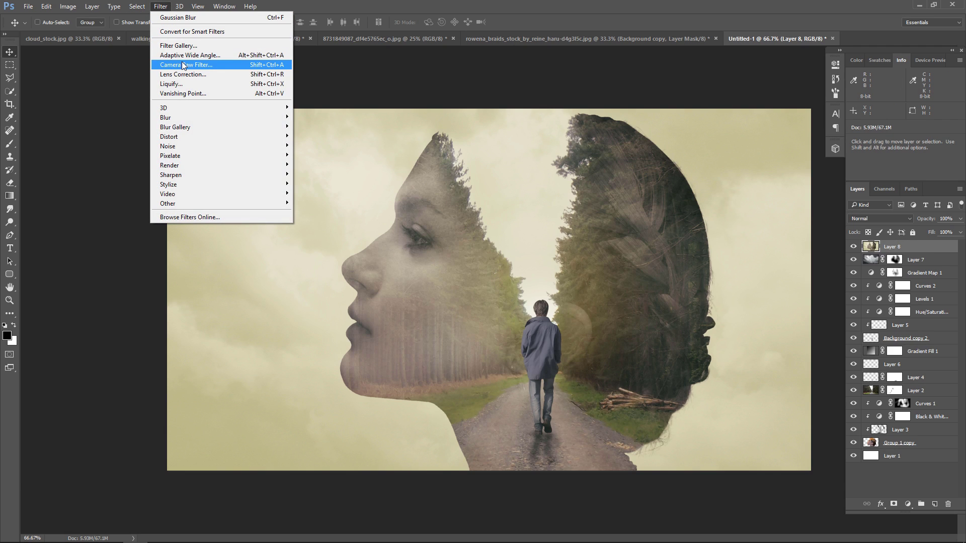
pyautogui.click(207, 69)
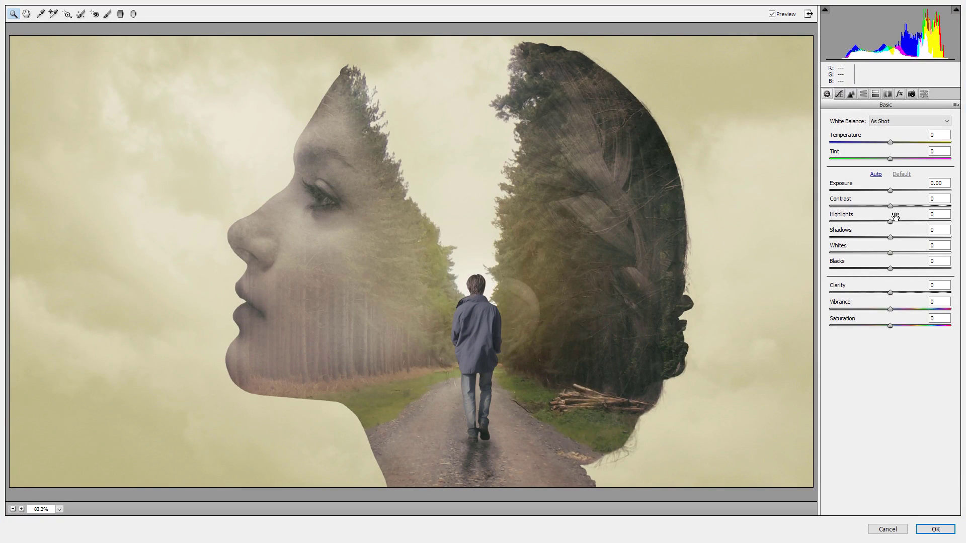
# - Set Basic sliders: highlights -74, blacks +56, contrast +55, whites -51, exposure -0.15, vibrance -18
pyautogui.moveTo(895, 216)
pyautogui.mouseDown()
pyautogui.moveTo(845, 224)
pyautogui.moveTo(942, 237)
pyautogui.moveTo(933, 245)
pyautogui.mouseUp()
pyautogui.moveTo(890, 252); pyautogui.dragTo(853, 260)
pyautogui.moveTo(890, 269)
pyautogui.mouseDown()
pyautogui.moveTo(927, 273)
pyautogui.moveTo(907, 292)
pyautogui.mouseUp()
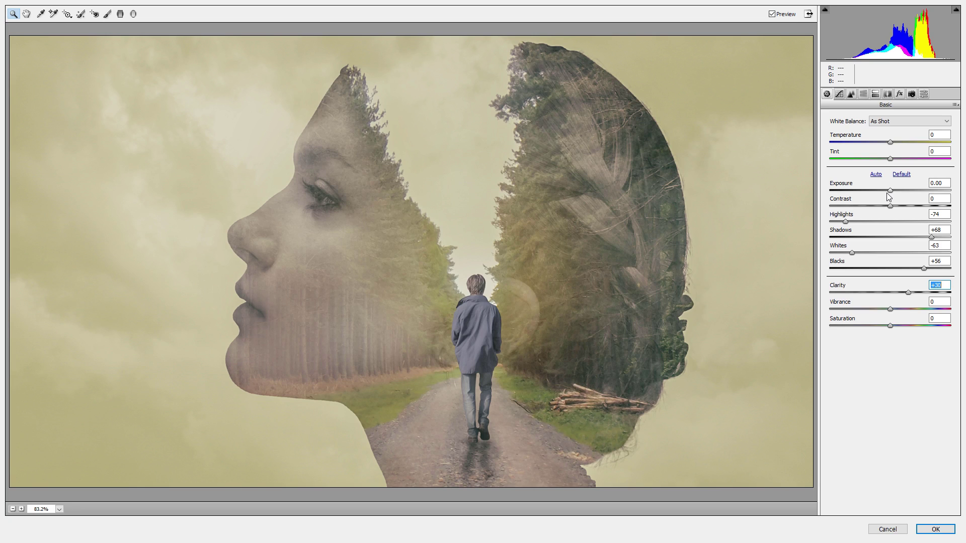
pyautogui.moveTo(890, 206); pyautogui.dragTo(924, 205)
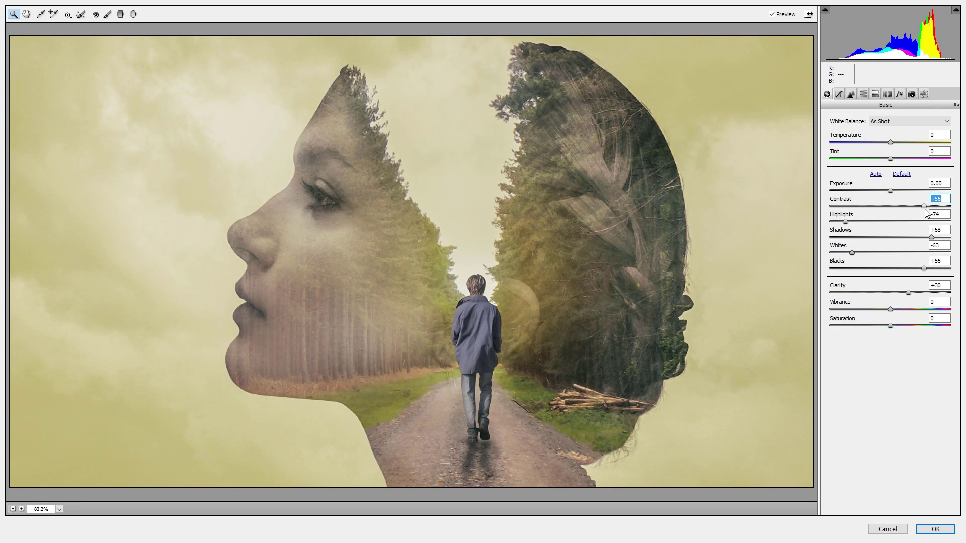
pyautogui.moveTo(931, 237); pyautogui.dragTo(914, 268)
pyautogui.moveTo(852, 252)
pyautogui.mouseDown()
pyautogui.moveTo(859, 253)
pyautogui.moveTo(849, 221)
pyautogui.mouseUp()
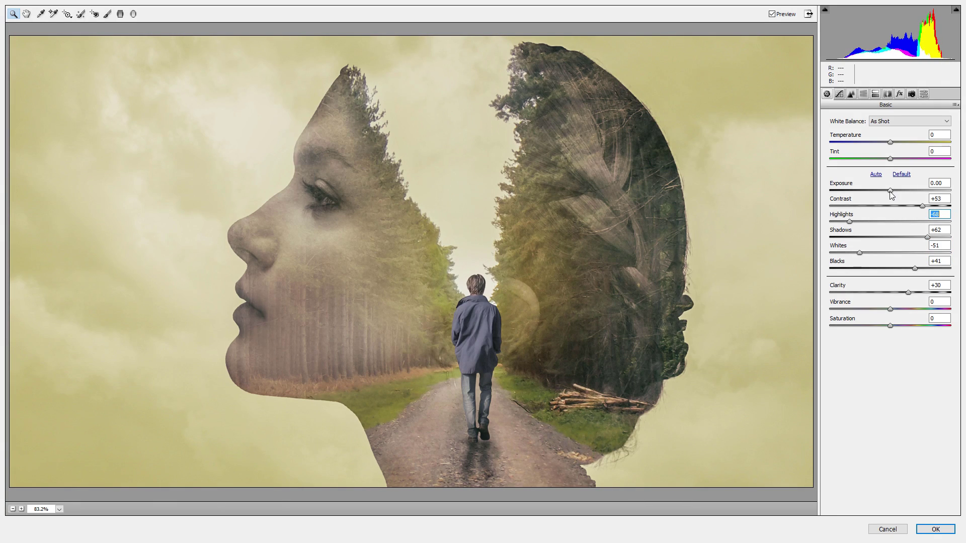
pyautogui.moveTo(890, 192); pyautogui.dragTo(929, 212)
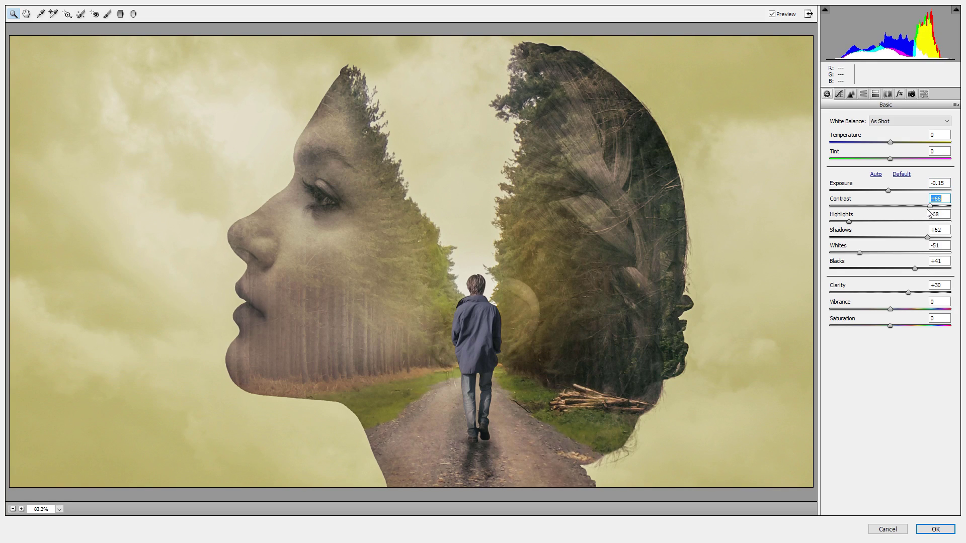
pyautogui.moveTo(889, 144)
pyautogui.mouseDown()
pyautogui.moveTo(896, 161)
pyautogui.moveTo(889, 144)
pyautogui.mouseUp()
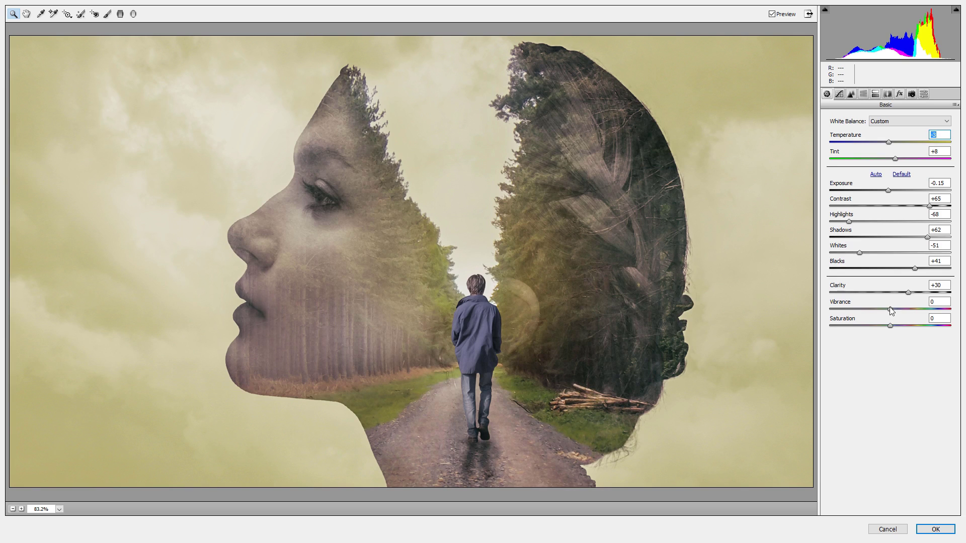
pyautogui.moveTo(890, 309); pyautogui.dragTo(879, 310)
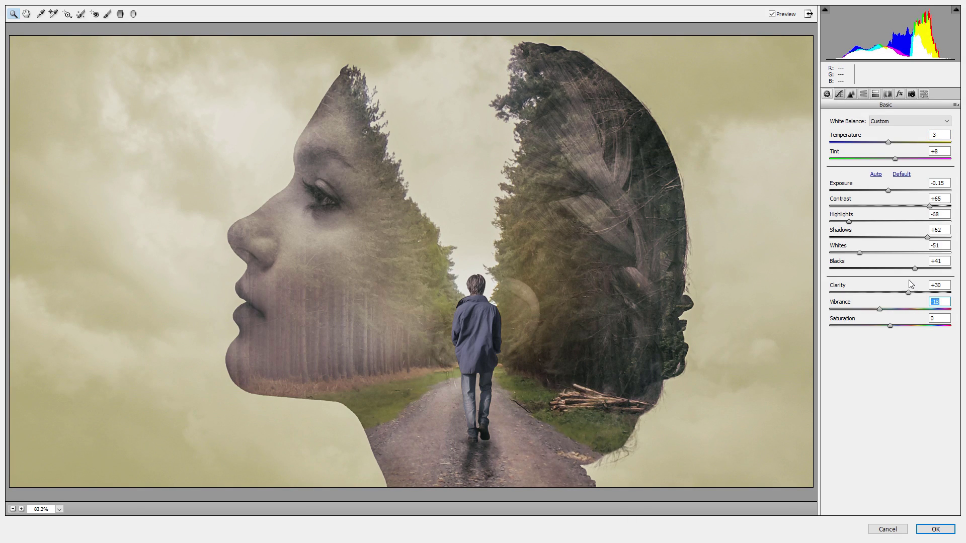
# - Set the Tone Curve to Highlights +28, Lights -32, Darks -20 and apply the filter
pyautogui.click(839, 94)
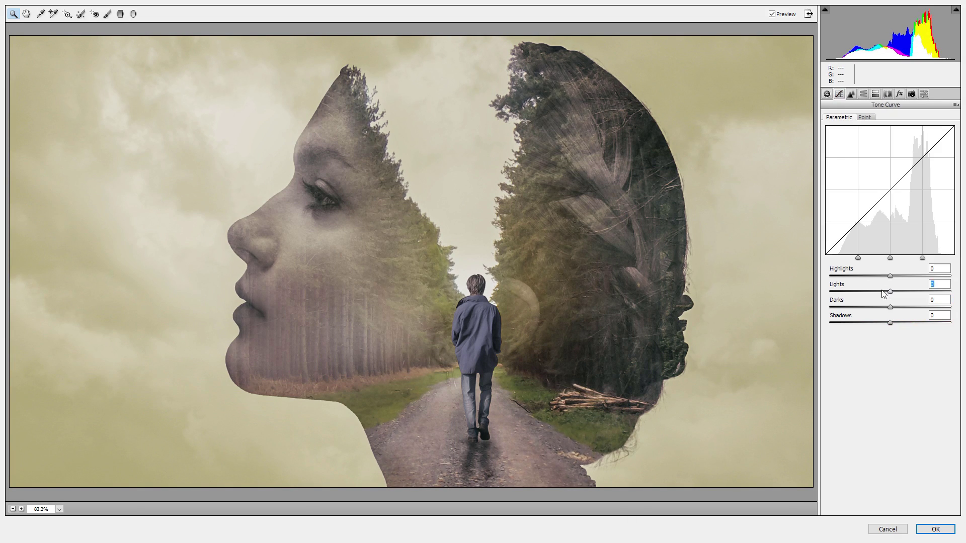
pyautogui.moveTo(889, 292)
pyautogui.mouseDown()
pyautogui.moveTo(871, 292)
pyautogui.moveTo(902, 276)
pyautogui.moveTo(878, 308)
pyautogui.mouseUp()
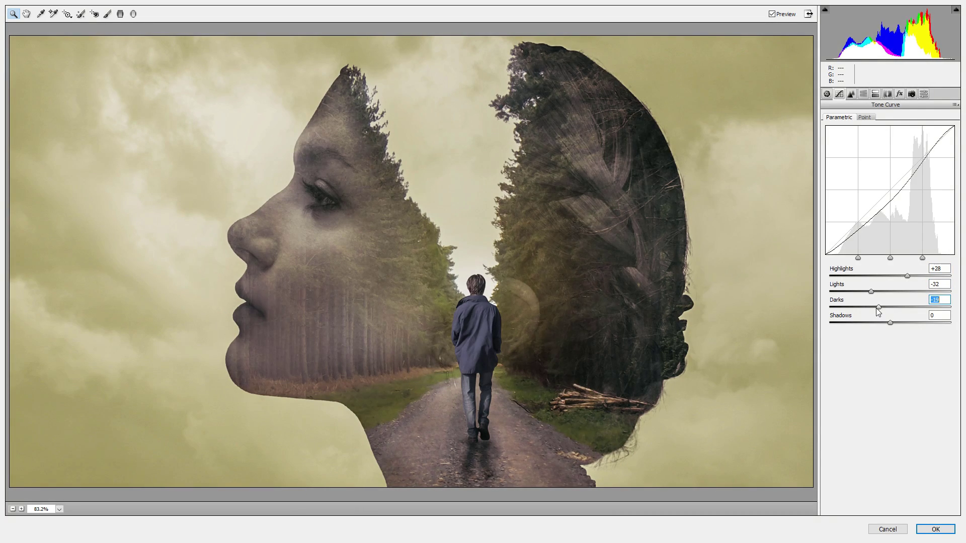
pyautogui.moveTo(878, 308)
pyautogui.mouseDown()
pyautogui.moveTo(875, 323)
pyautogui.moveTo(909, 323)
pyautogui.mouseUp()
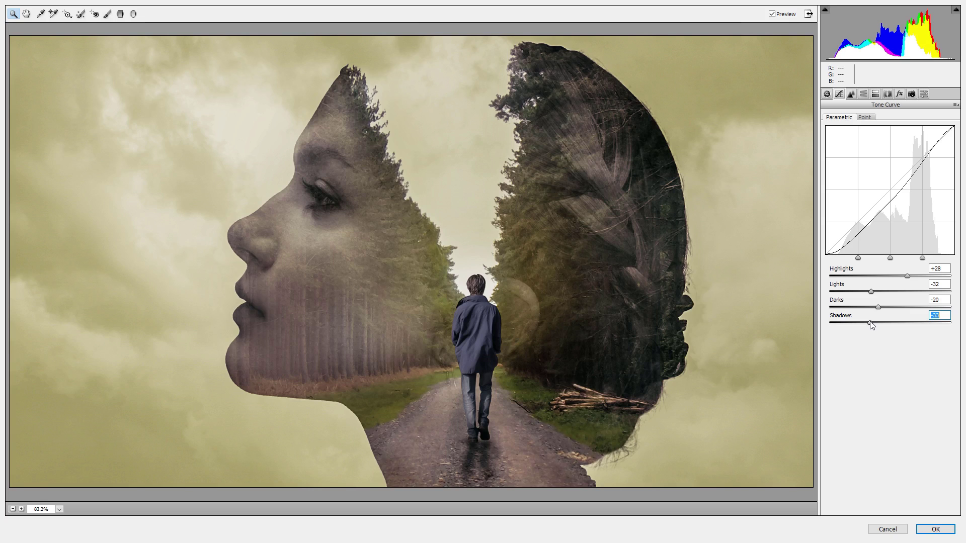
pyautogui.click(935, 530)
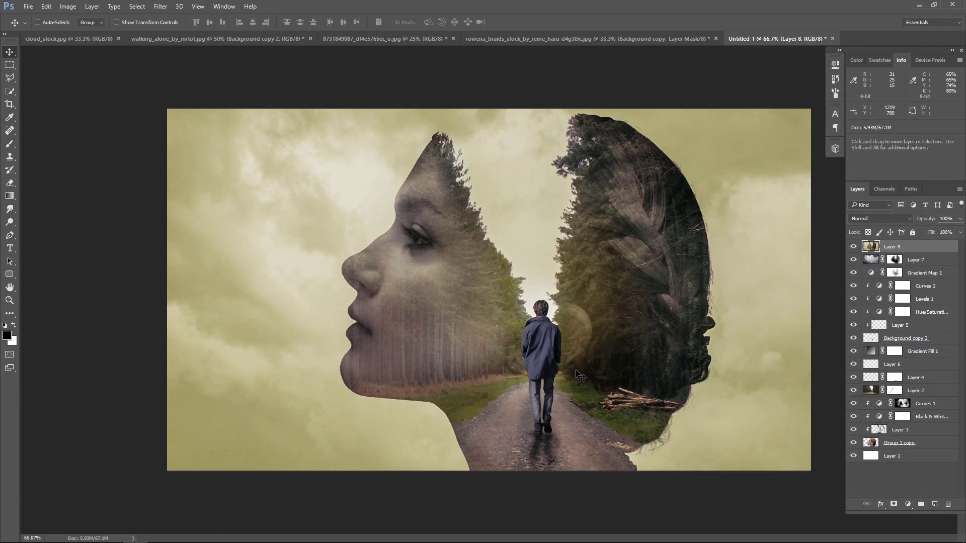
# - Fade graded Layer 8 to 70% opacity, comparing with and without the grade
pyautogui.click(853, 246)
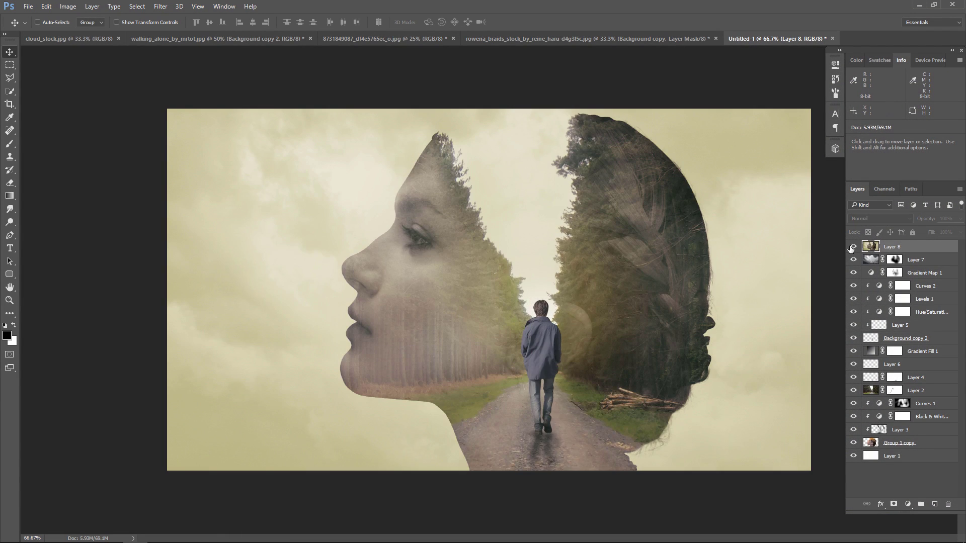
pyautogui.click(853, 246)
pyautogui.click(960, 219)
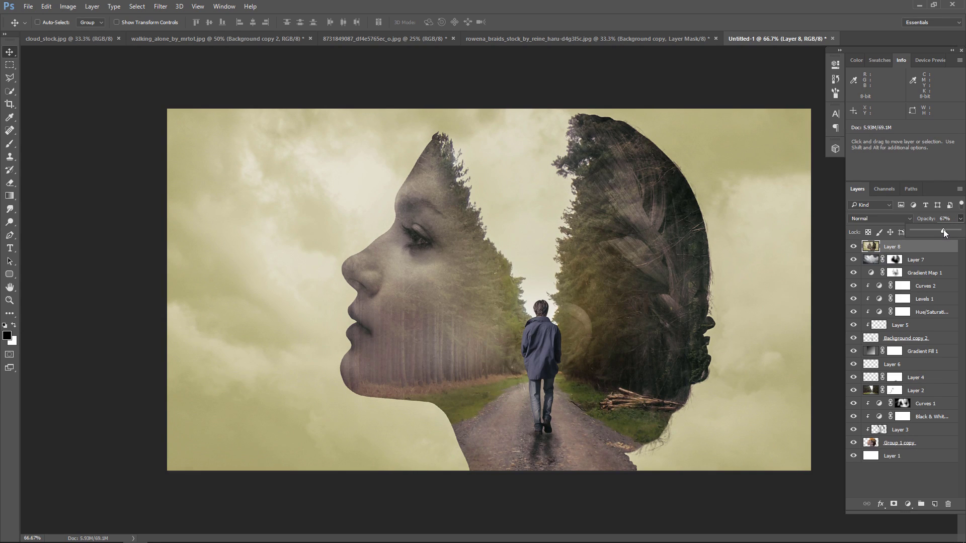
pyautogui.click(853, 247)
pyautogui.click(853, 247)
# - Stamp the visible image into a new Layer 9, undoing an accidental mask
pyautogui.hotkey('ctrl', 'shift', 'alt', 'e')
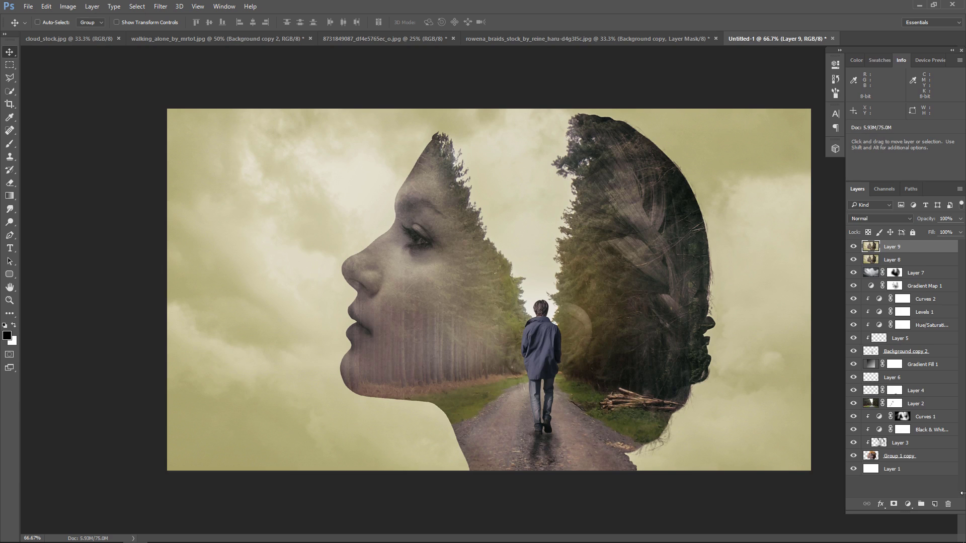
pyautogui.click(894, 504)
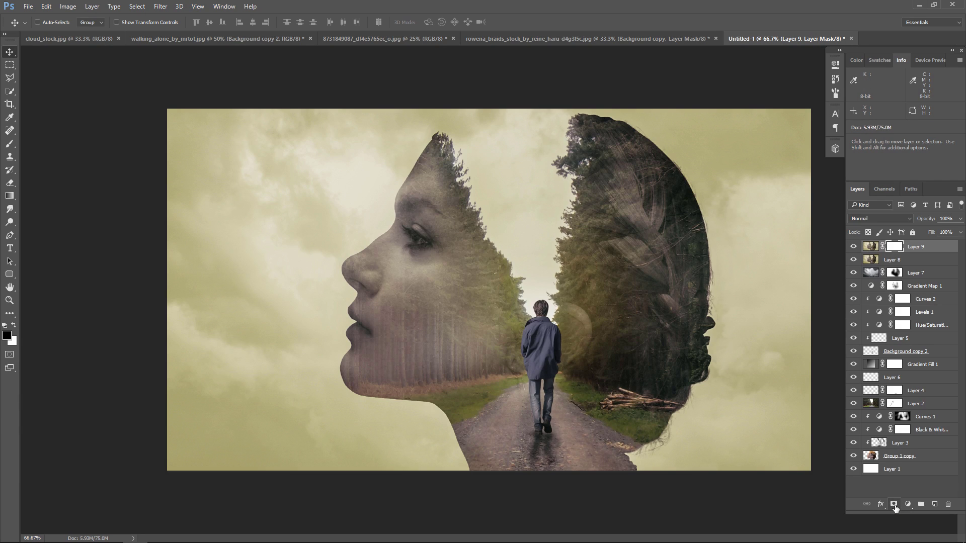
pyautogui.hotkey('ctrl', 'z')
pyautogui.click(908, 504)
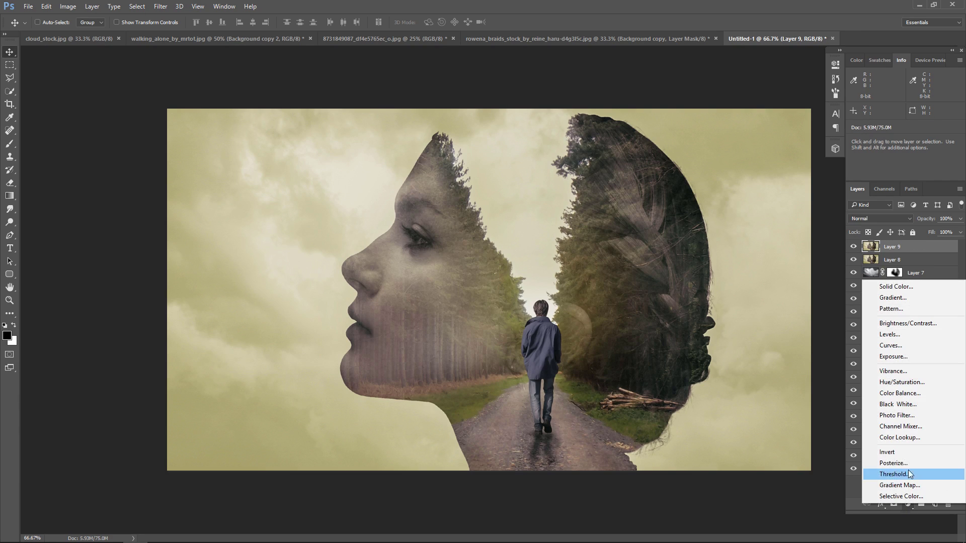
# - Add a Color Lookup adjustment using the Soft_Warming.look preset
pyautogui.click(911, 438)
pyautogui.click(749, 93)
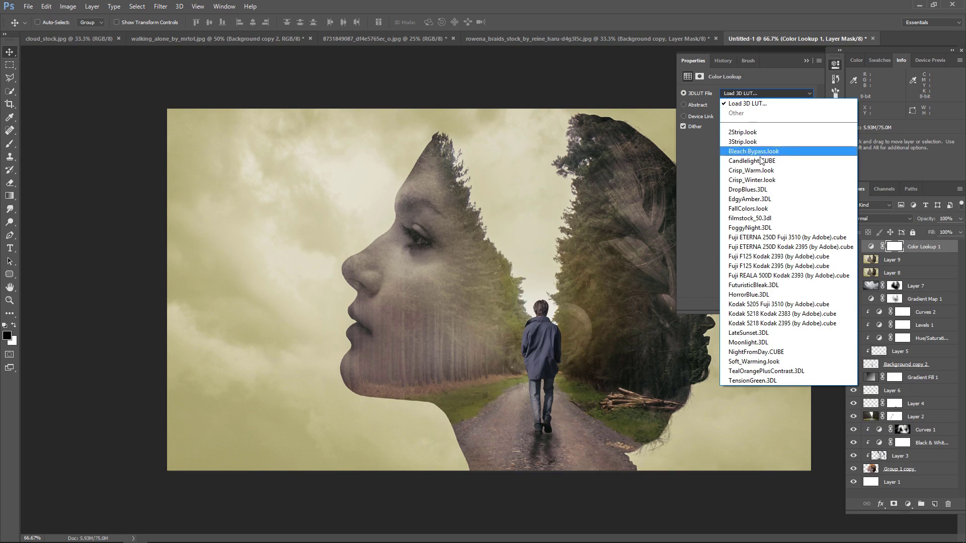
pyautogui.click(786, 361)
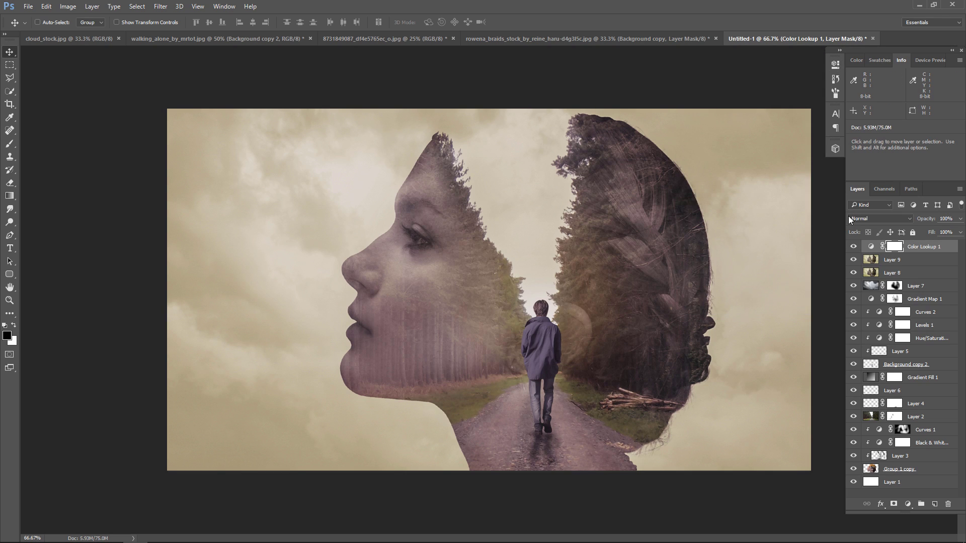
pyautogui.click(853, 246)
# - Paint the lookup mask with a 13% black brush over the cheek and right-hand head
pyautogui.click(10, 143)
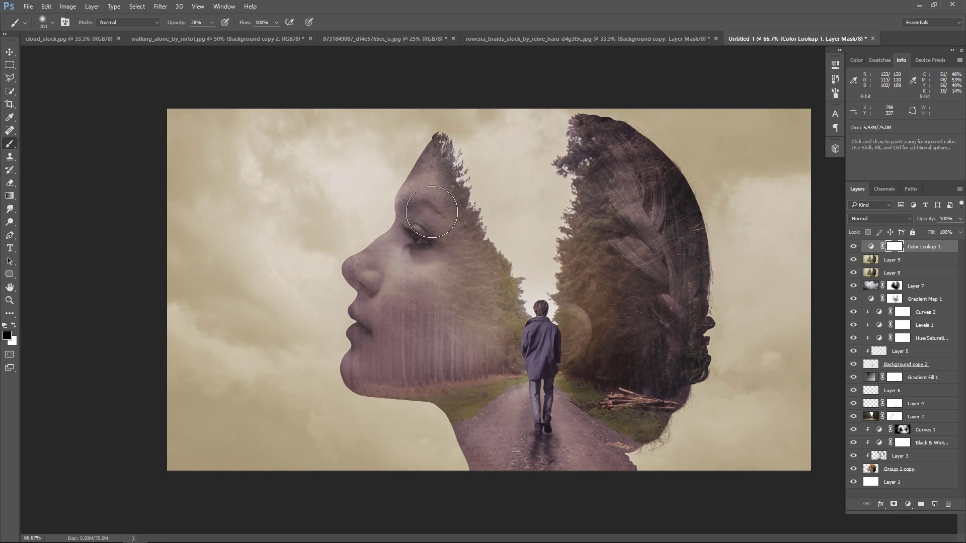
pyautogui.click(211, 22)
pyautogui.moveTo(209, 37); pyautogui.dragTo(201, 36)
pyautogui.press(']')
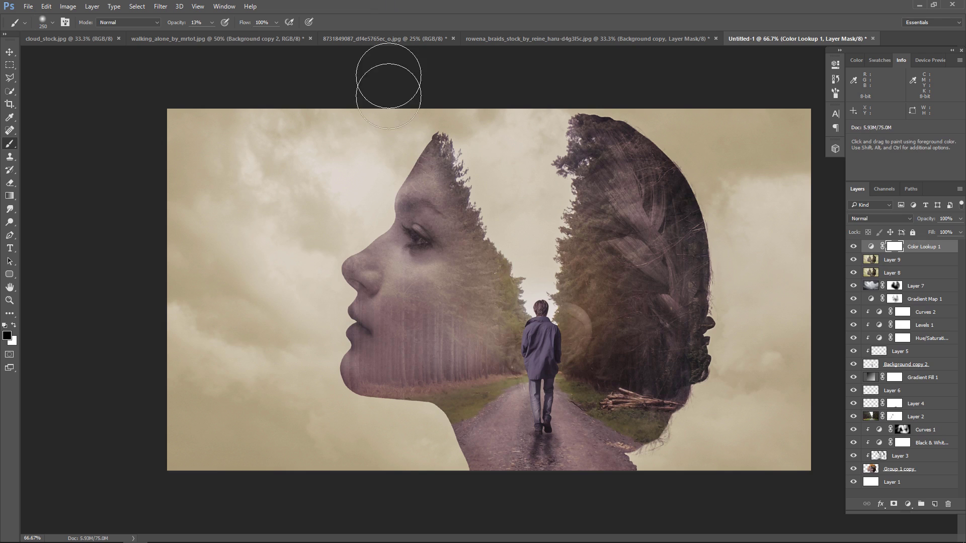
pyautogui.moveTo(415, 301)
pyautogui.mouseDown()
pyautogui.moveTo(422, 263)
pyautogui.moveTo(428, 358)
pyautogui.mouseUp()
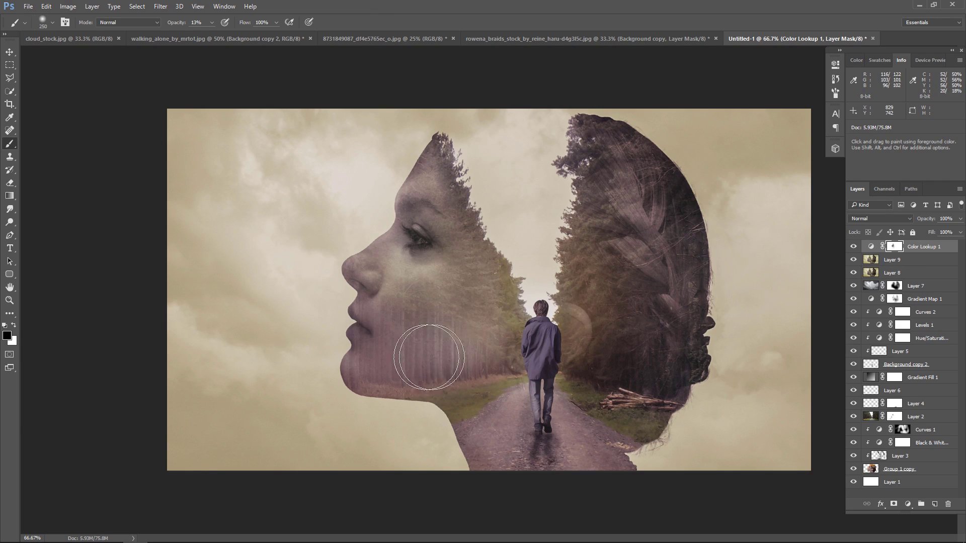
pyautogui.moveTo(647, 258)
pyautogui.mouseDown()
pyautogui.moveTo(639, 371)
pyautogui.moveTo(606, 151)
pyautogui.mouseUp()
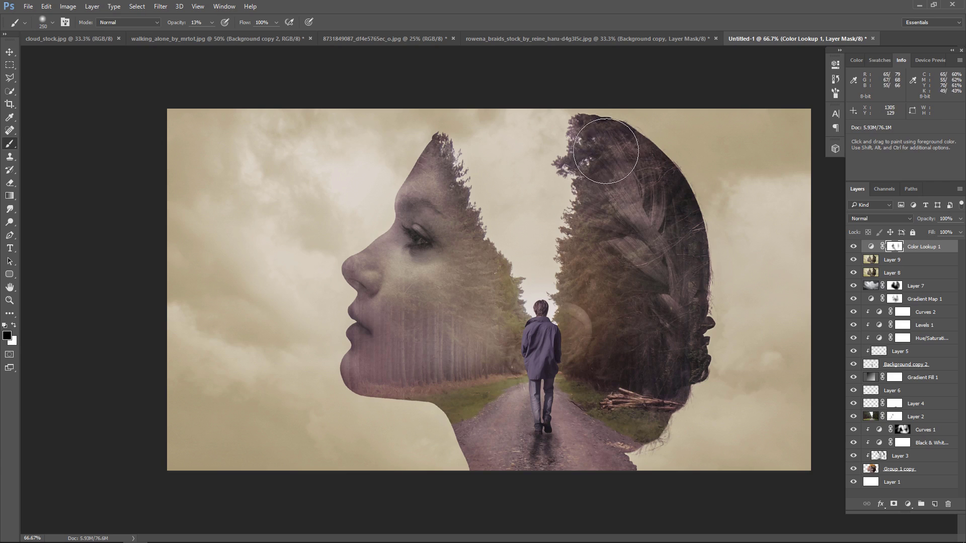
pyautogui.click(853, 247)
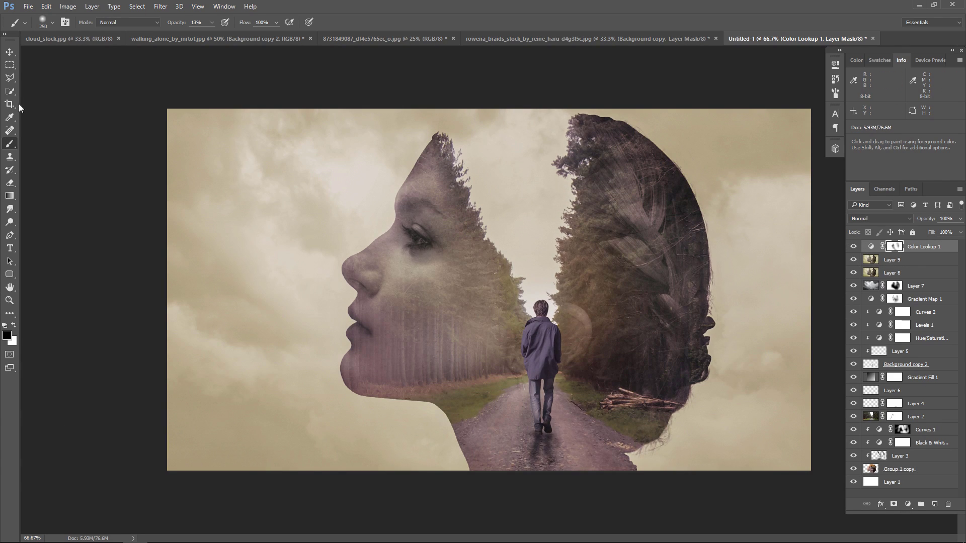
pyautogui.click(11, 54)
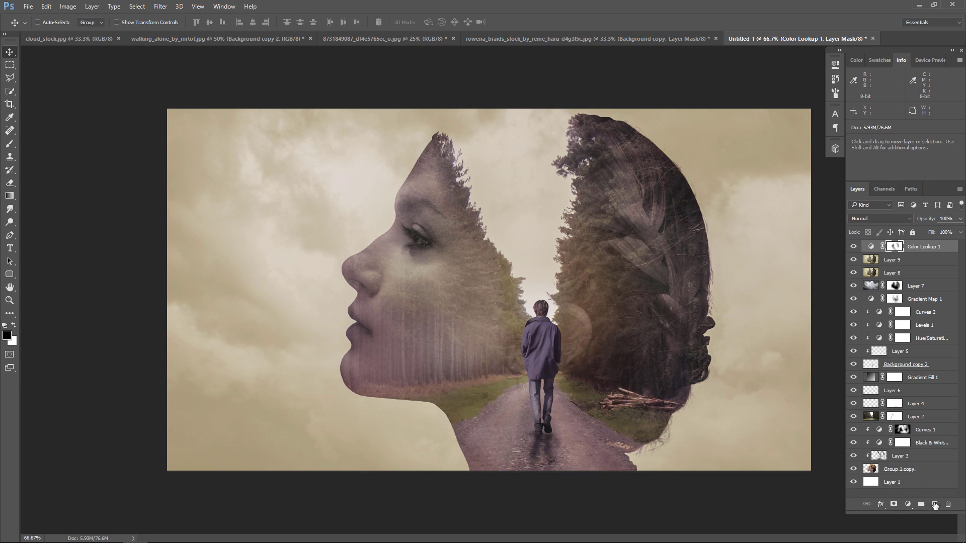
# - Add a new Layer 10 and choose the flying-birds brush preset
pyautogui.click(934, 504)
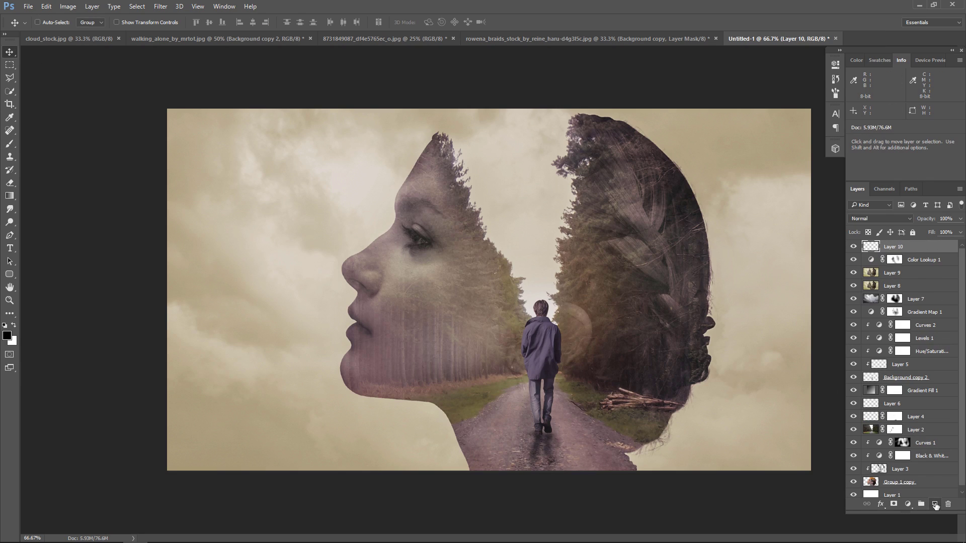
pyautogui.click(12, 147)
pyautogui.click(50, 23)
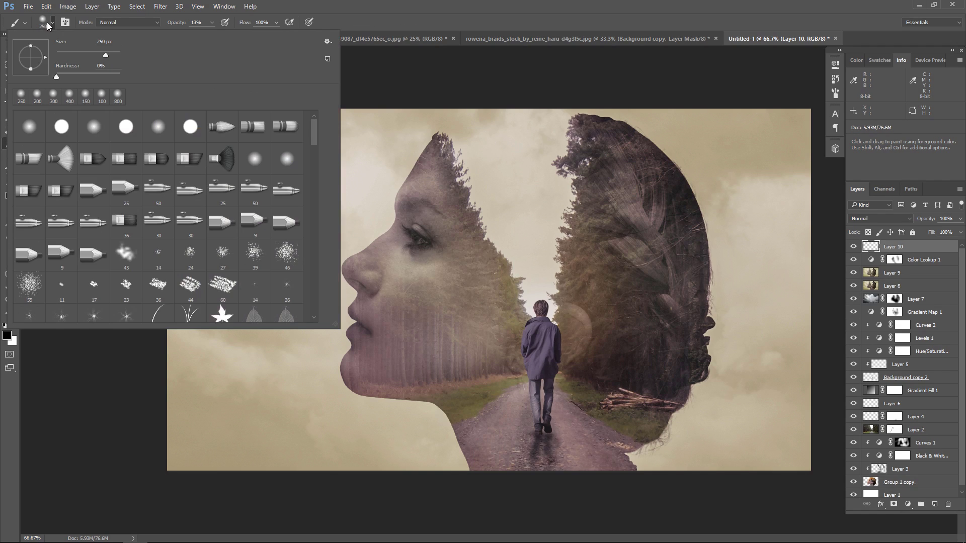
pyautogui.moveTo(313, 135); pyautogui.dragTo(313, 203)
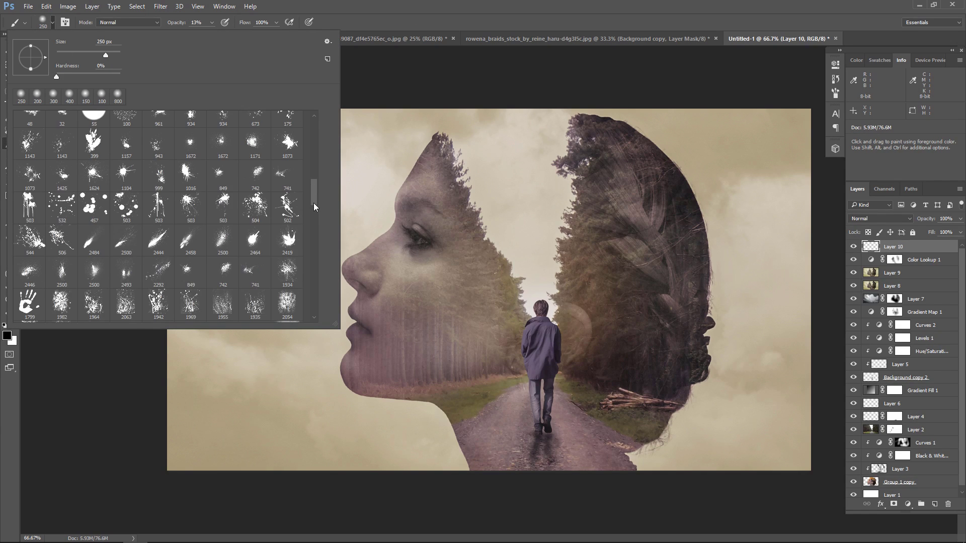
pyautogui.scroll(-5, 312, 227)
pyautogui.scroll(-5, 310, 243)
pyautogui.scroll(-5, 310, 256)
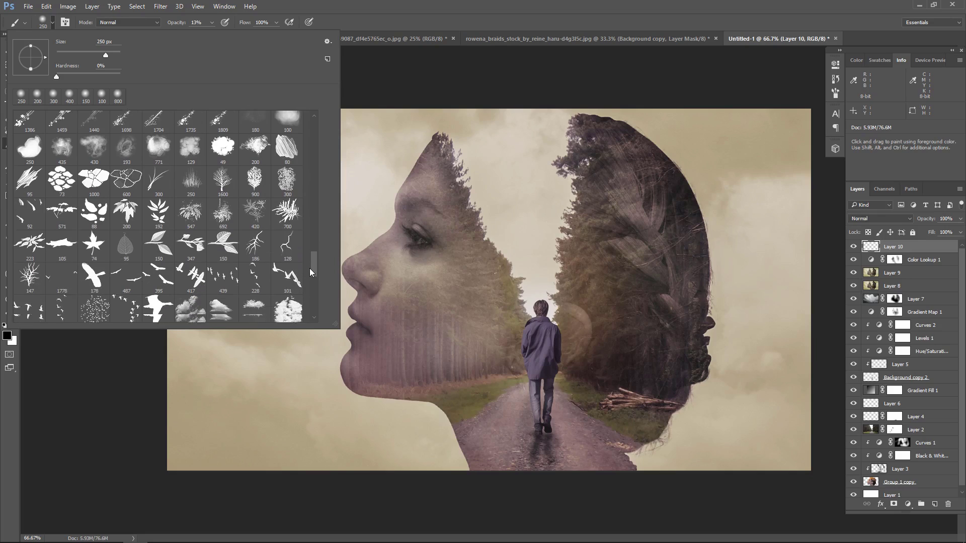
pyautogui.scroll(-5, 309, 270)
pyautogui.moveTo(309, 271); pyautogui.dragTo(309, 273)
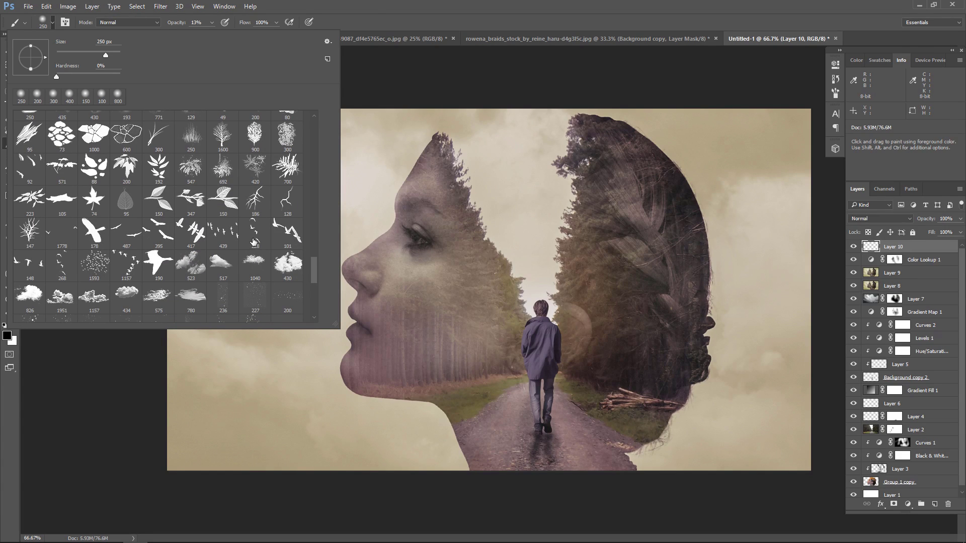
pyautogui.click(156, 236)
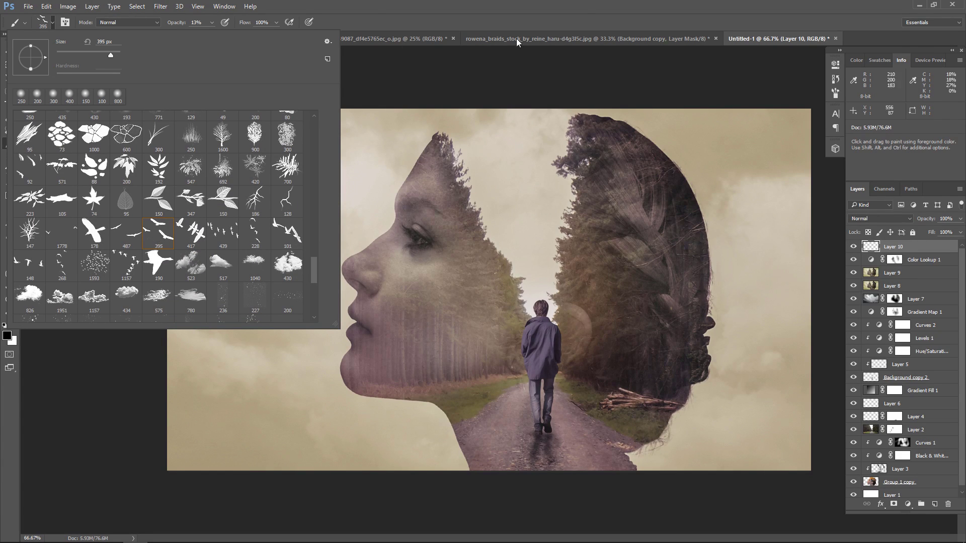
pyautogui.click(543, 76)
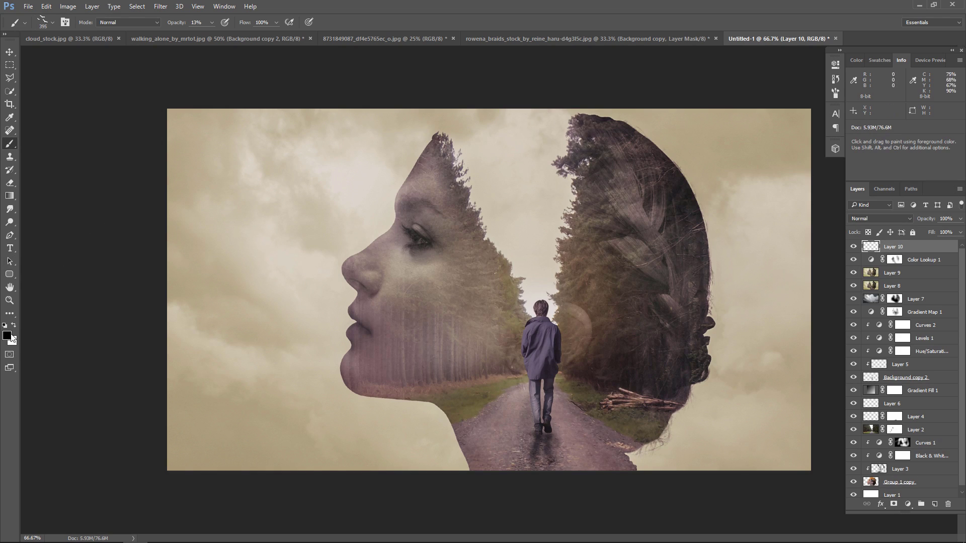
# - Stamp a small bird flock in the sky, rotate it, and fade the layer to 55%
pyautogui.moveTo(212, 22)
pyautogui.mouseDown()
pyautogui.moveTo(217, 35)
pyautogui.moveTo(254, 35)
pyautogui.mouseUp()
pyautogui.press('[')
pyautogui.press('[')
pyautogui.press('[')
pyautogui.click(494, 193)
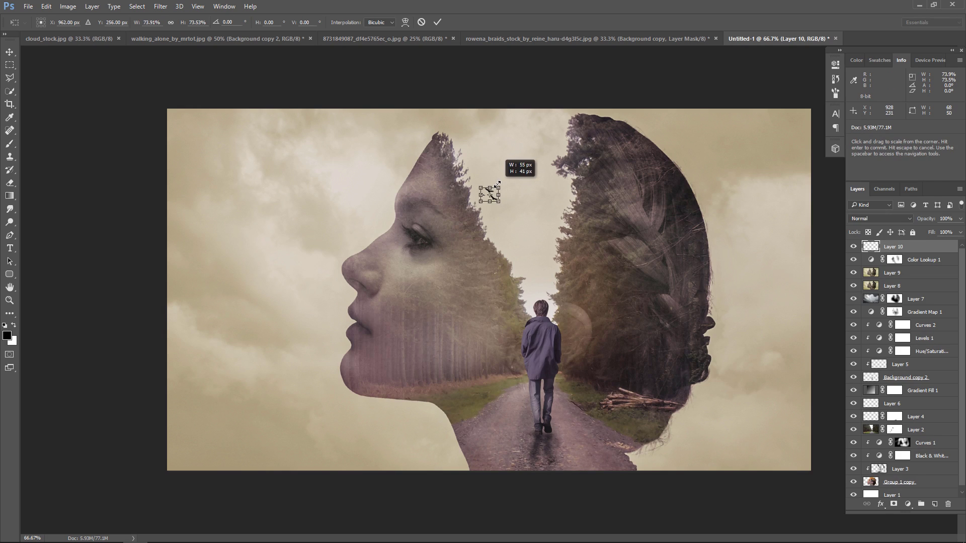
pyautogui.hotkey('ctrl', 'z')
pyautogui.hotkey('ctrl', 't')
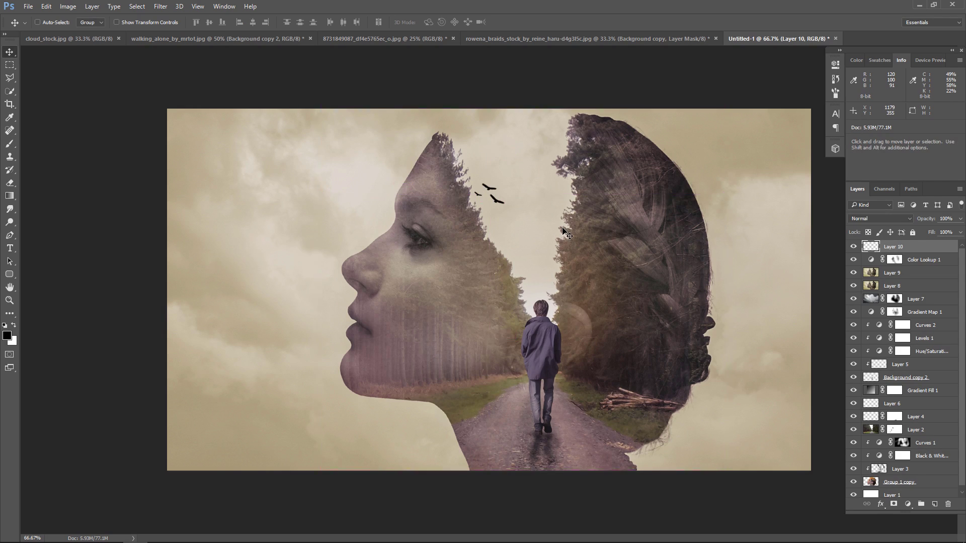
pyautogui.moveTo(511, 181); pyautogui.dragTo(514, 170)
pyautogui.press('Return')
pyautogui.click(960, 219)
pyautogui.moveTo(958, 231); pyautogui.dragTo(936, 229)
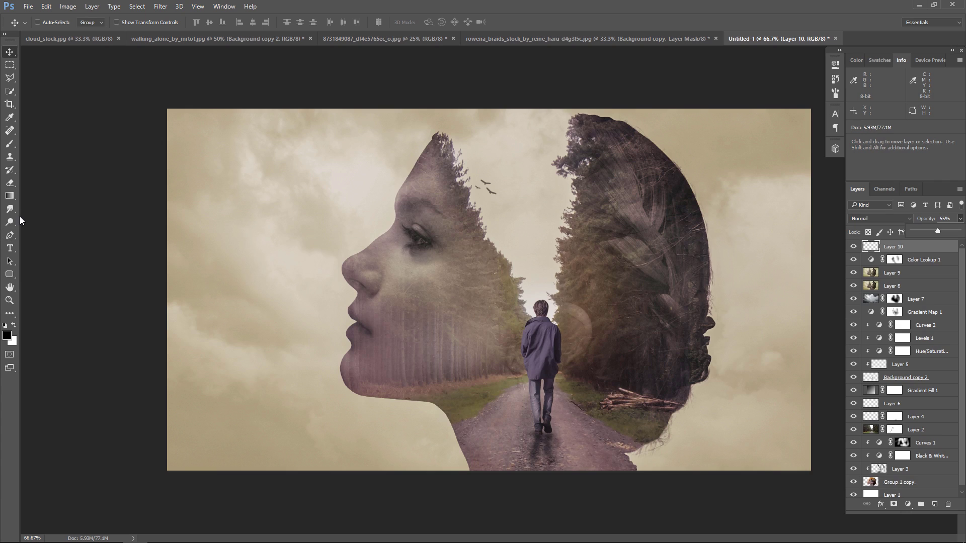
# - Pick a smaller single flying-bird brush and toggle the birds layer to compare
pyautogui.click(10, 144)
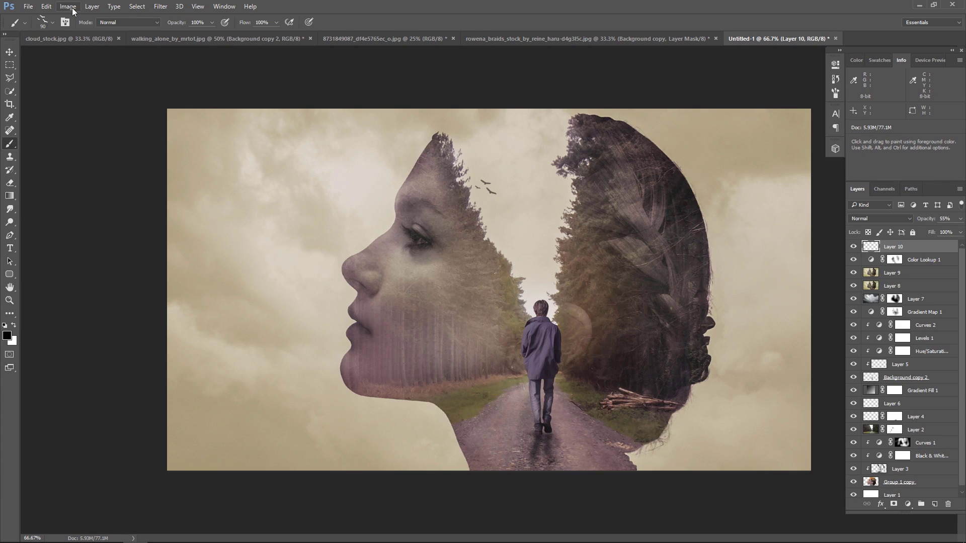
pyautogui.click(50, 22)
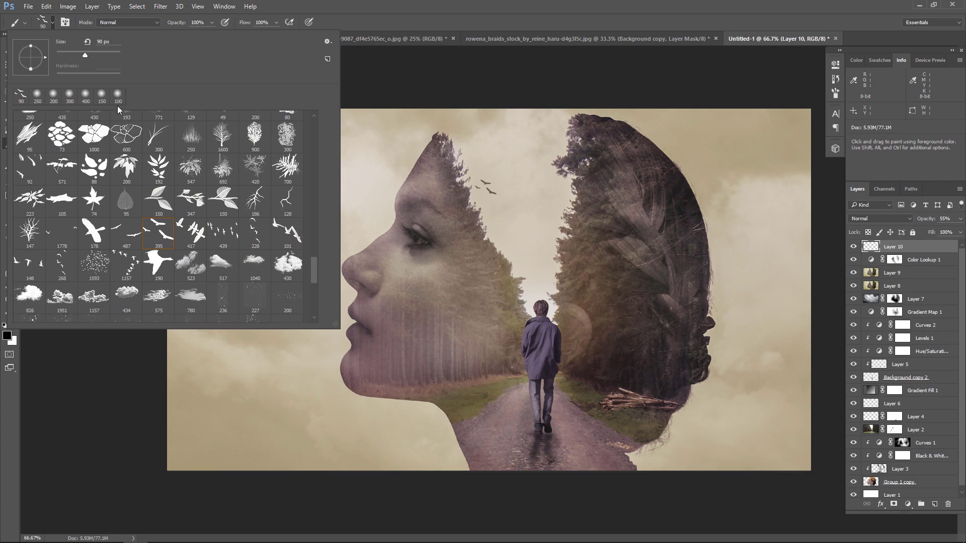
pyautogui.click(131, 235)
pyautogui.press('Return')
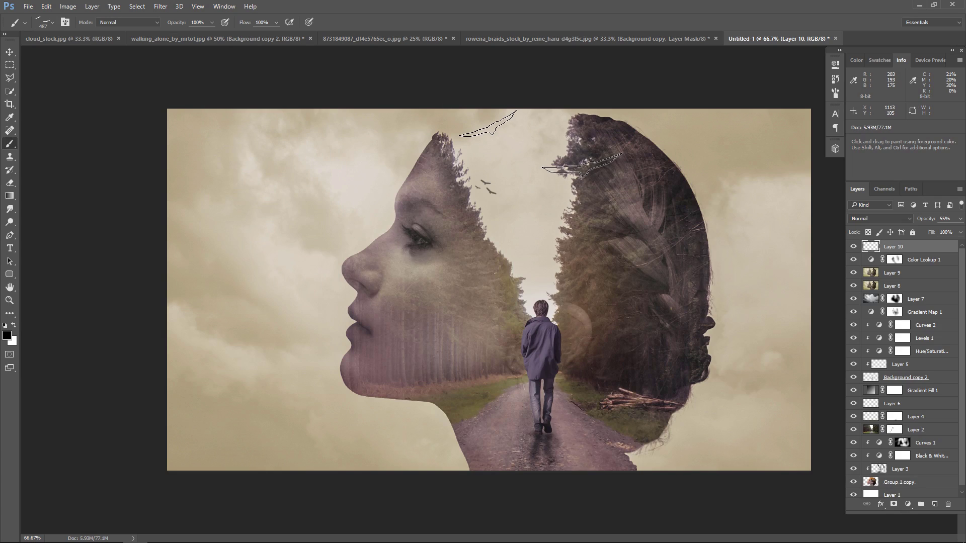
pyautogui.press('[')
pyautogui.press('[')
pyautogui.press('[')
pyautogui.press('[')
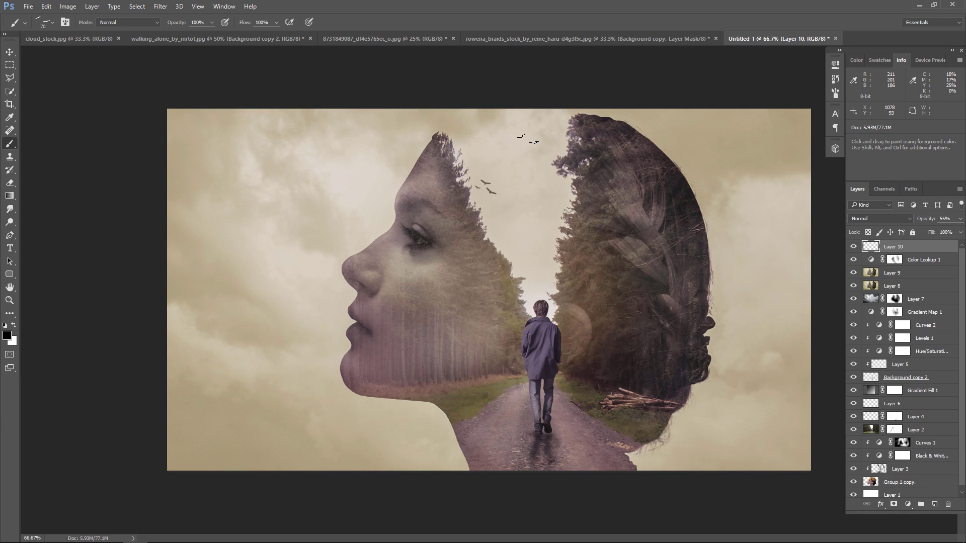
pyautogui.press('[')
pyautogui.press('[')
pyautogui.press('[')
pyautogui.press('[')
pyautogui.press('[')
pyautogui.press('v')
pyautogui.click(854, 247)
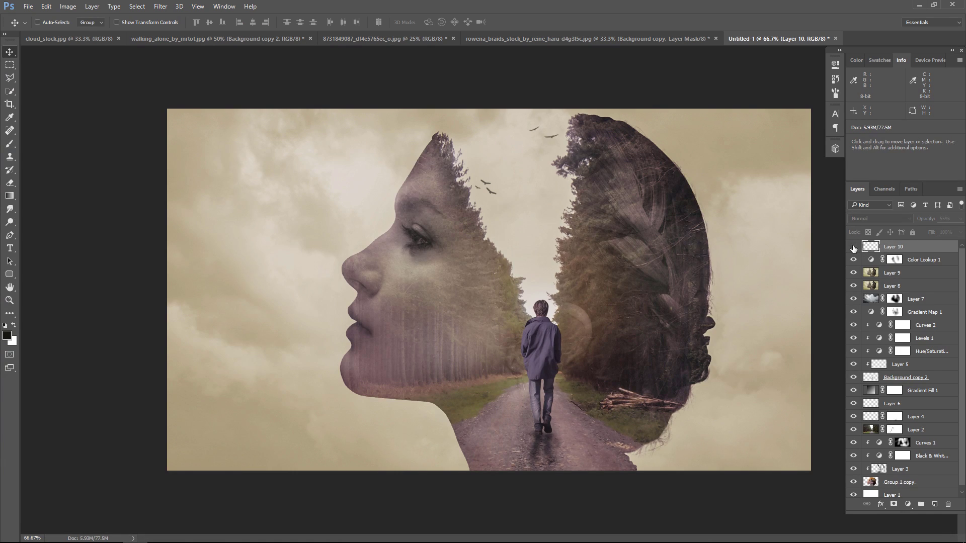
pyautogui.click(853, 247)
# - Add a Levels layer with midtones 0.74 and white input 236
pyautogui.click(908, 505)
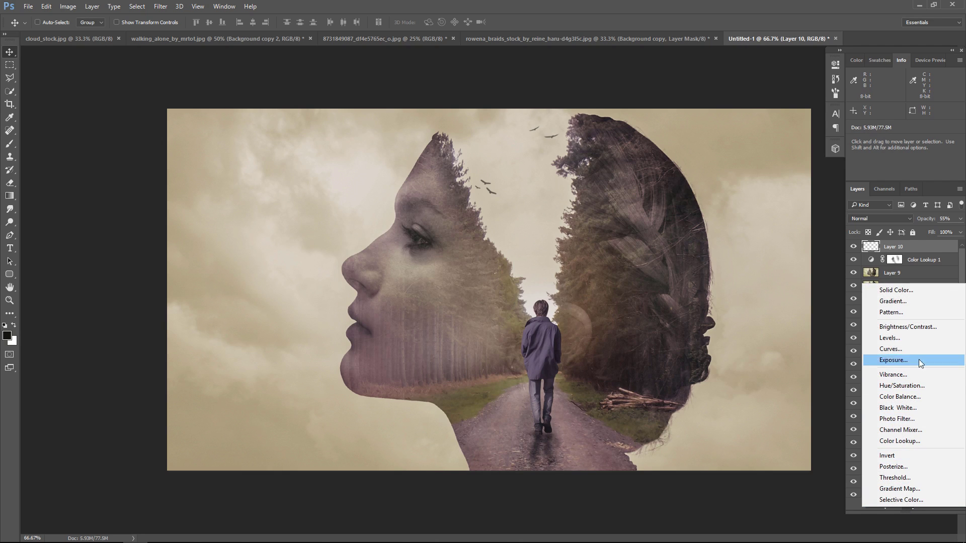
pyautogui.click(919, 336)
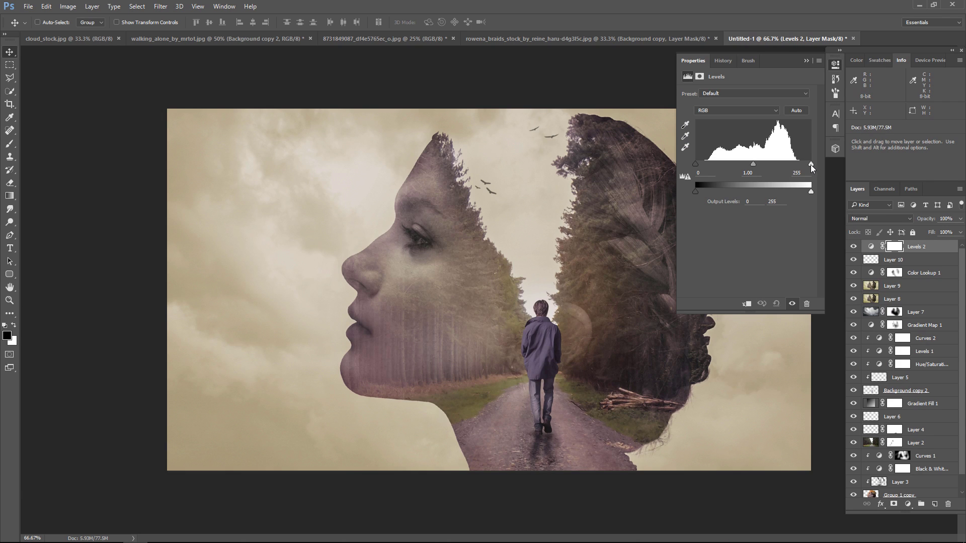
pyautogui.moveTo(810, 164); pyautogui.dragTo(811, 165)
pyautogui.moveTo(752, 165); pyautogui.dragTo(761, 164)
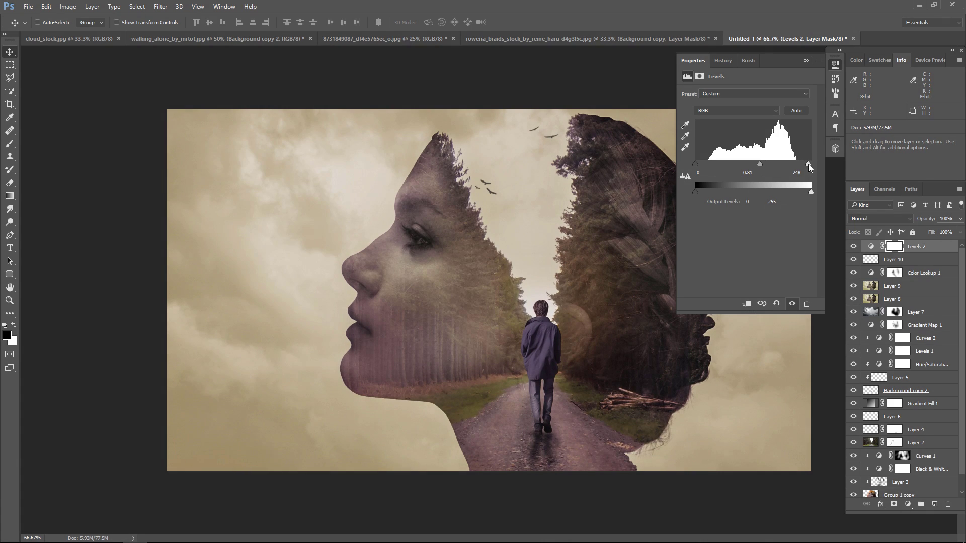
pyautogui.moveTo(758, 164)
pyautogui.mouseDown()
pyautogui.moveTo(802, 164)
pyautogui.moveTo(762, 165)
pyautogui.mouseUp()
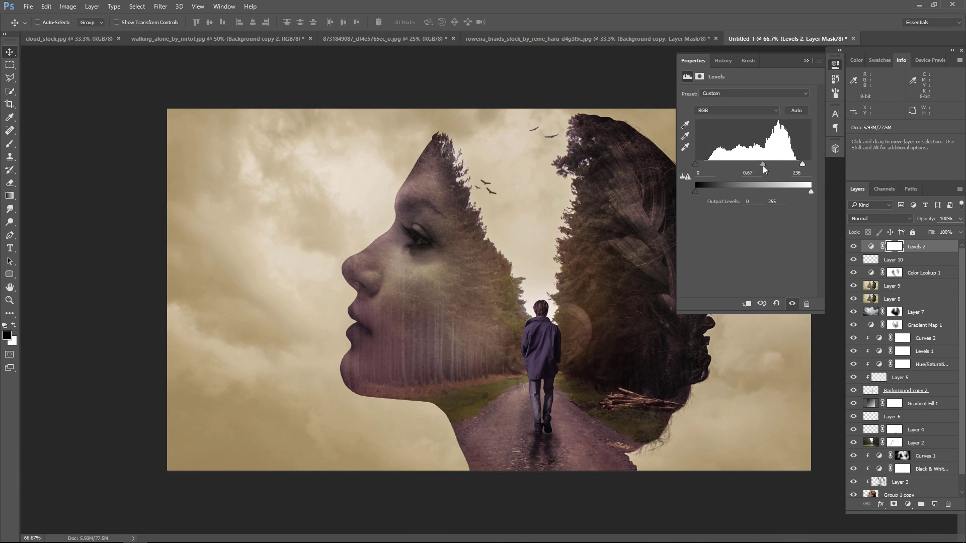
pyautogui.click(807, 60)
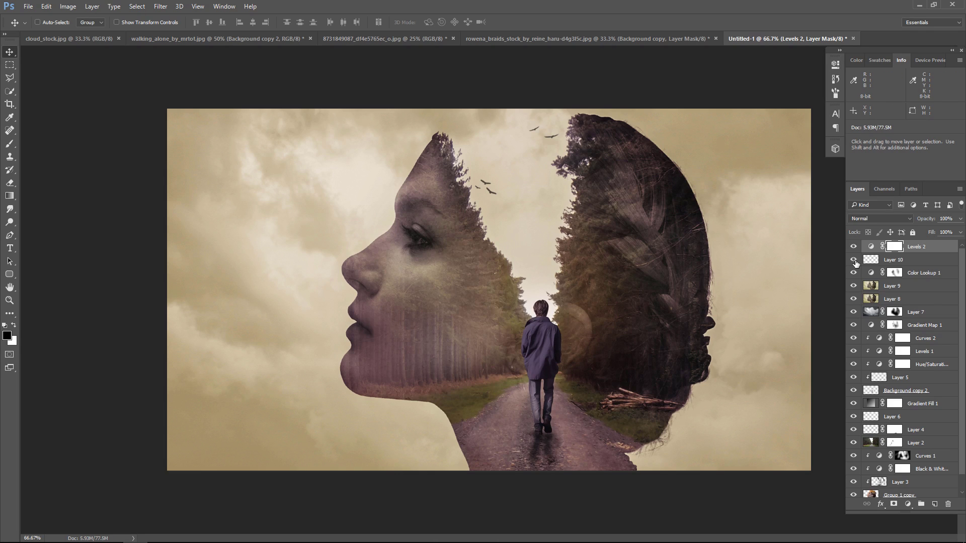
pyautogui.click(854, 247)
# - Set the Levels 2 layer opacity to 87%
pyautogui.click(960, 219)
pyautogui.moveTo(958, 230); pyautogui.dragTo(953, 231)
pyautogui.click(871, 247)
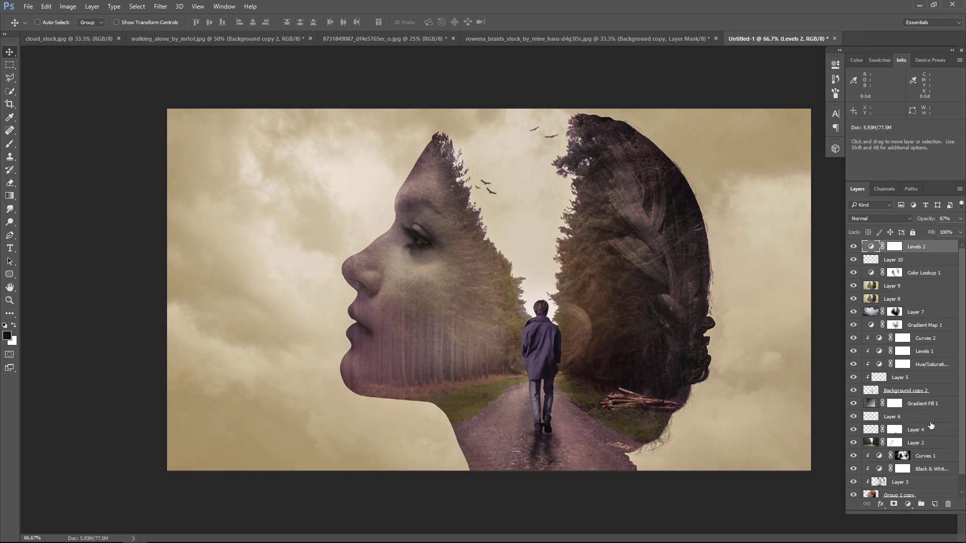
pyautogui.click(913, 508)
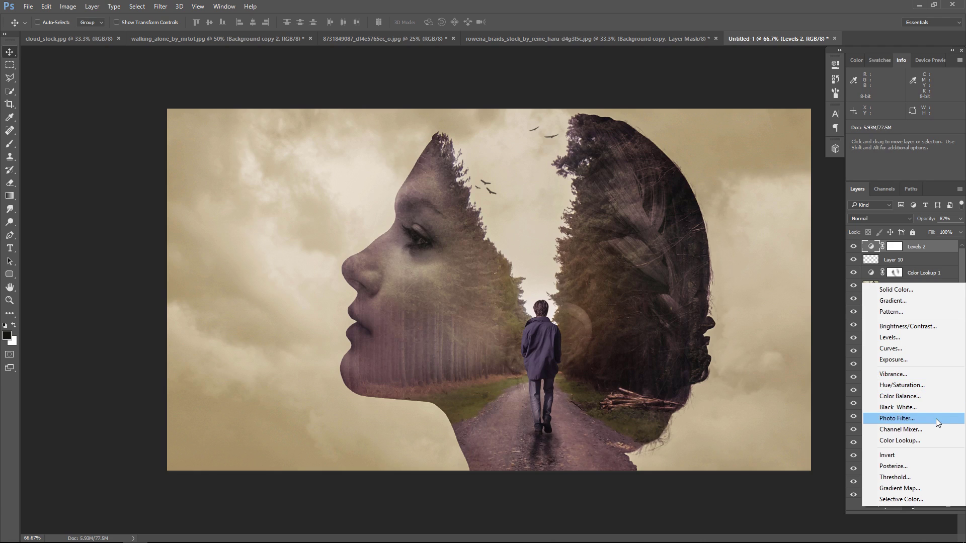
# - Add Color Balance with midtones +9, -14, -22 toward red and yellow, at 93% opacity
pyautogui.click(933, 396)
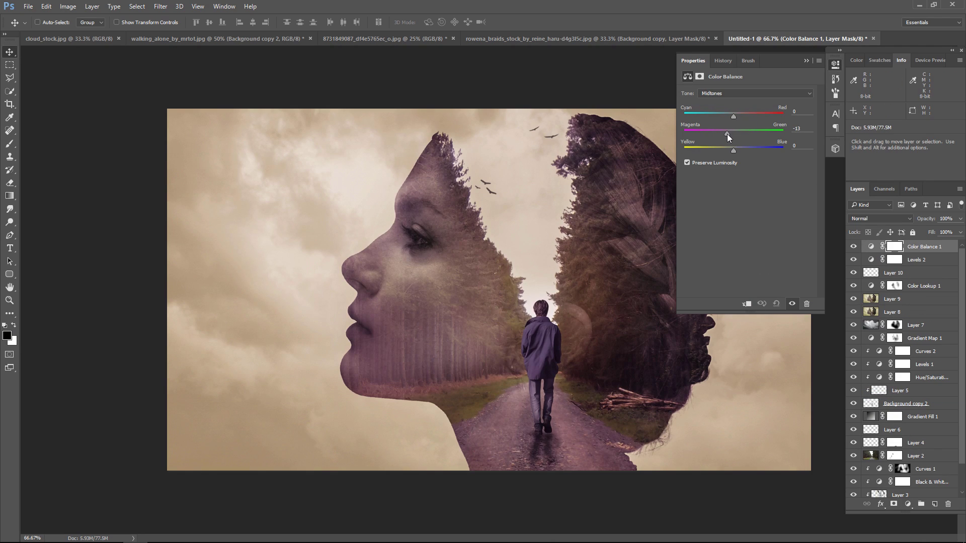
pyautogui.moveTo(733, 151); pyautogui.dragTo(722, 150)
pyautogui.moveTo(735, 114); pyautogui.dragTo(739, 114)
pyautogui.click(807, 61)
pyautogui.click(853, 246)
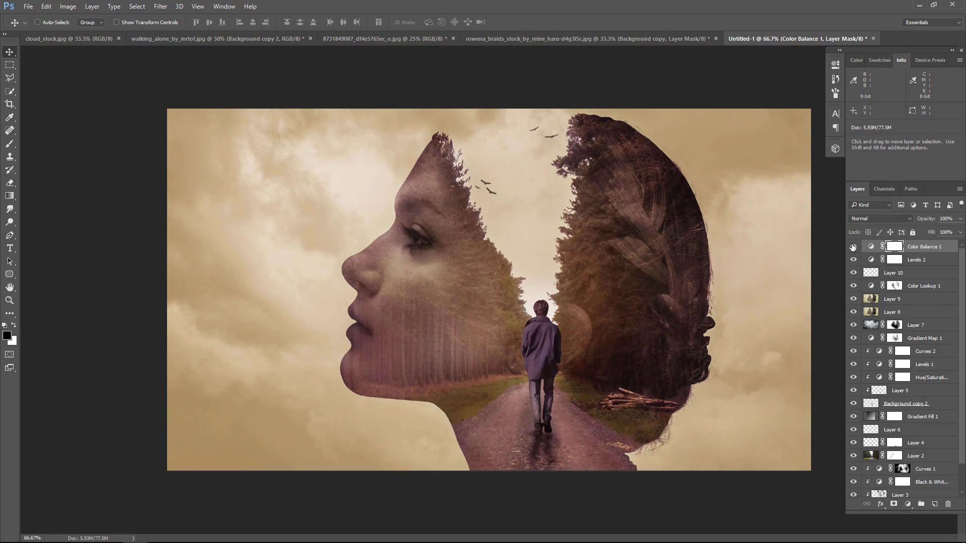
pyautogui.moveTo(960, 218); pyautogui.dragTo(956, 234)
pyautogui.click(853, 246)
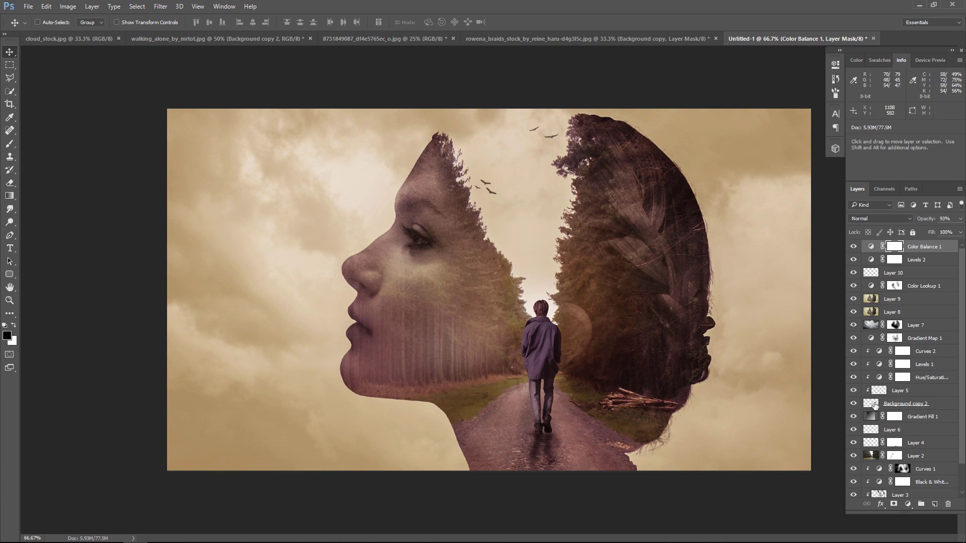
pyautogui.click(908, 505)
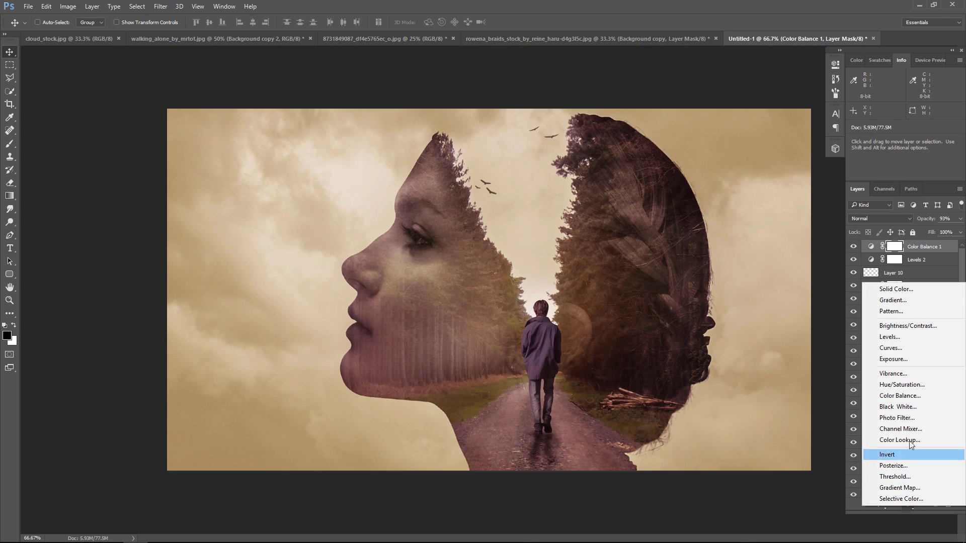
# - Add a Brightness/Contrast layer at Brightness -2, Contrast 14, and toggle it to compare
pyautogui.click(908, 326)
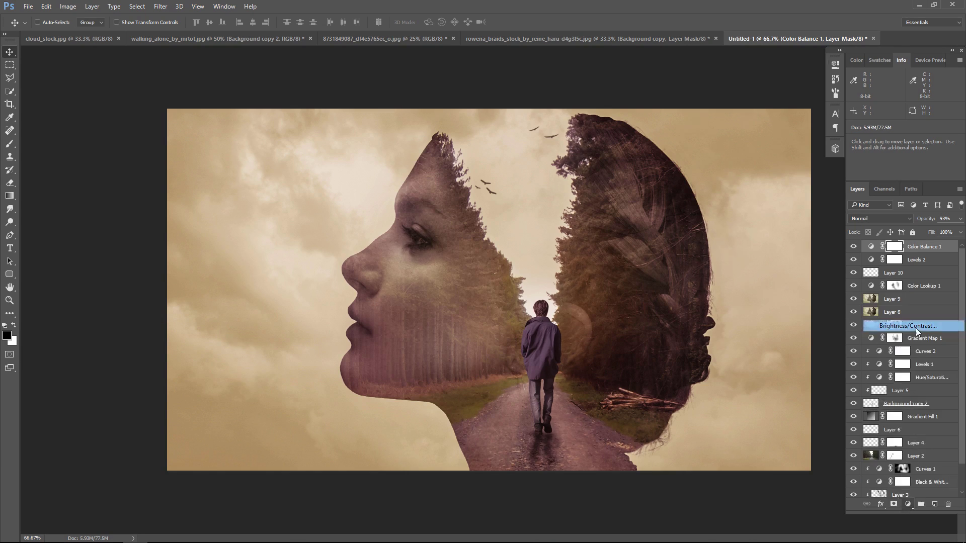
pyautogui.moveTo(747, 117)
pyautogui.mouseDown()
pyautogui.moveTo(735, 120)
pyautogui.moveTo(756, 134)
pyautogui.moveTo(747, 114)
pyautogui.mouseUp()
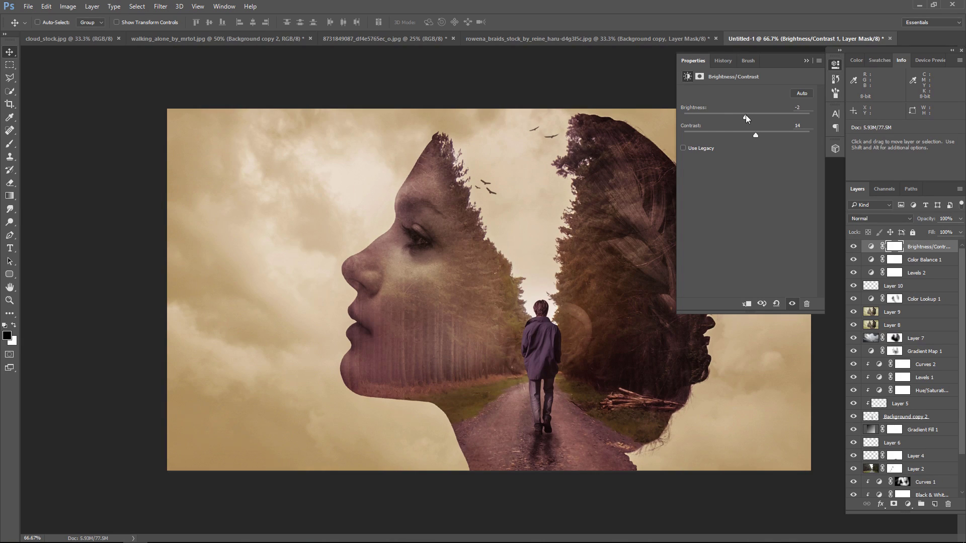
pyautogui.click(806, 61)
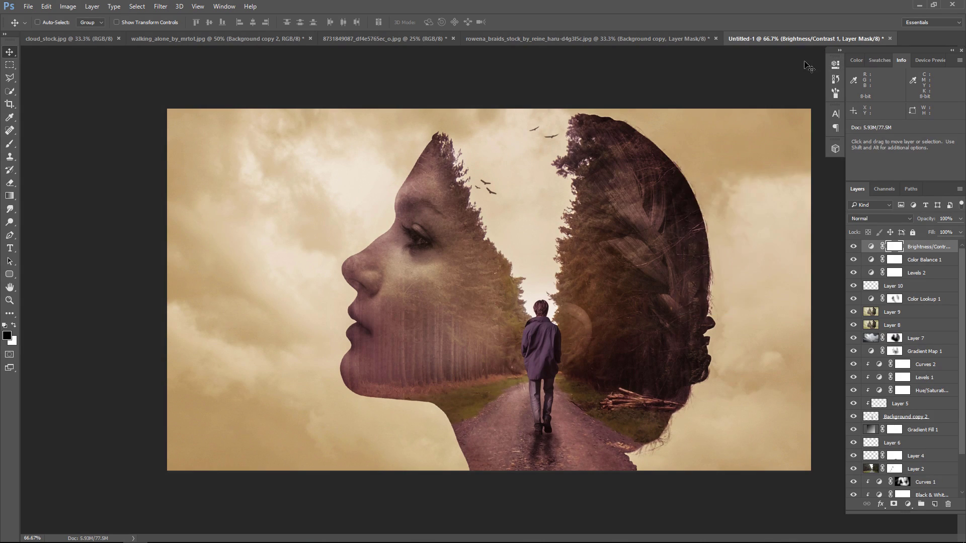
pyautogui.click(853, 246)
pyautogui.click(853, 247)
pyautogui.click(853, 247)
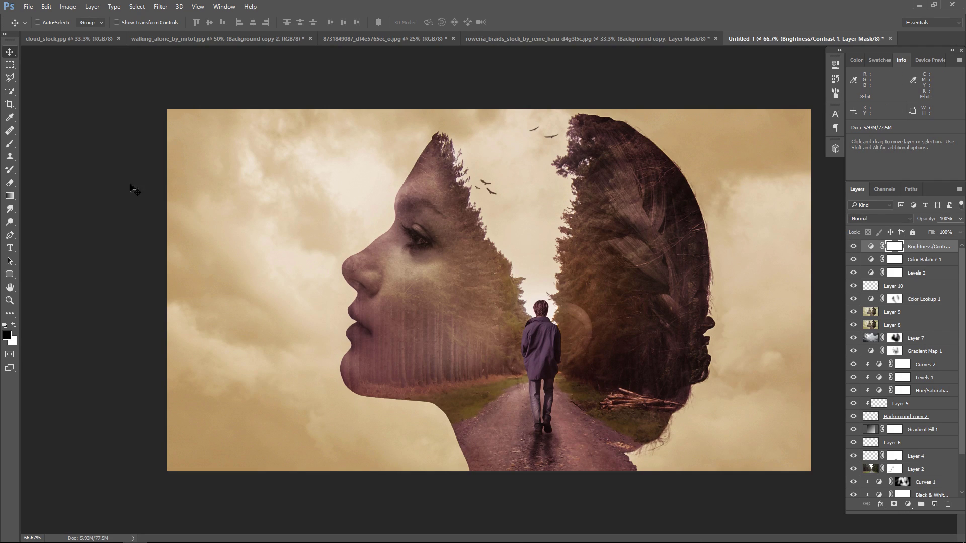